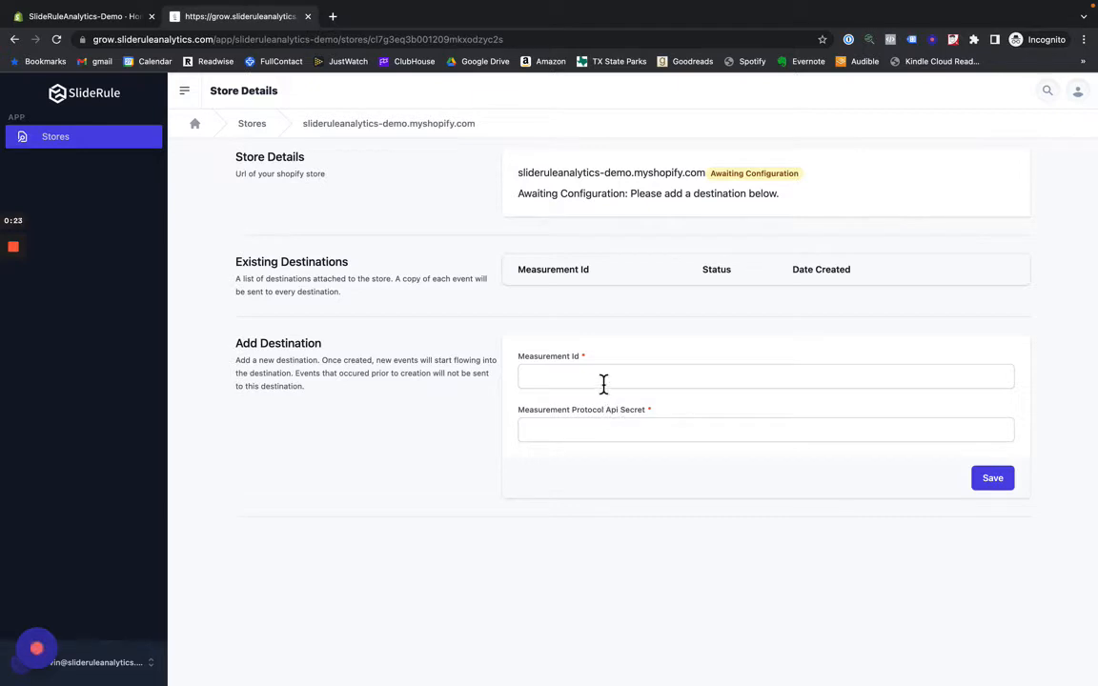
left_click(603, 383)
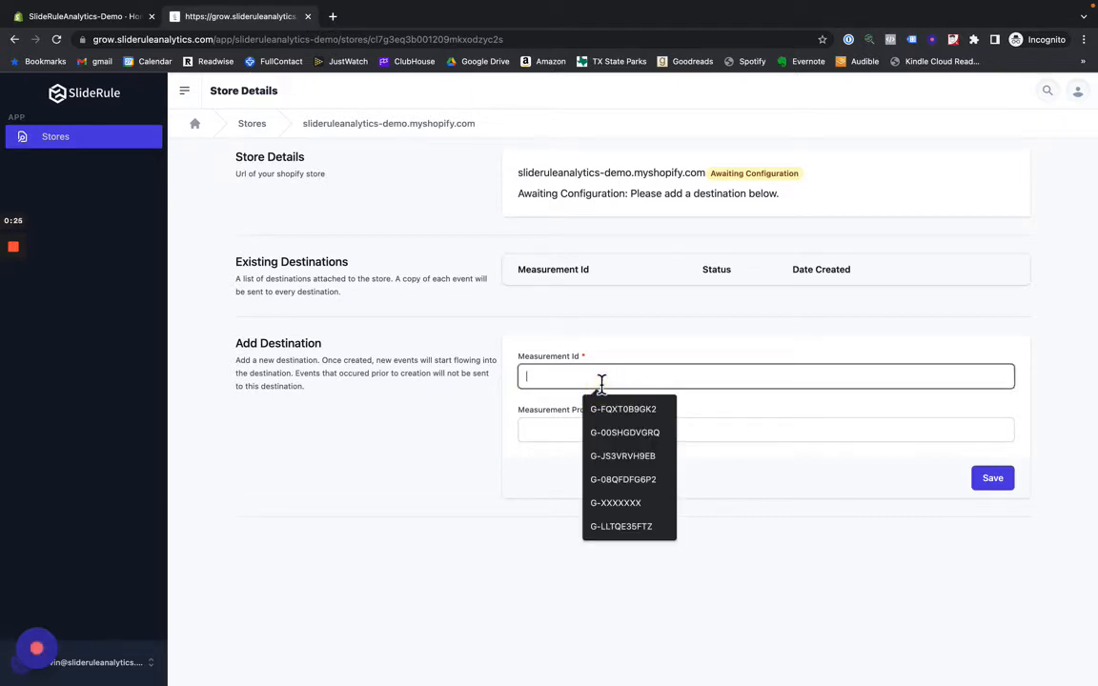
left_click(549, 425)
left_click(475, 453)
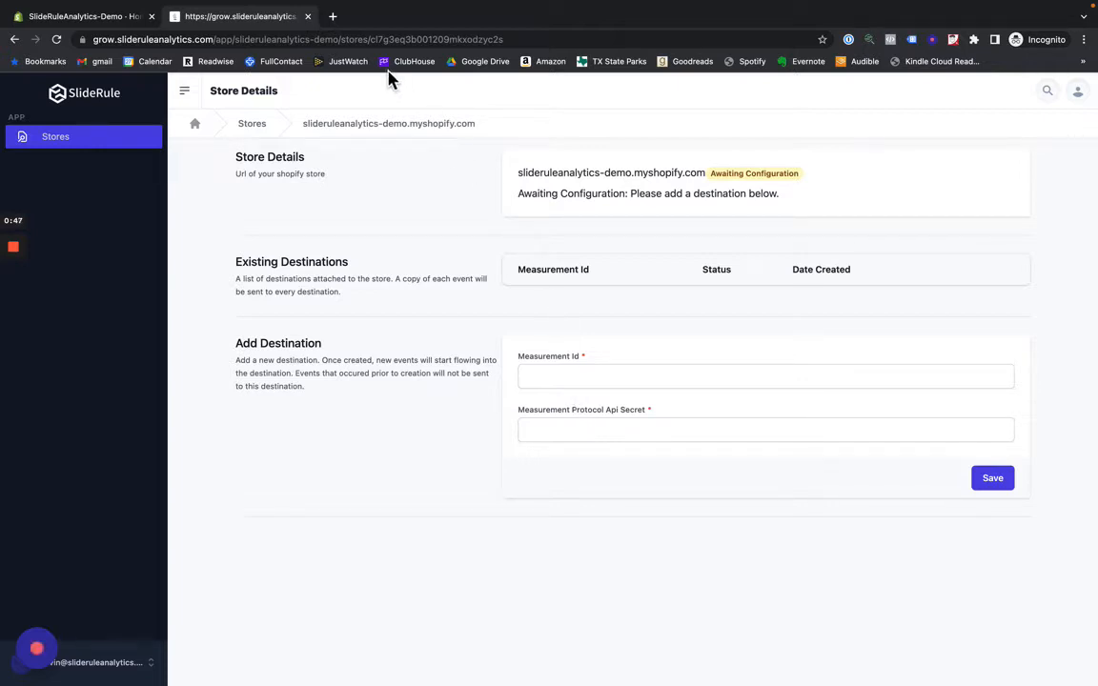
- Open Google Analytics in a new browser tab at analytics.google.com
left_click(333, 18)
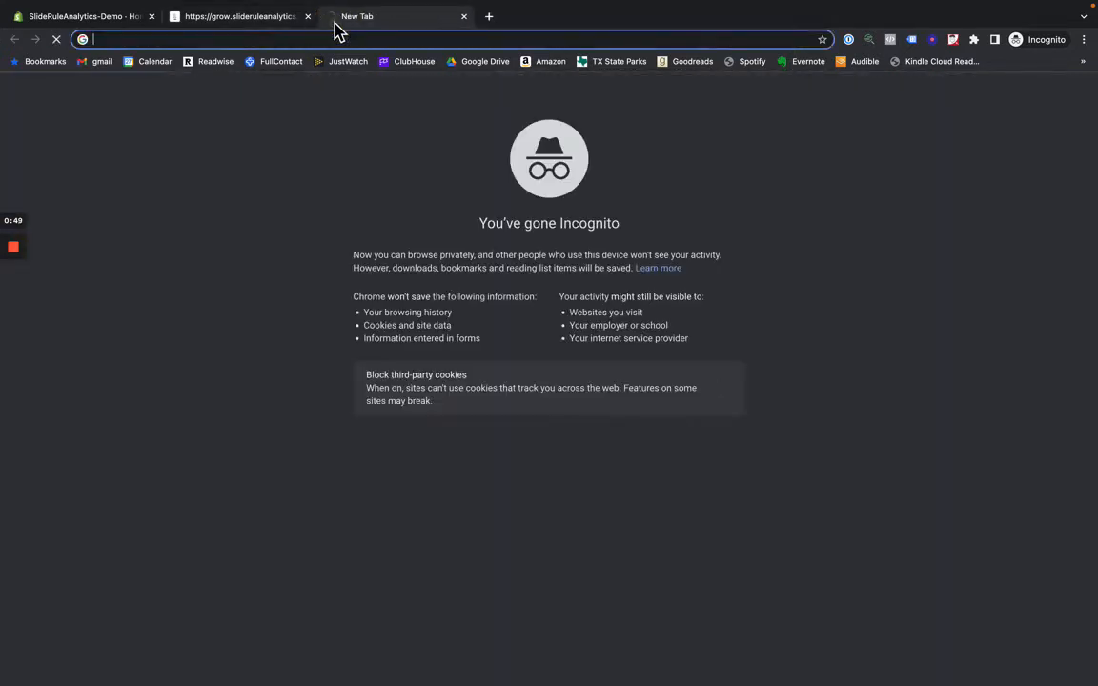
type("anal")
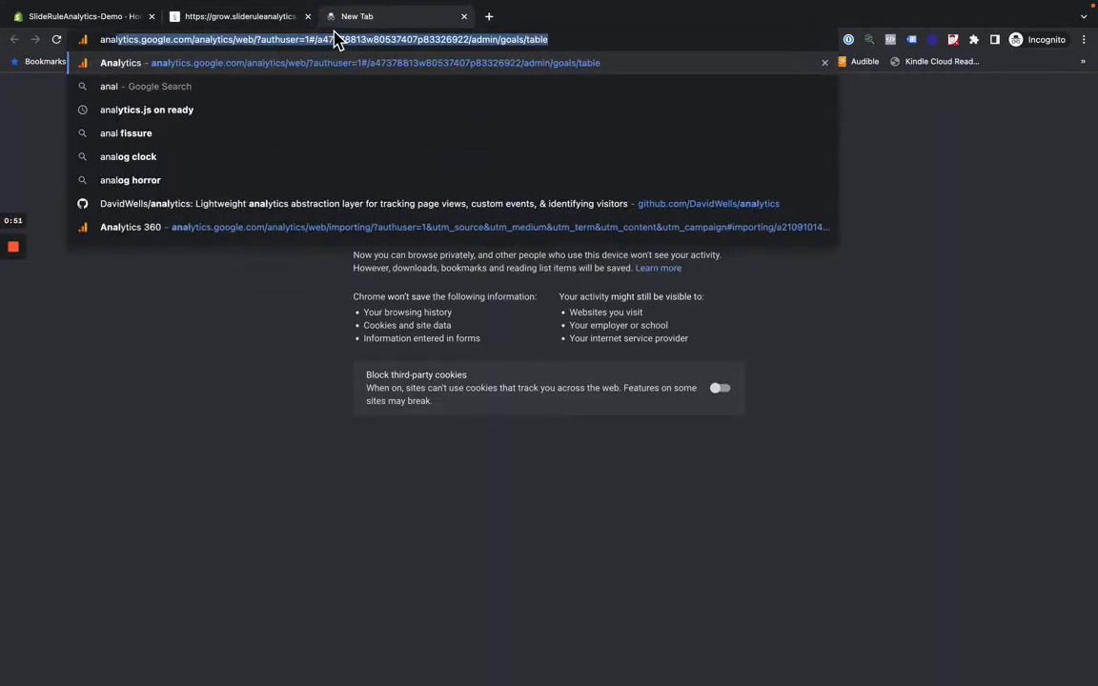
type("ytics.google.com")
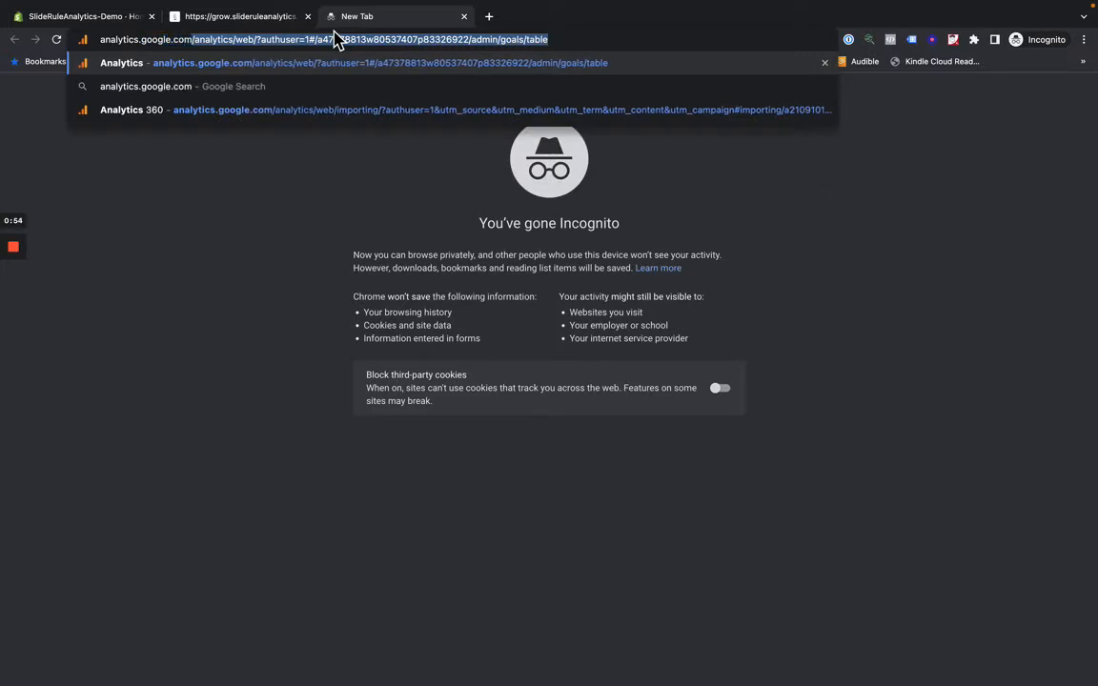
key("Delete")
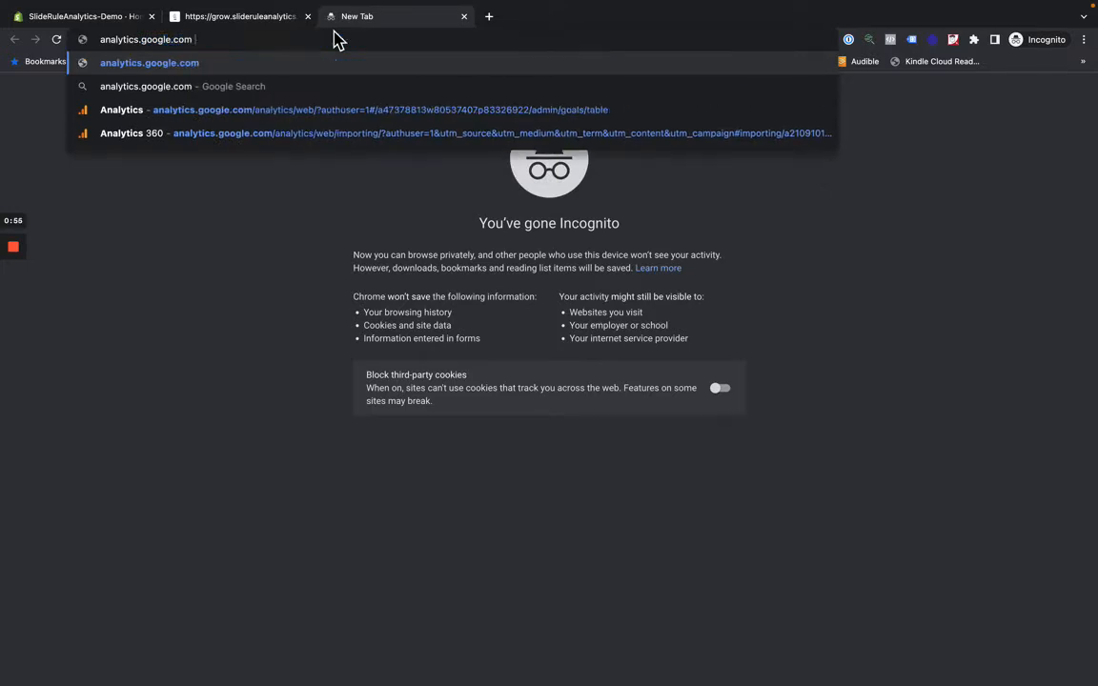
key("Return")
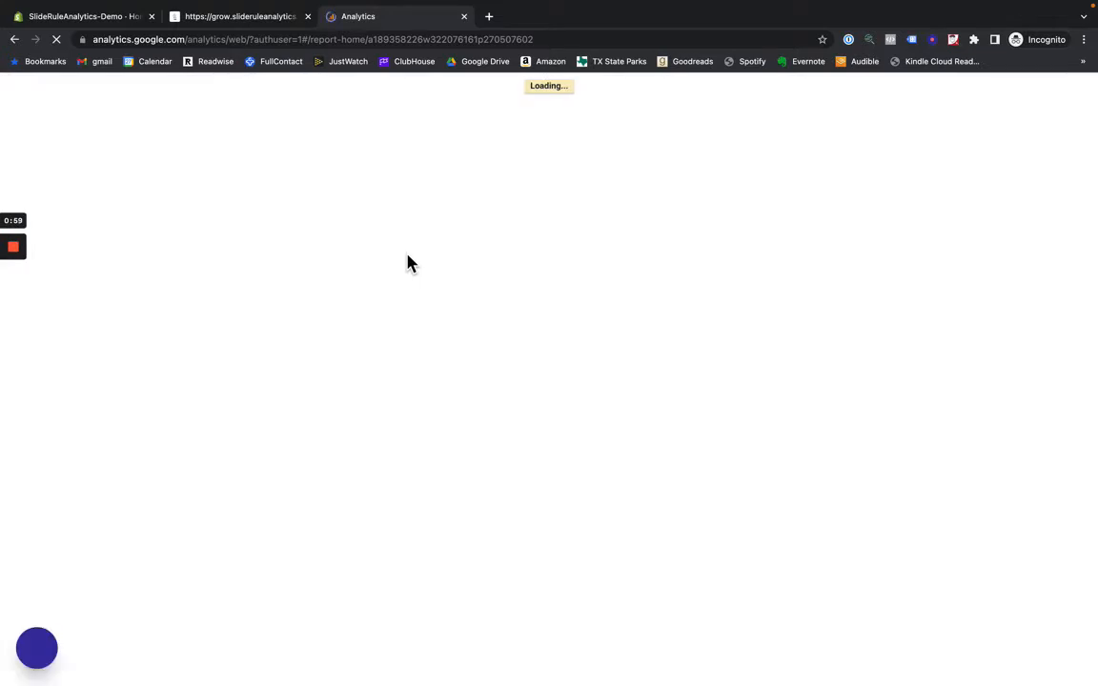
left_click(446, 412)
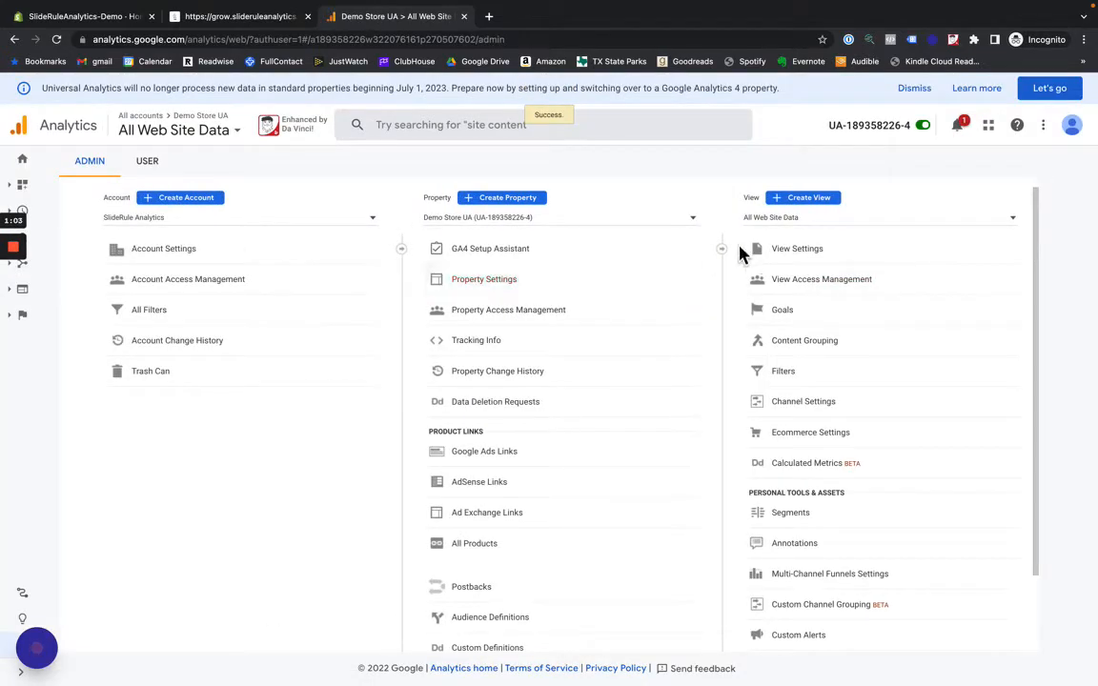
- Check which Google login is active and which Analytics accounts it can access, keeping SlideRule Analytics selected
left_click(1071, 128)
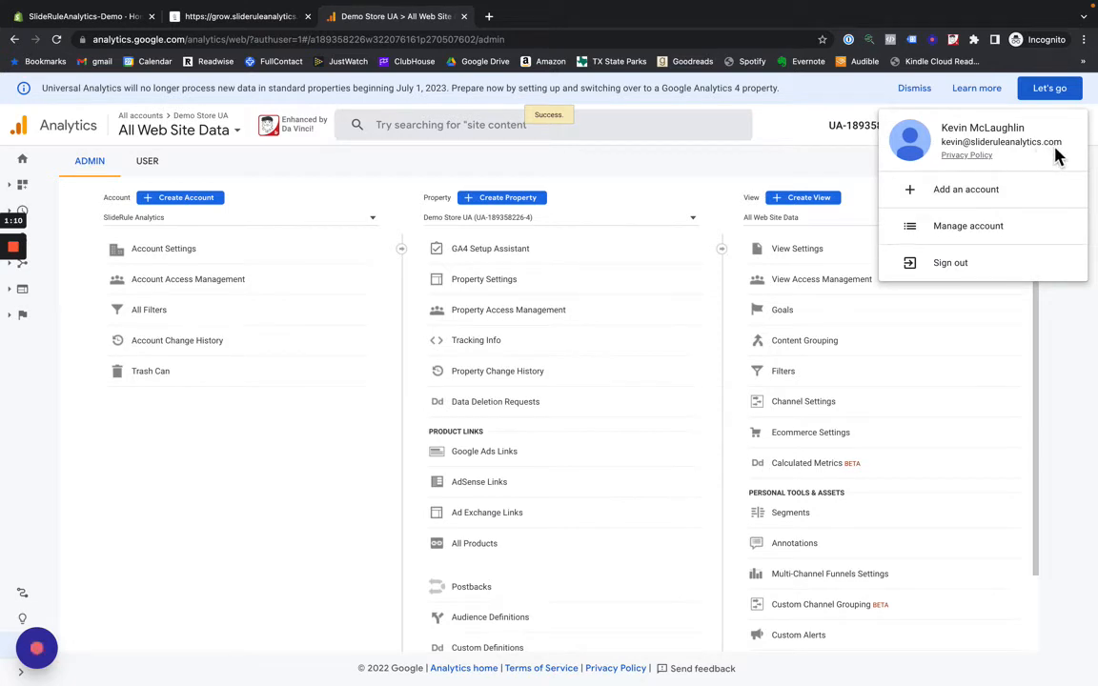
left_click(360, 231)
left_click(353, 222)
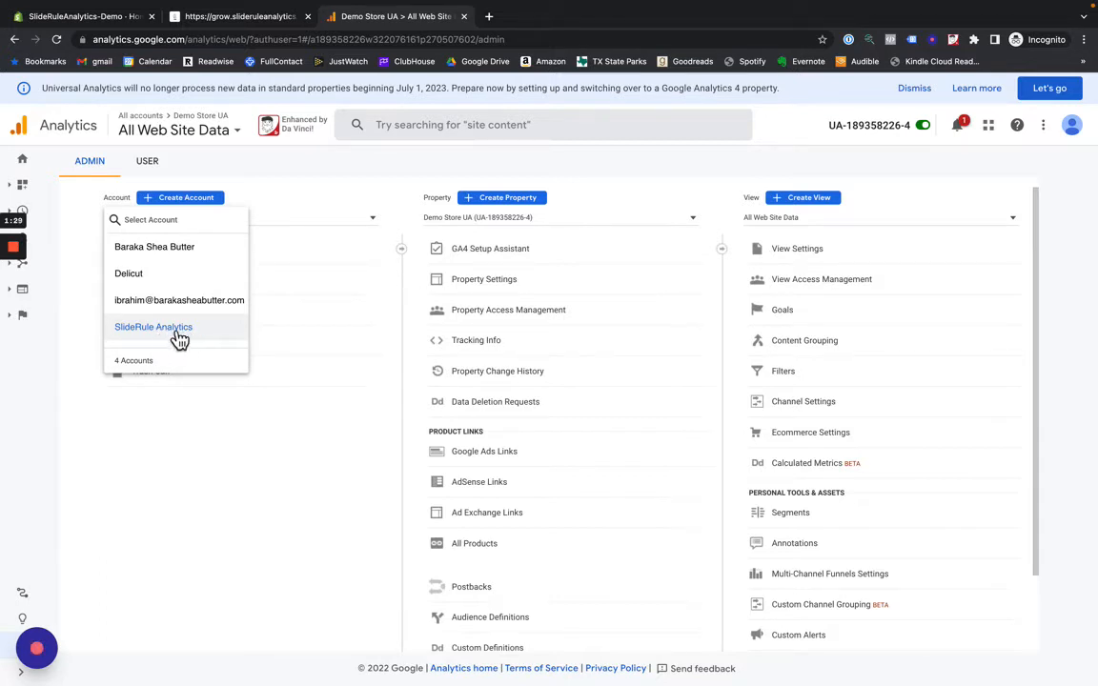
left_click(286, 448)
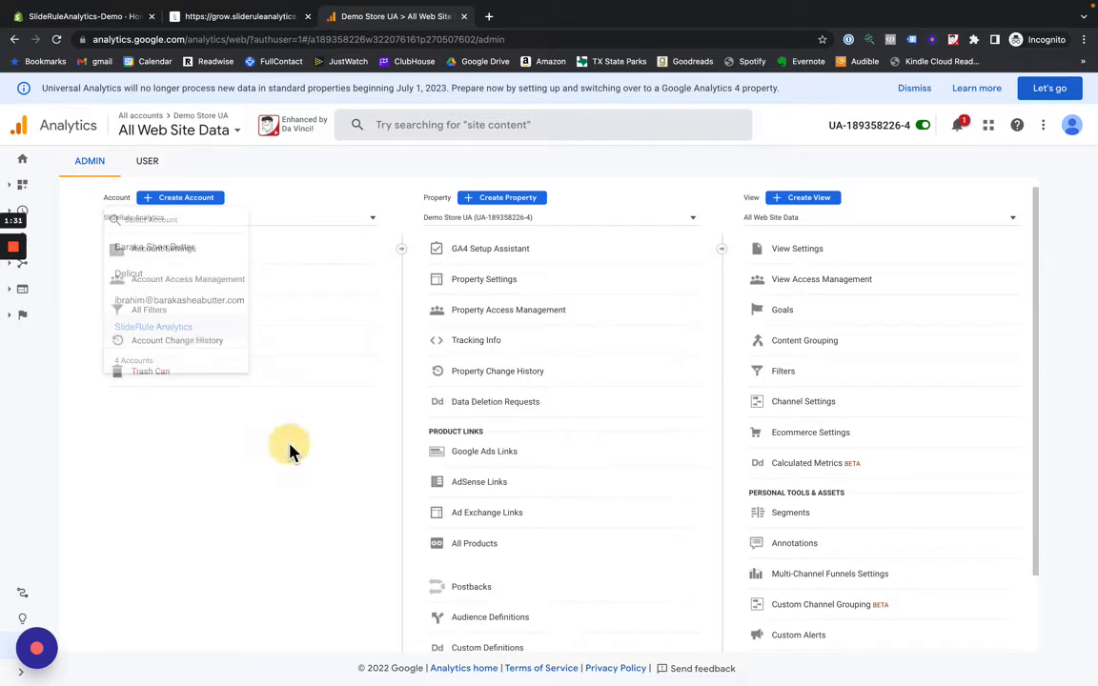
- Return to the Analytics home page and reopen the admin settings from its expanded navigation
left_click(24, 162)
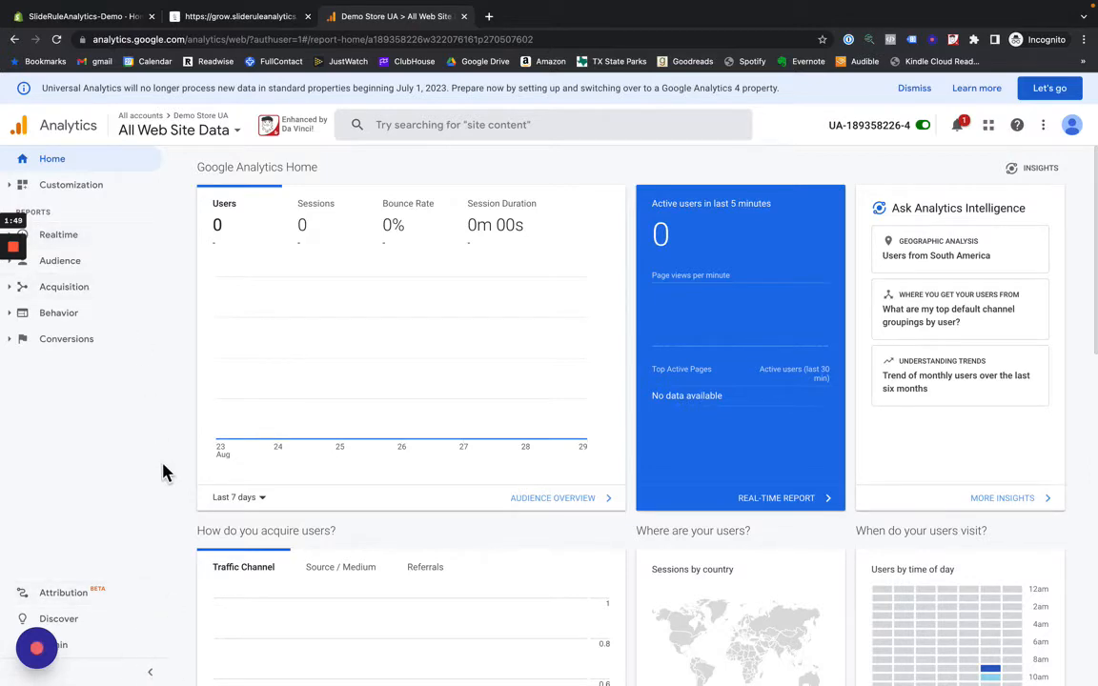
scroll(191, 429, "down", 10)
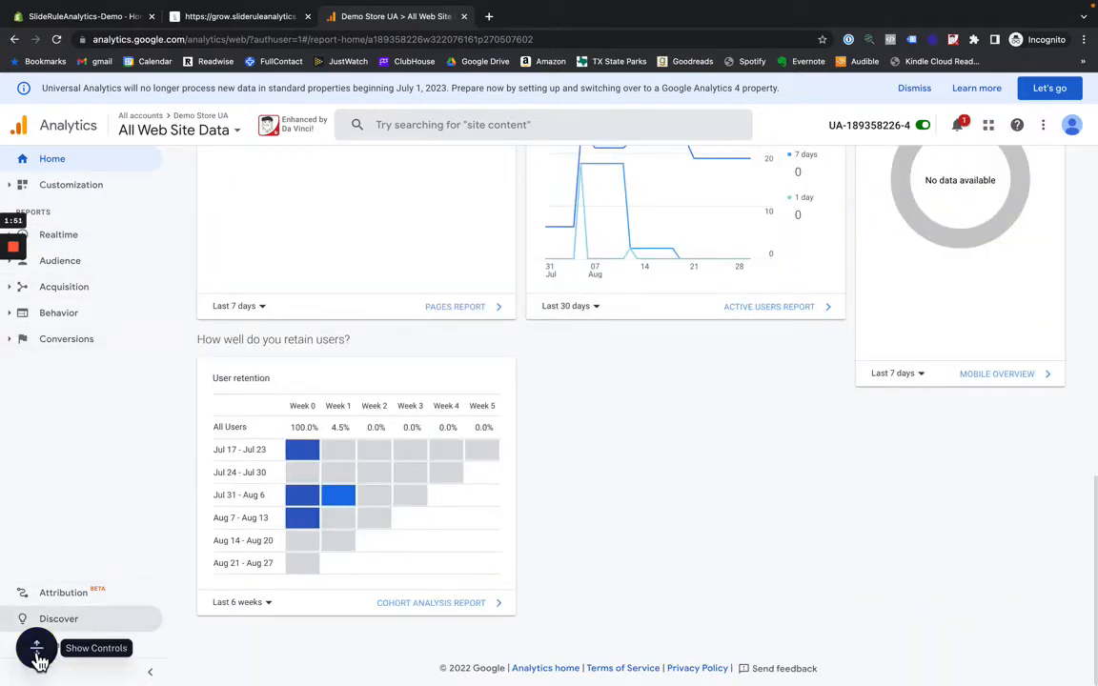
left_click_drag(37, 656, 158, 487)
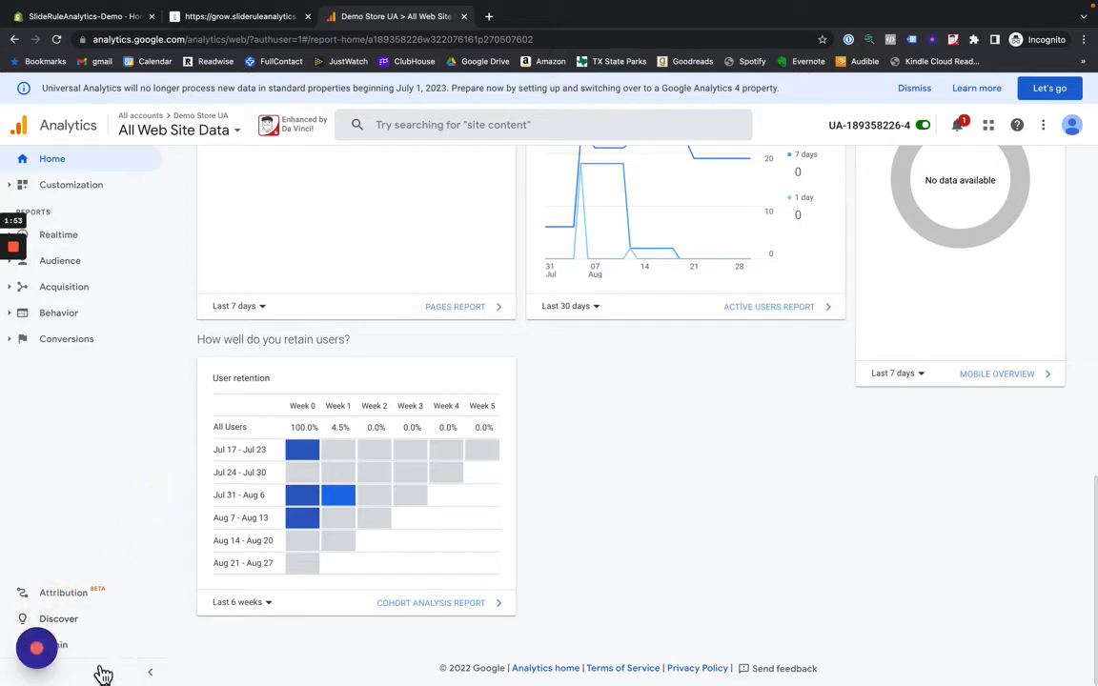
left_click(149, 670)
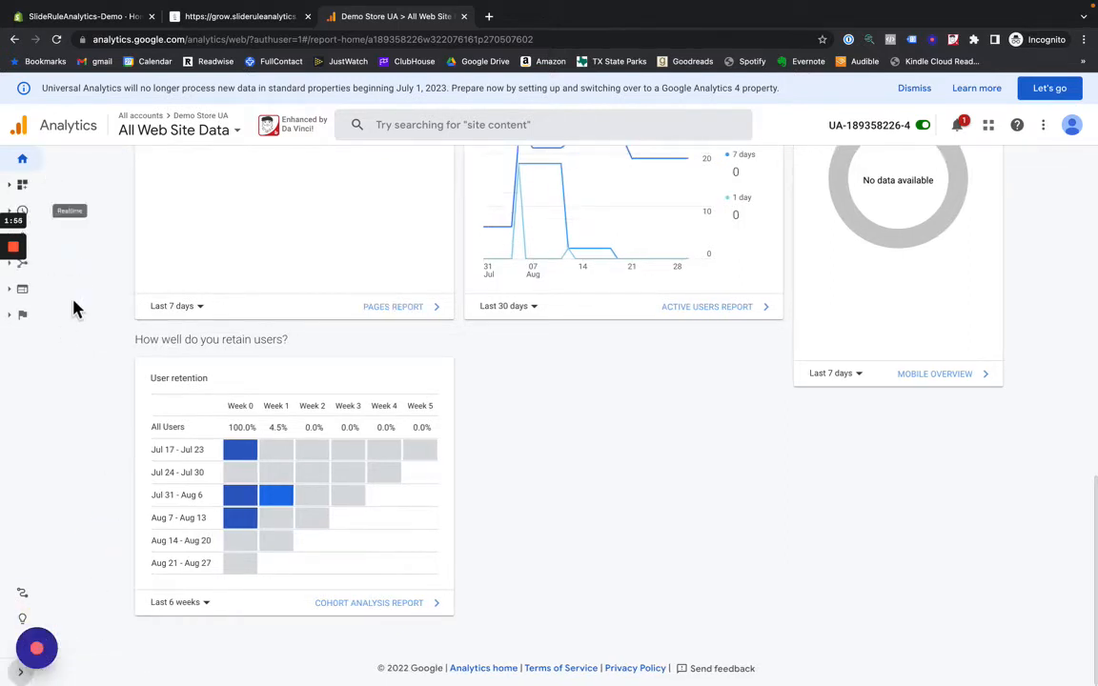
left_click(21, 672)
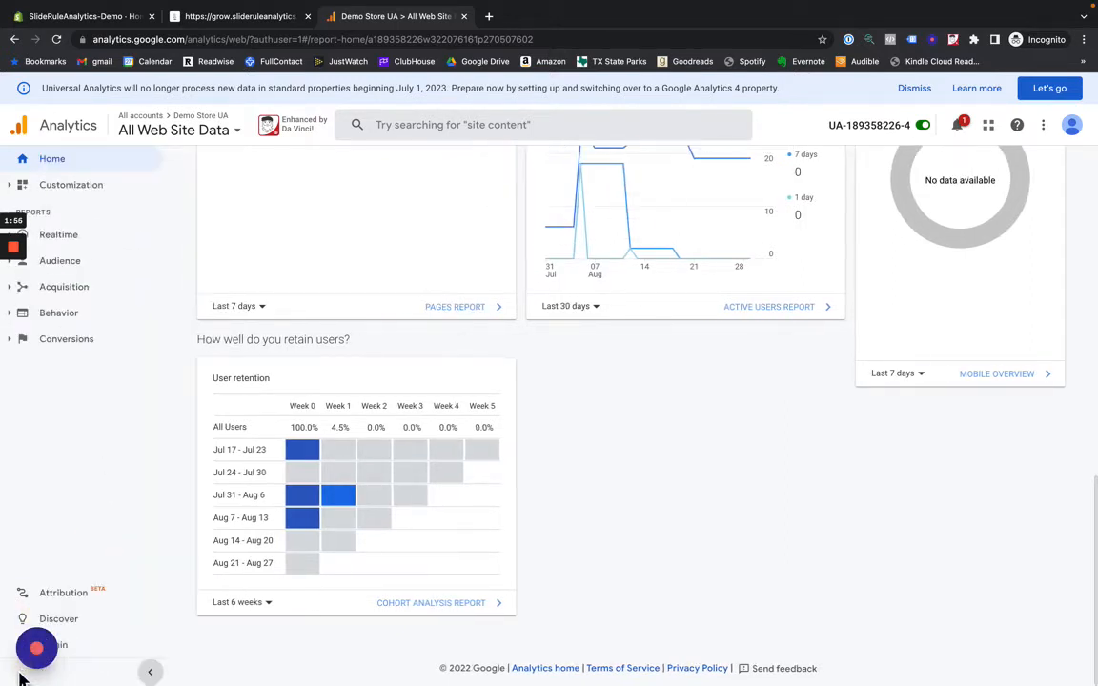
left_click(82, 648)
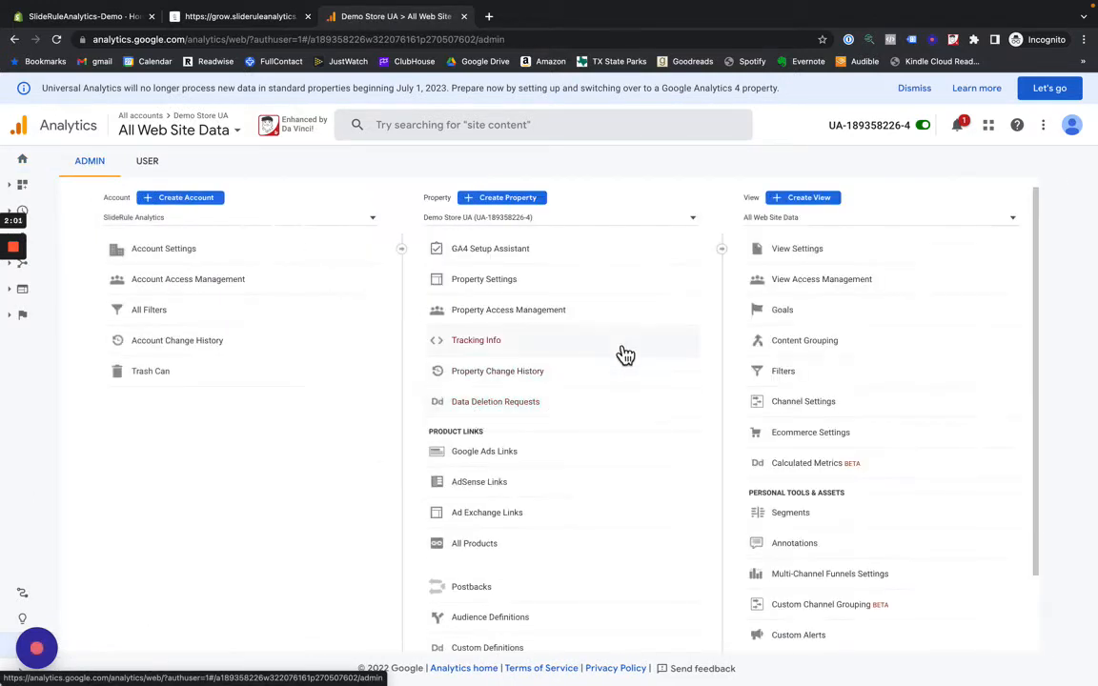
- Switch to the Demo Store | GA4 property and review the list of available properties
left_click(653, 232)
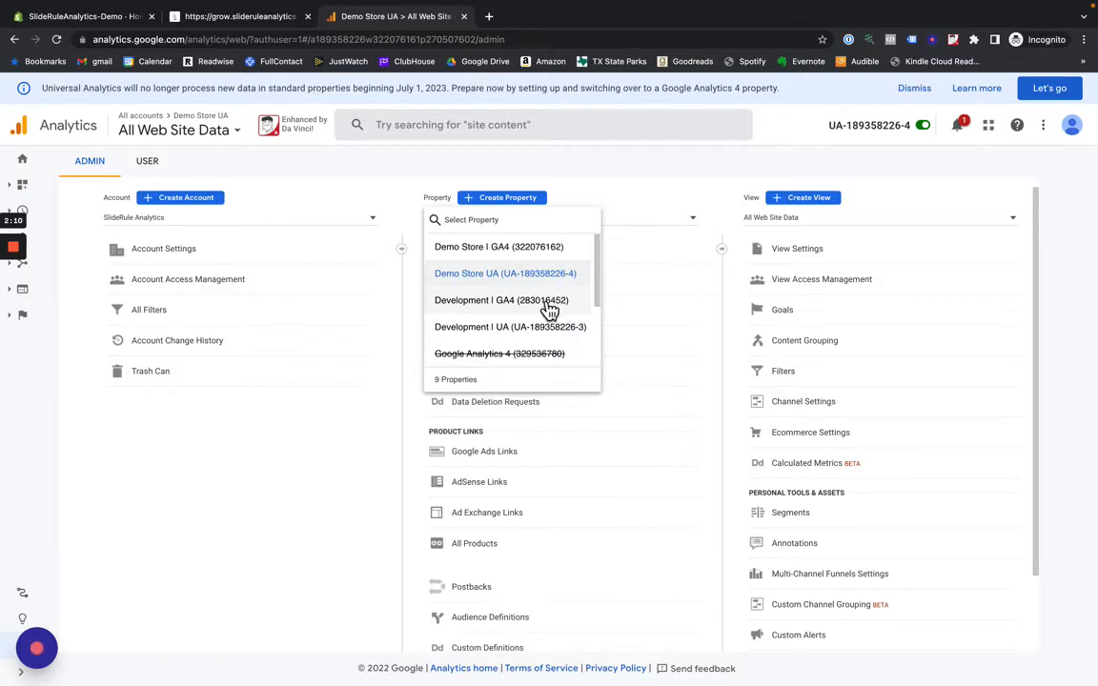
left_click(493, 251)
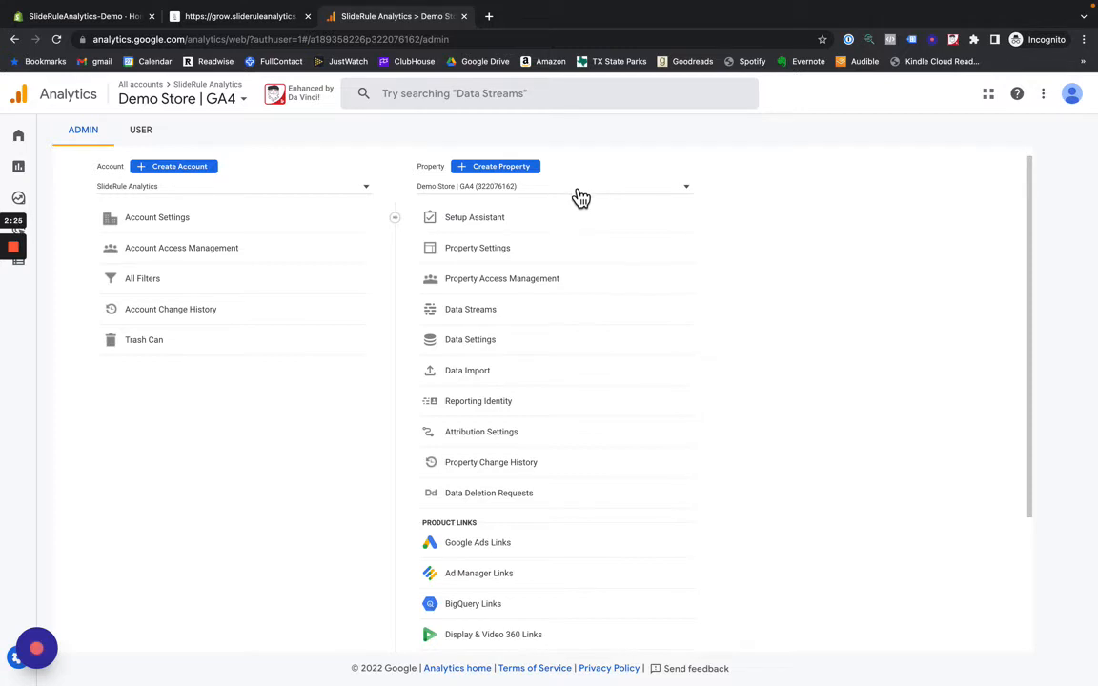
left_click(526, 188)
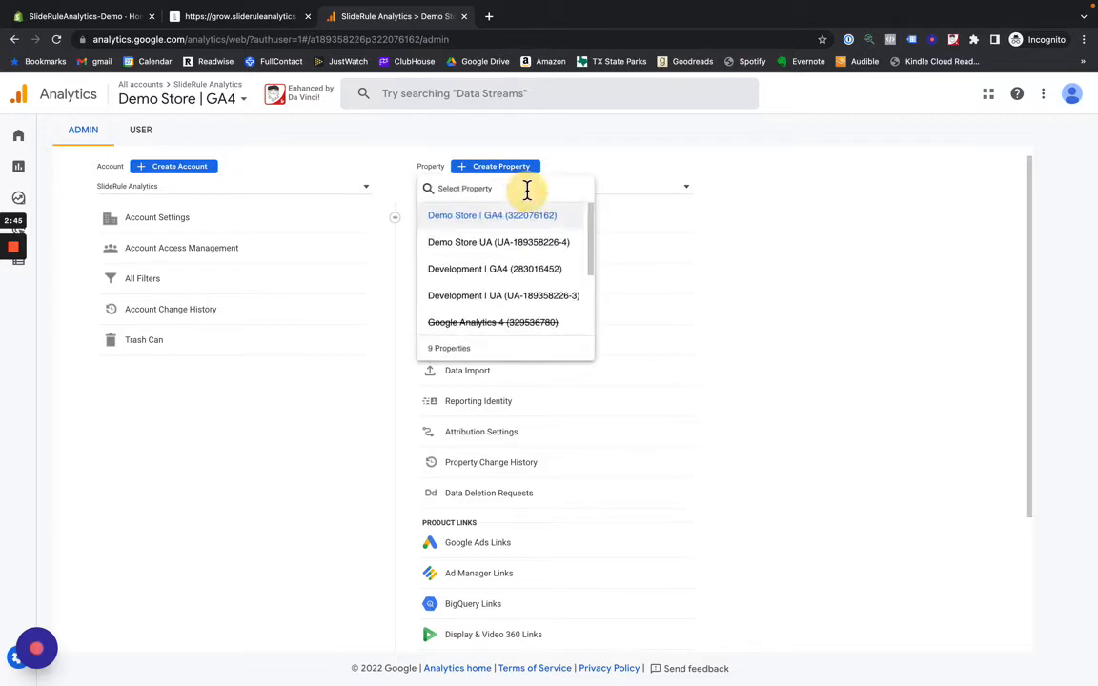
left_click(625, 174)
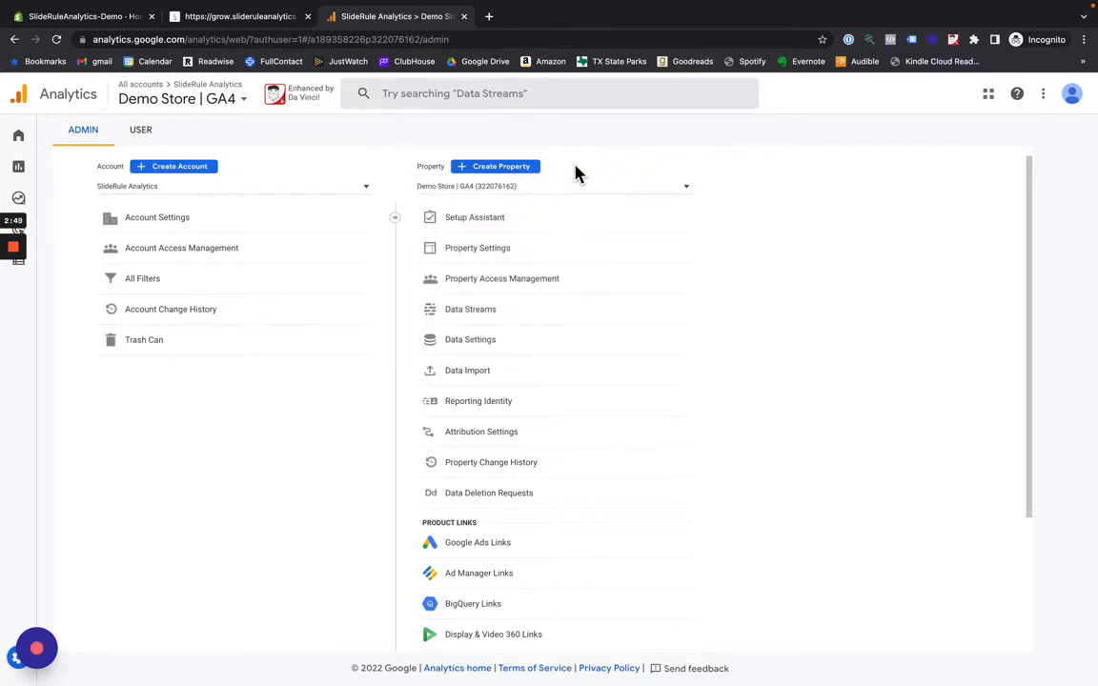
- Start creating a property named "Google Analytics 4", keeping US Dollar (USD $) as its currency
left_click(484, 169)
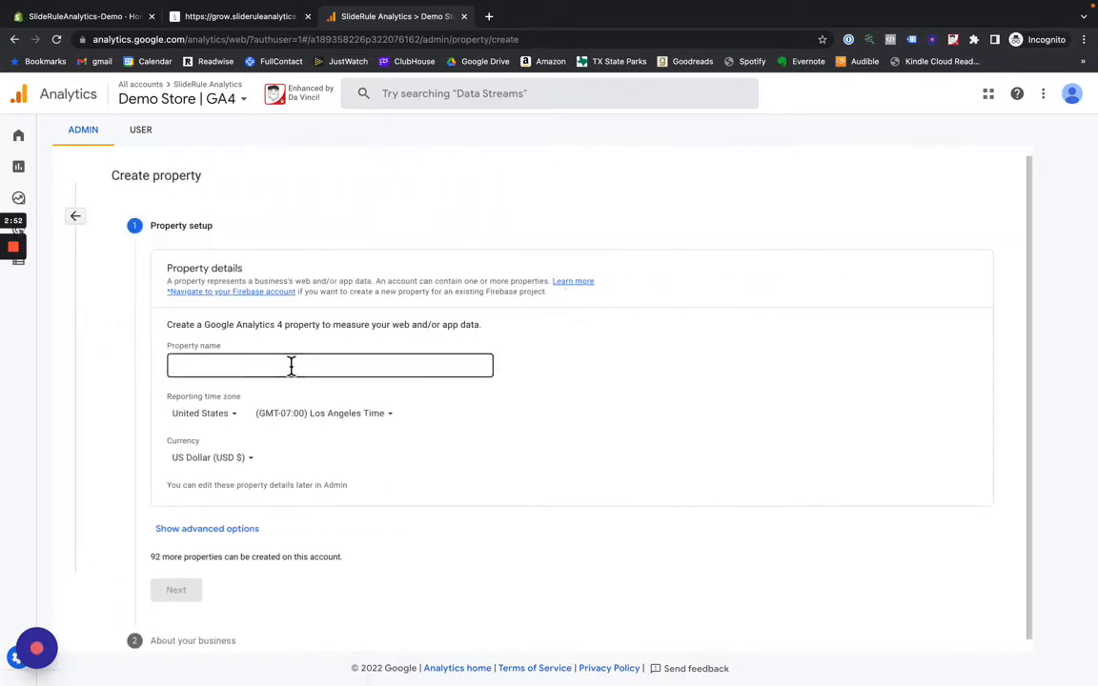
left_click(290, 366)
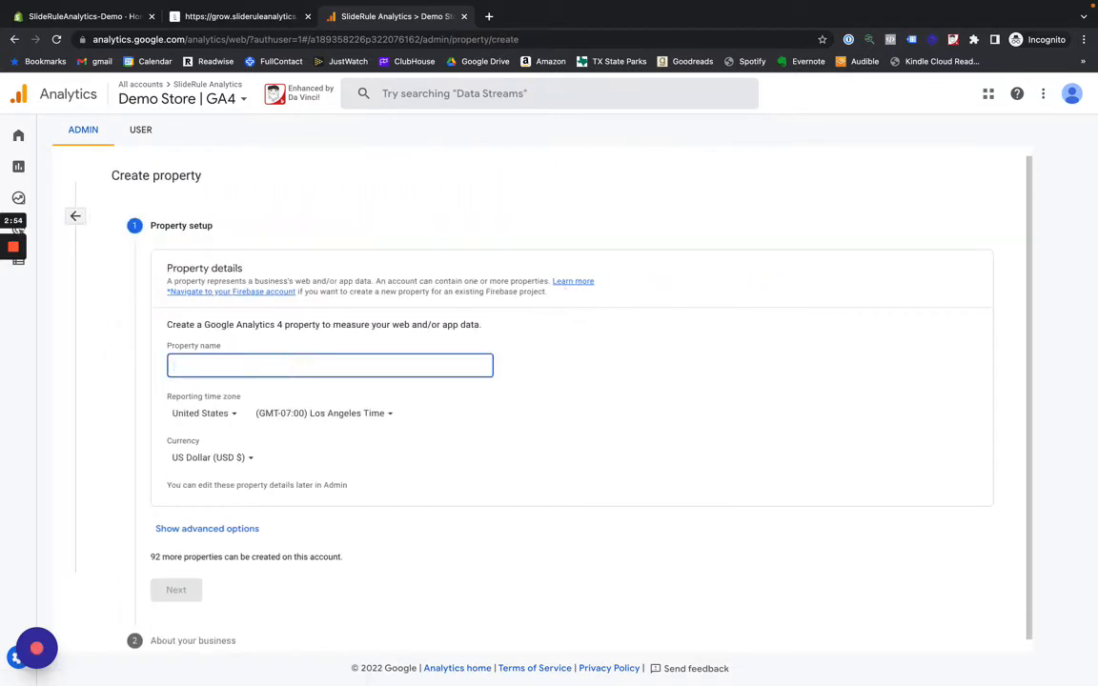
type("Google Analytics 4")
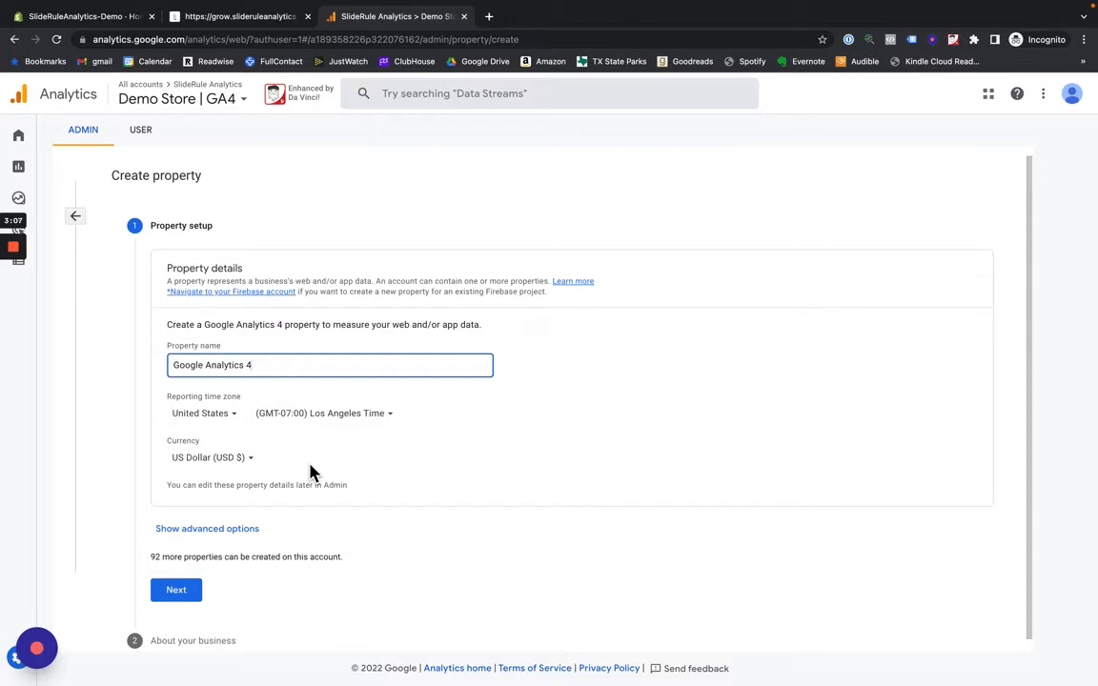
left_click(244, 462)
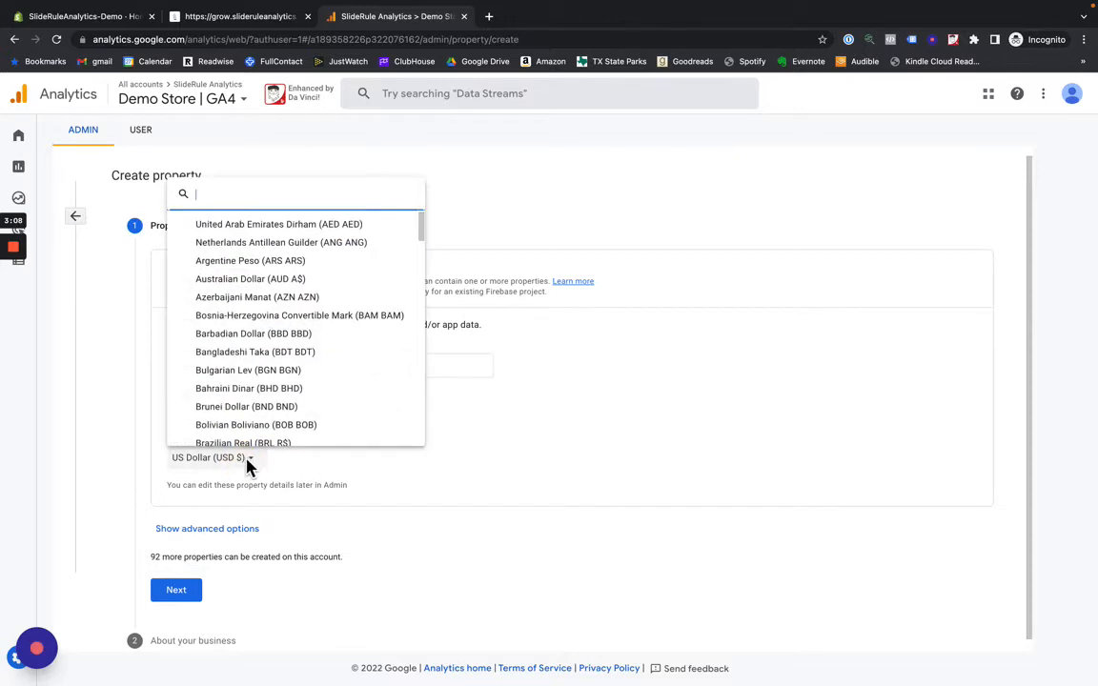
left_click(426, 465)
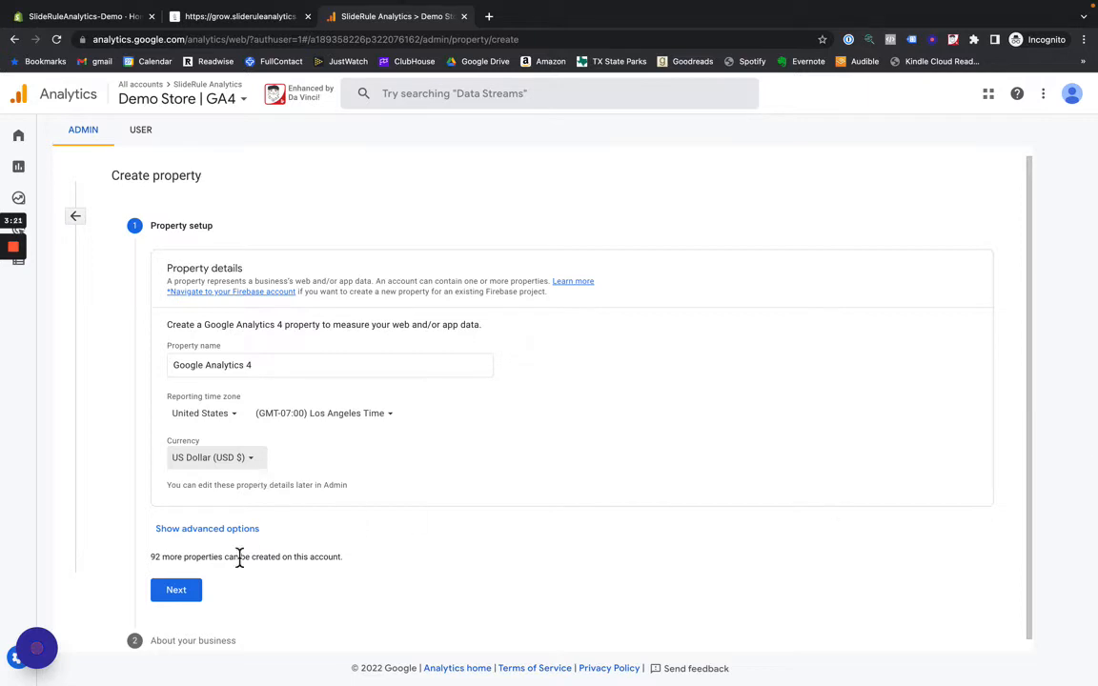
- Show the new property's advanced options and review the Universal Analytics setting, leaving it off
scroll(233, 567, "down", 1)
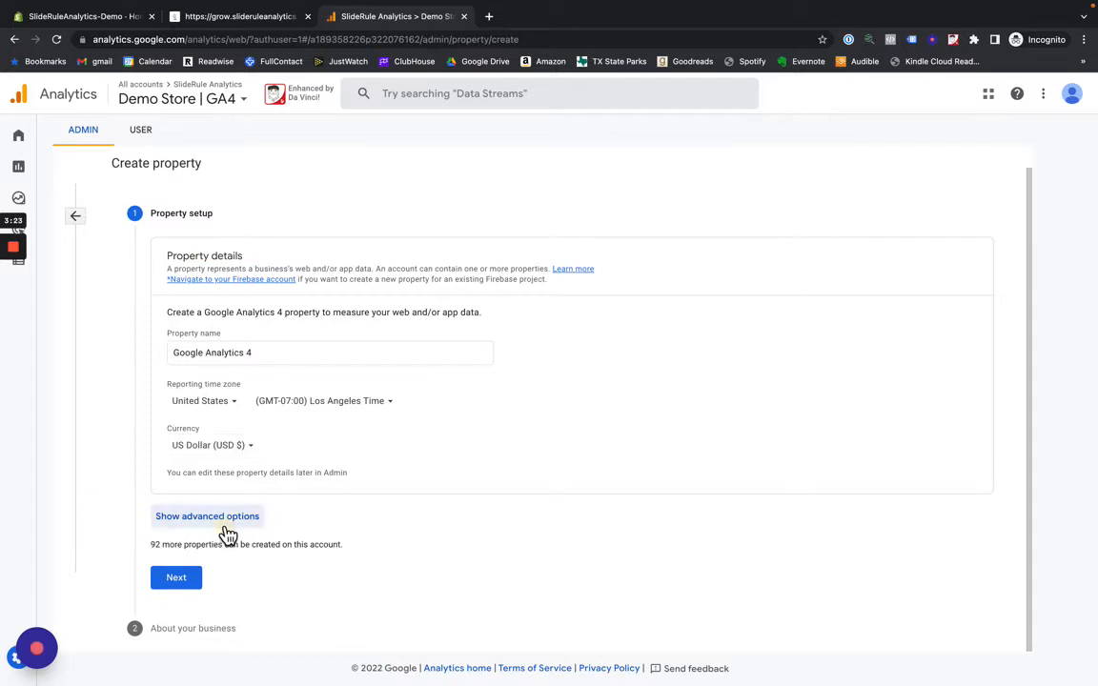
left_click(224, 529)
scroll(515, 519, "down", 3)
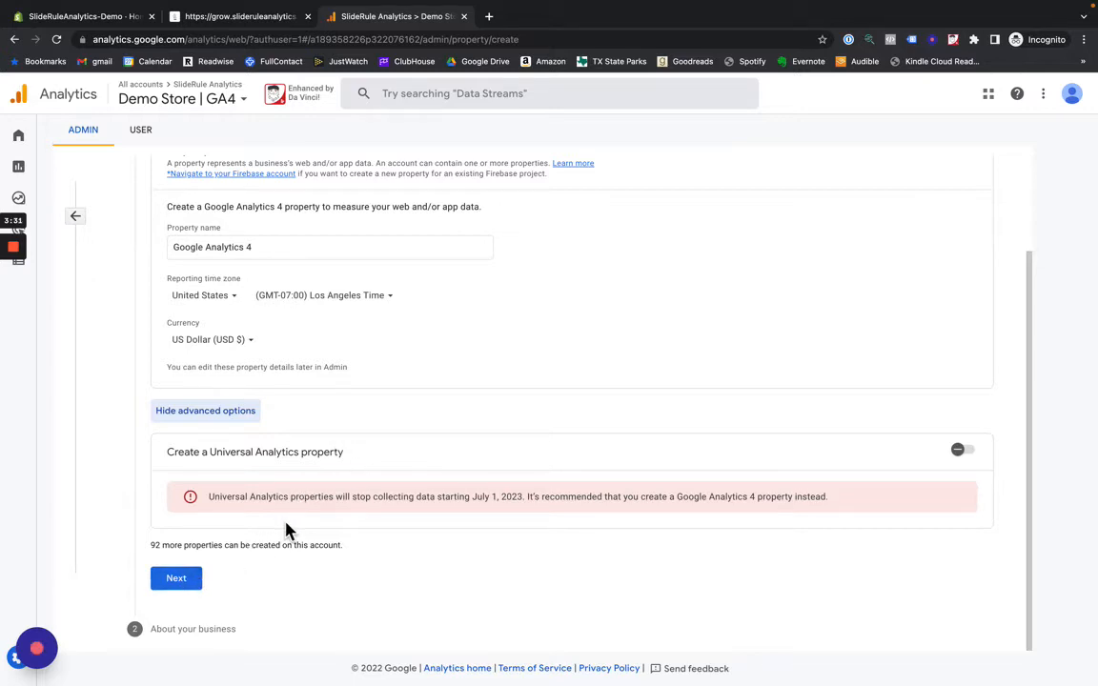
scroll(284, 527, "up", 1)
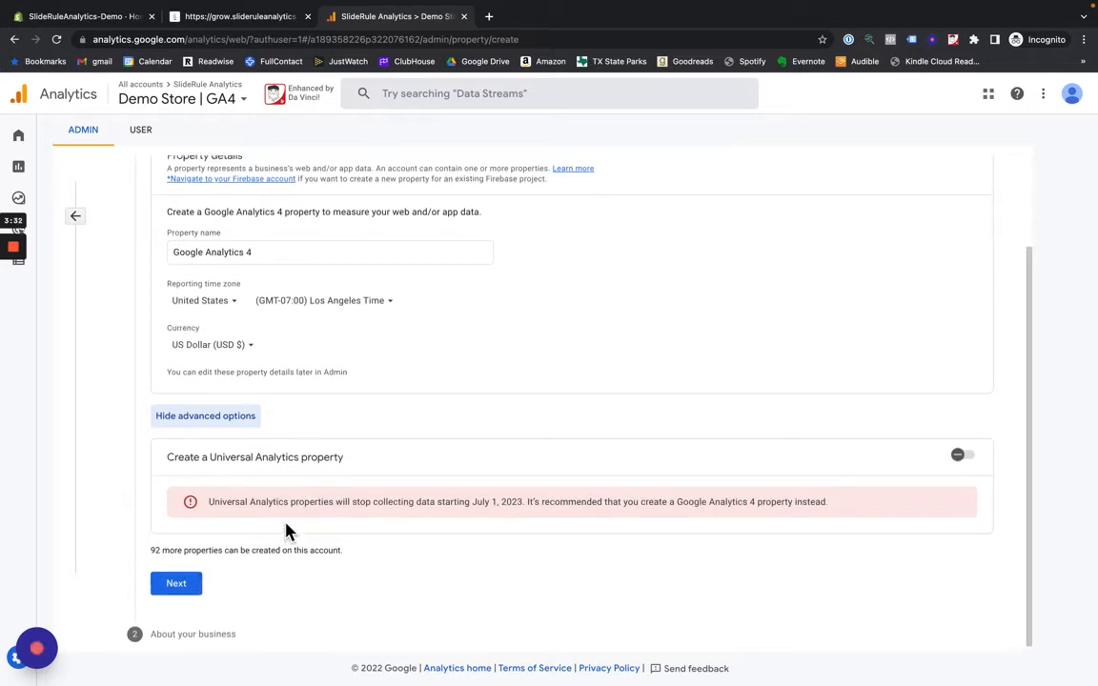
- Continue to the business information, choose "Analyze my online sales" as the intended use, and create the property
left_click(181, 590)
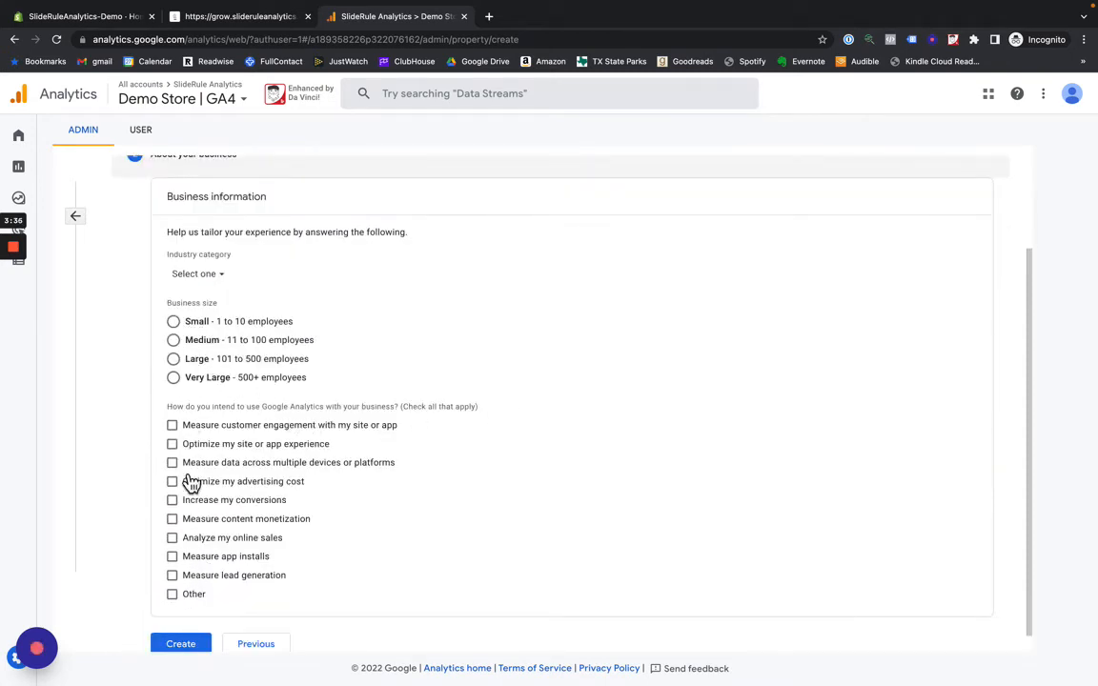
left_click(172, 540)
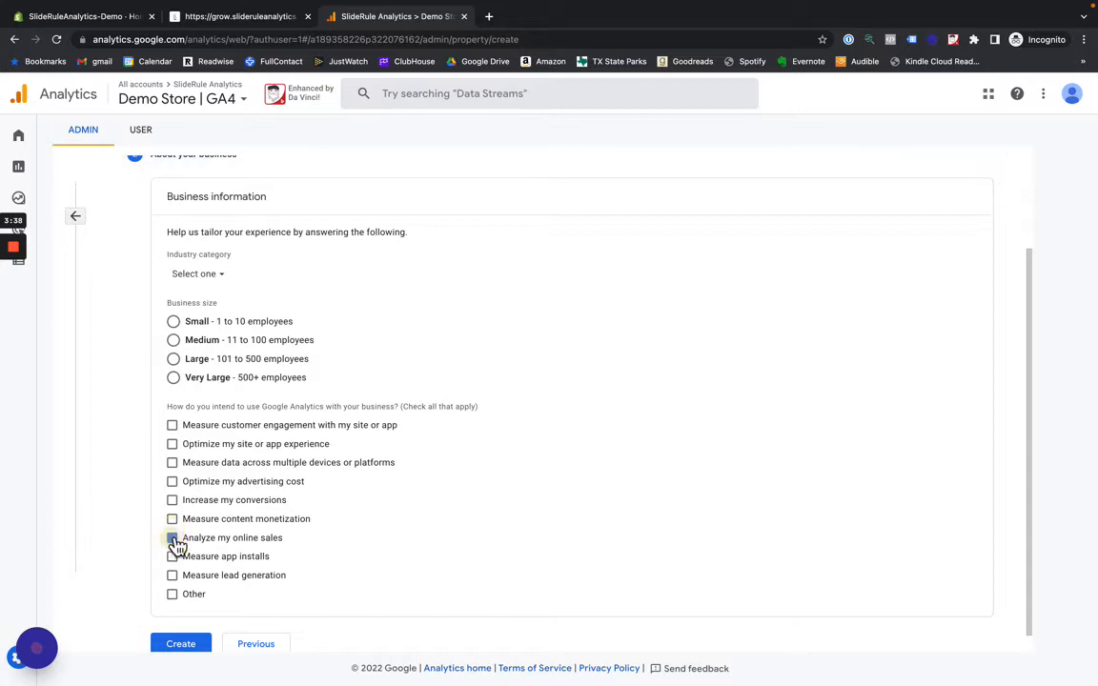
left_click(180, 643)
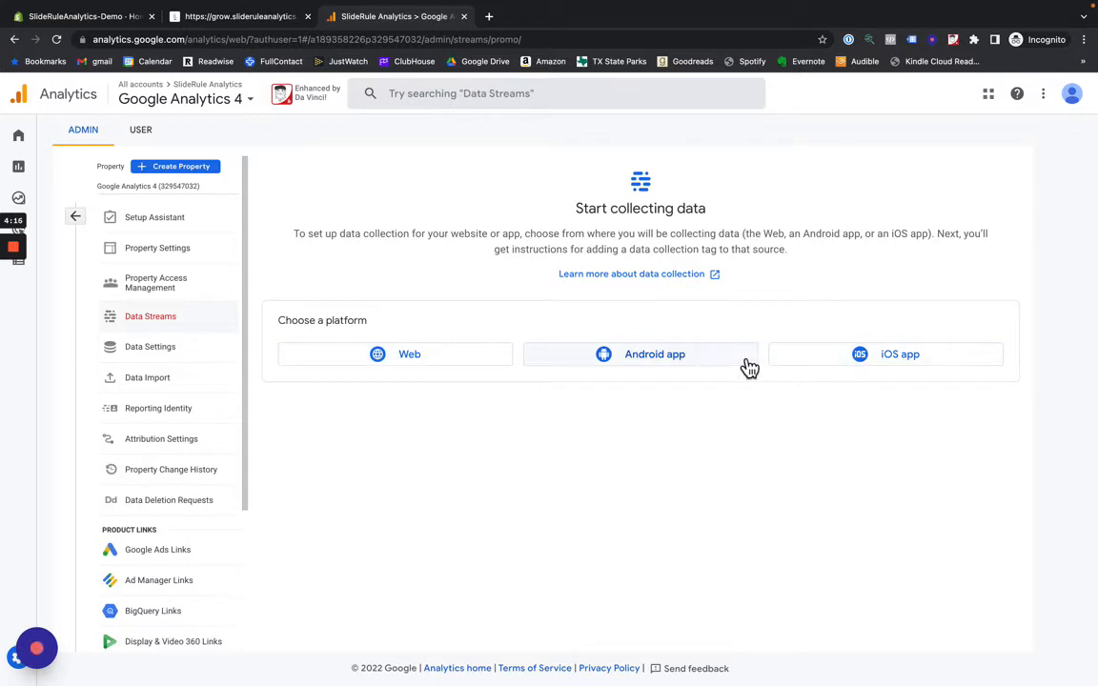
left_click(474, 370)
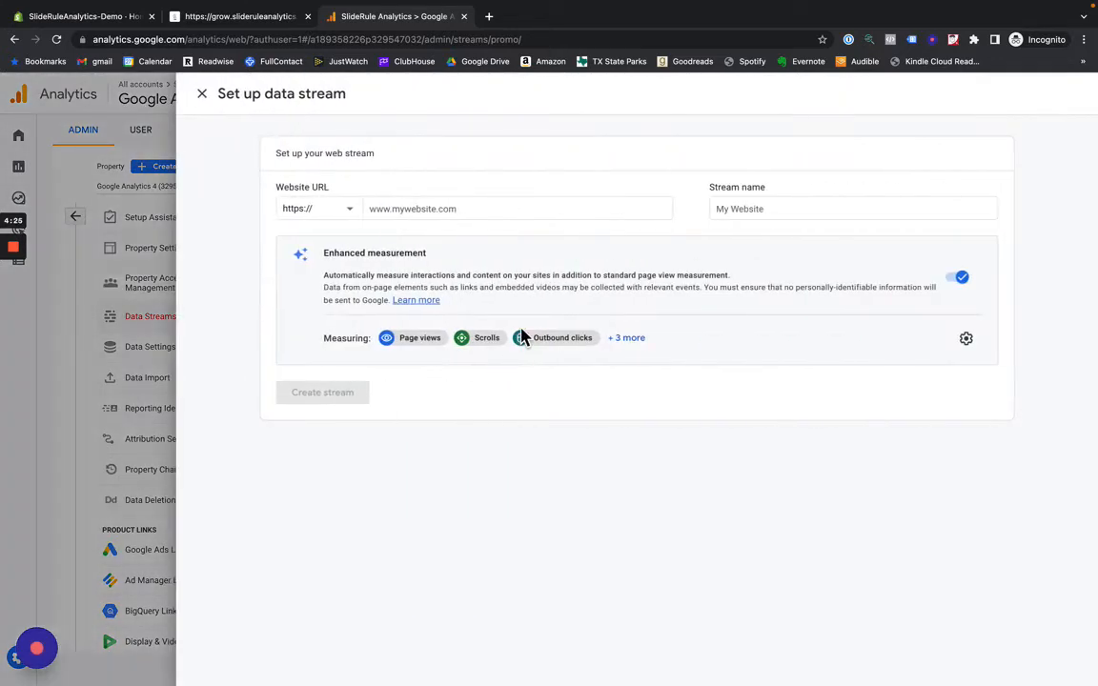
left_click(480, 209)
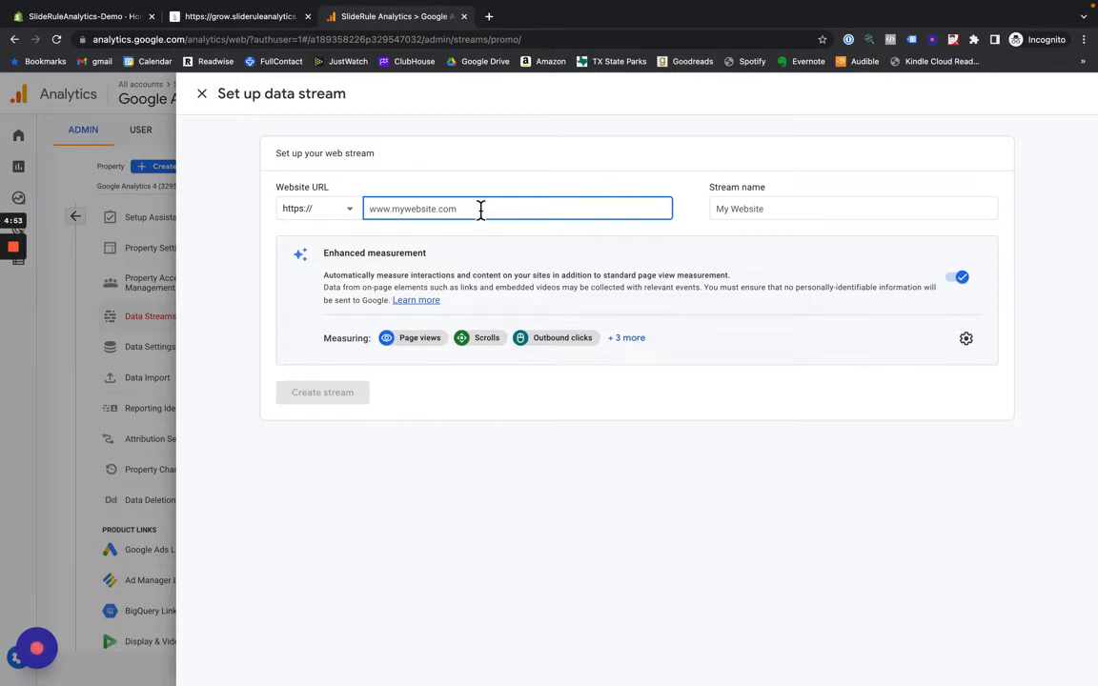
left_click(480, 208)
type("demo")
type("-")
type("store.com")
- Name the web stream "Websites" and create it, keeping enhanced measurement on
left_click(724, 209)
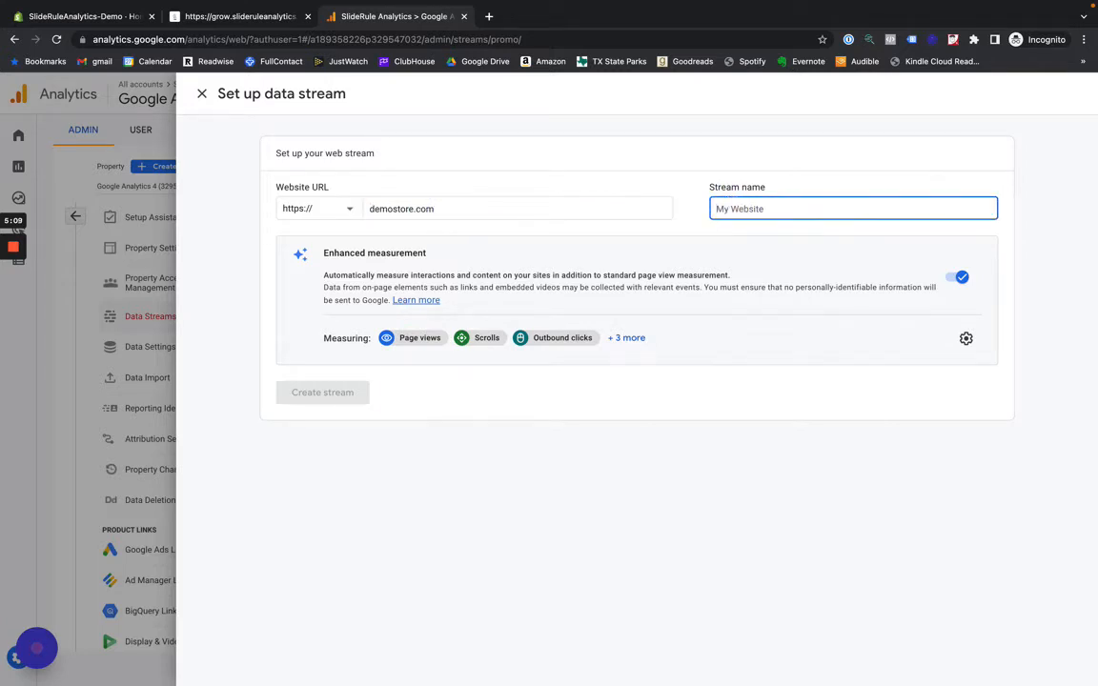
type("A")
key("BackSpace")
type("Websit")
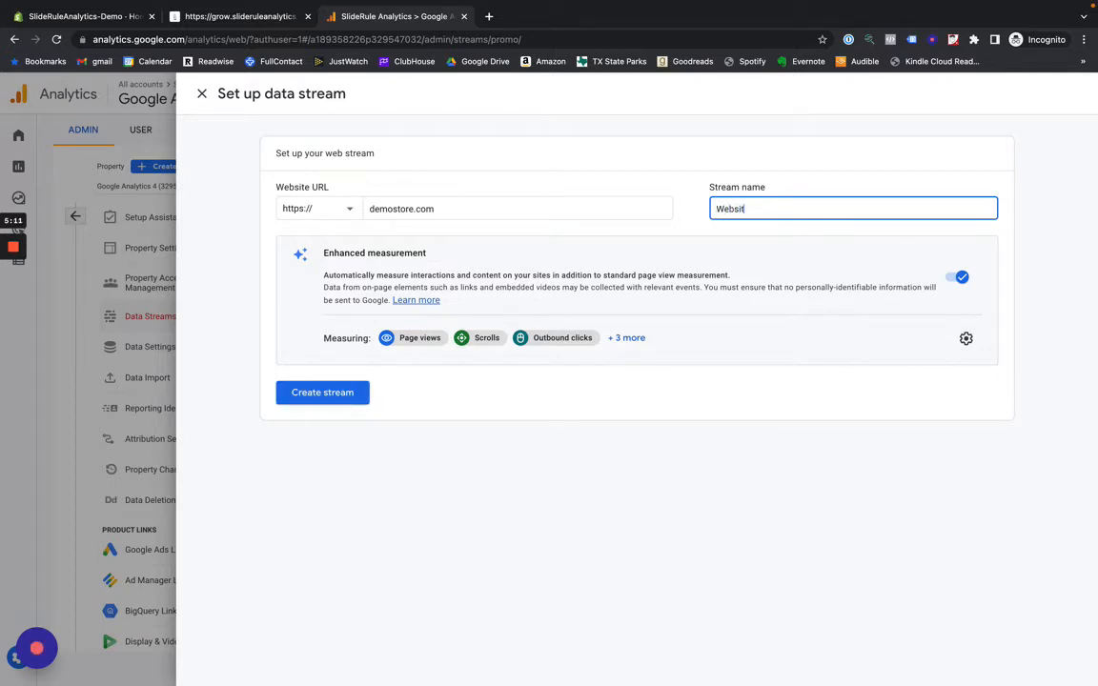
type("es")
left_click(344, 406)
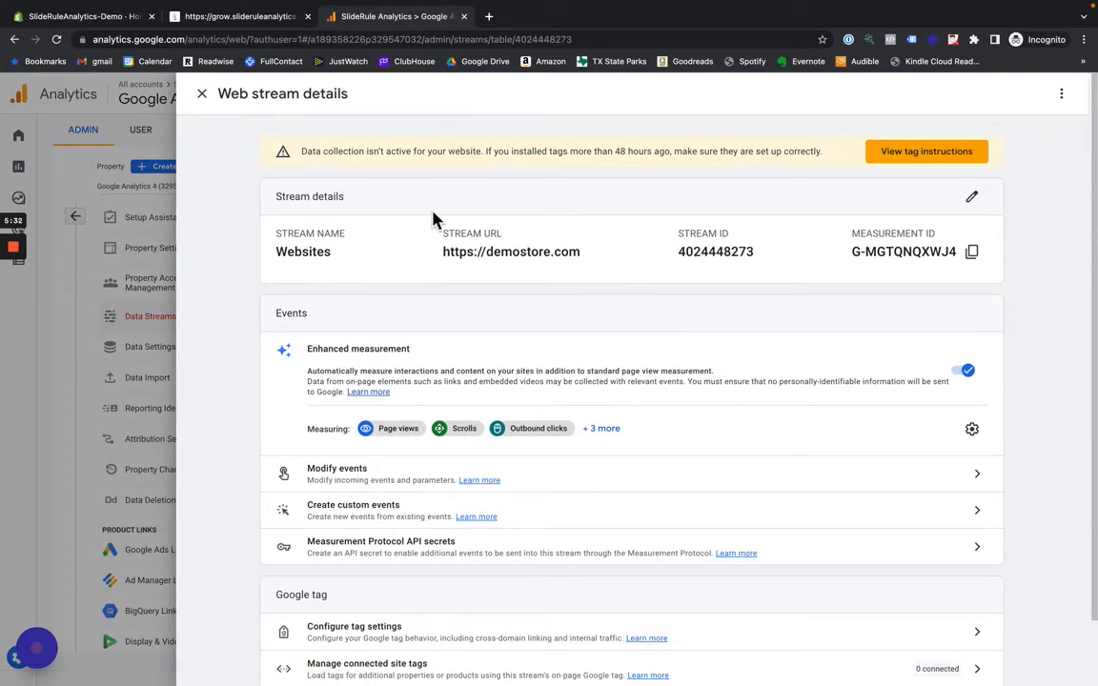
left_click(198, 96)
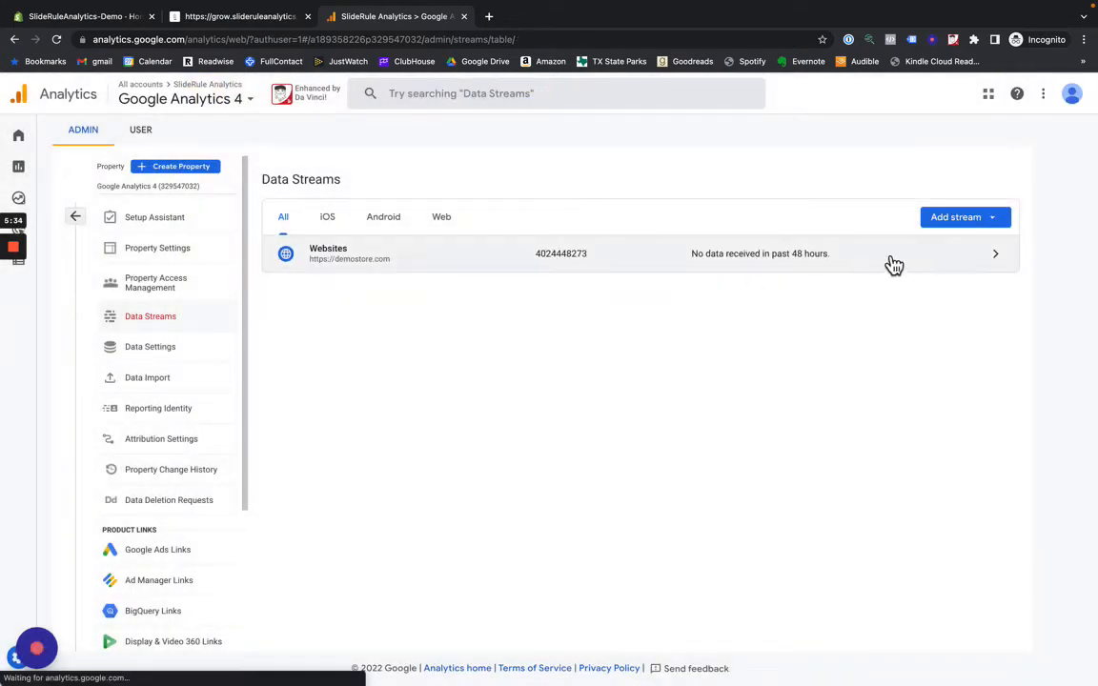
left_click(941, 223)
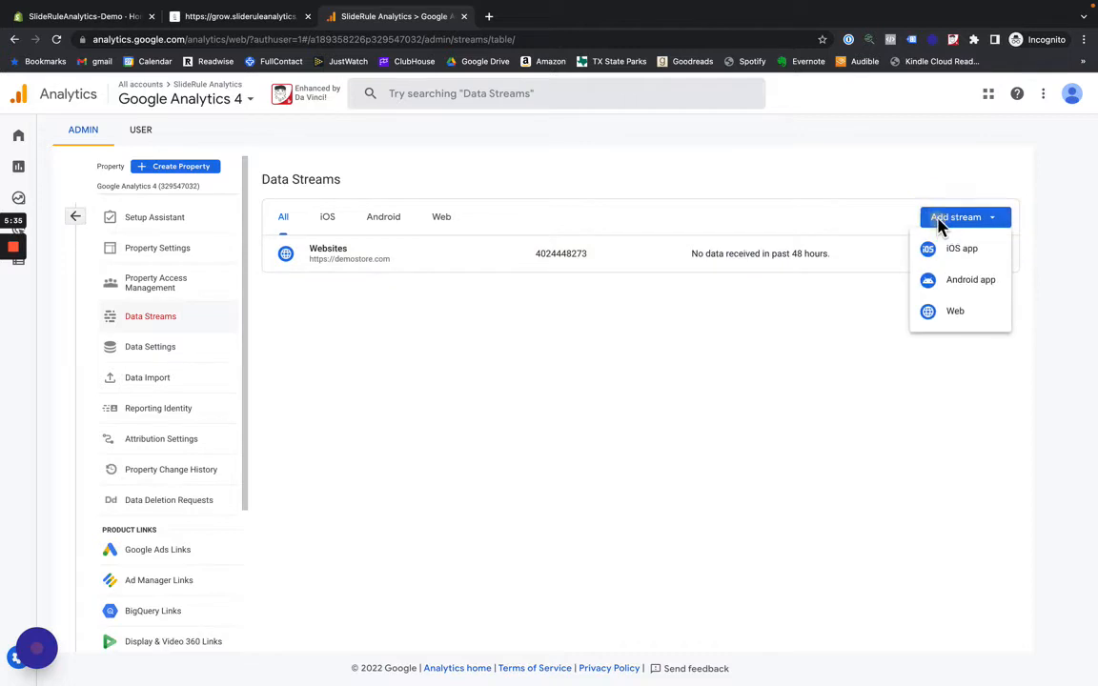
left_click(954, 326)
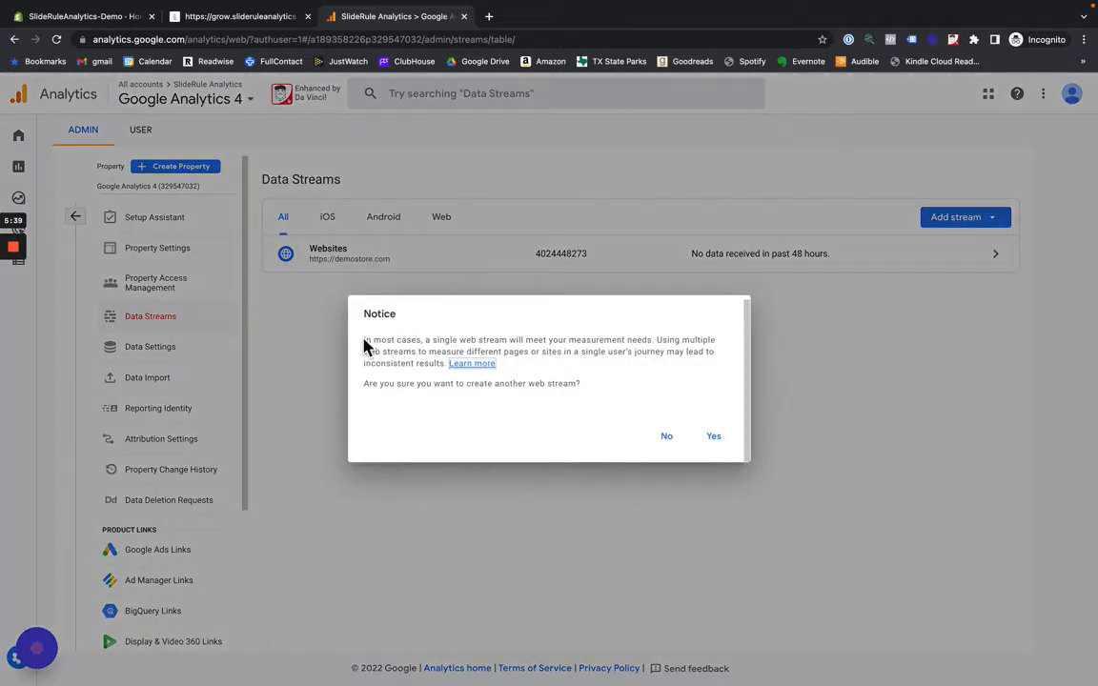
left_click_drag(364, 339, 652, 336)
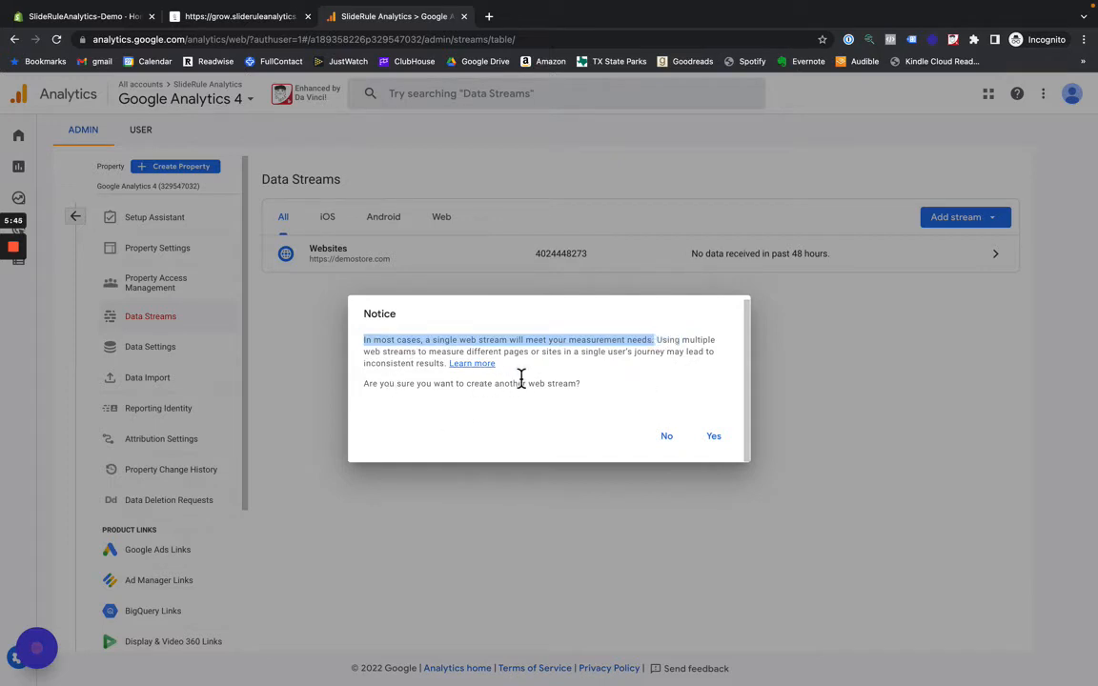
left_click(663, 437)
left_click(407, 254)
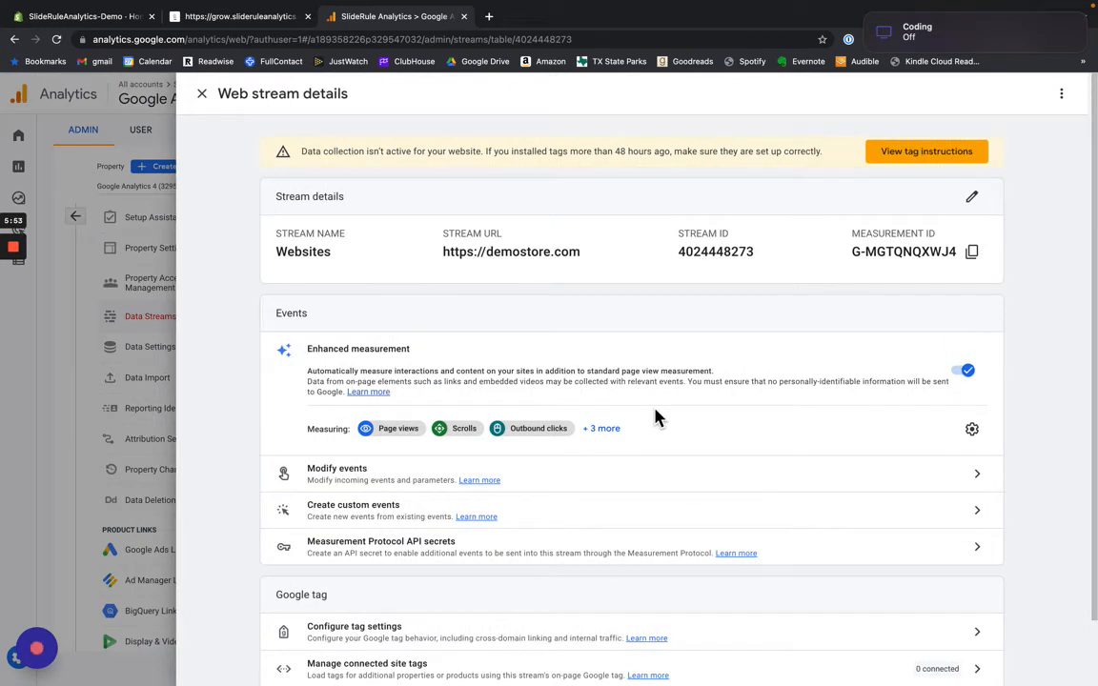
- Copy the Websites stream's measurement ID and paste it into the Measurement Id of the new destination in SlideRule
scroll(655, 418, "down", 2)
scroll(655, 417, "up", 2)
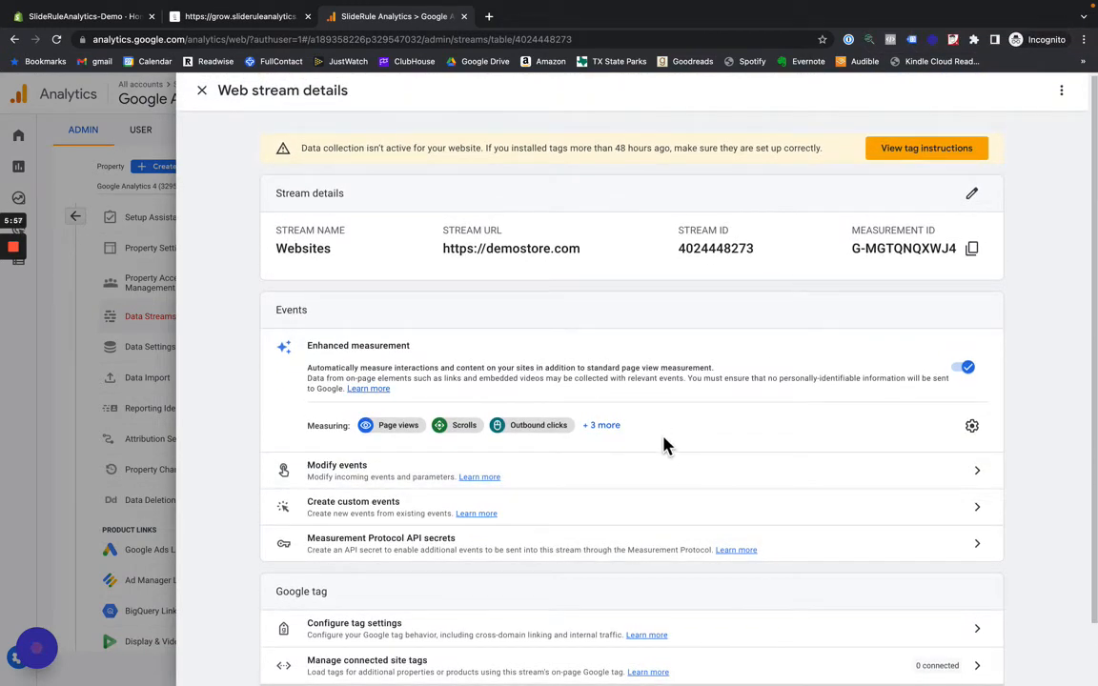
left_click(972, 250)
left_click(212, 17)
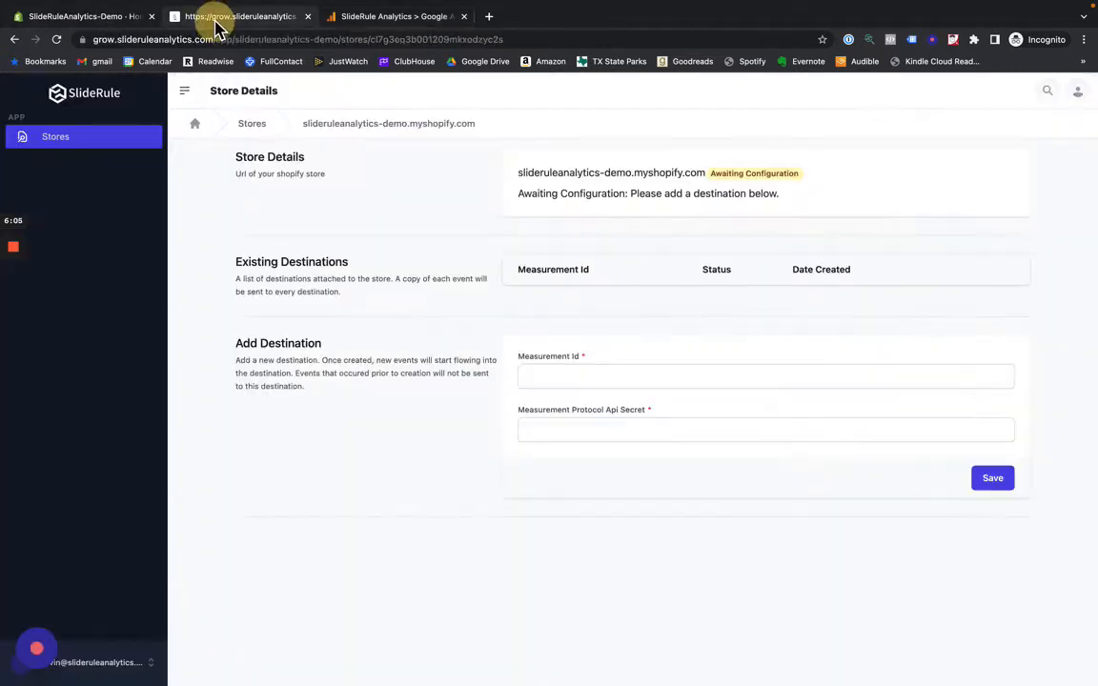
left_click(566, 374)
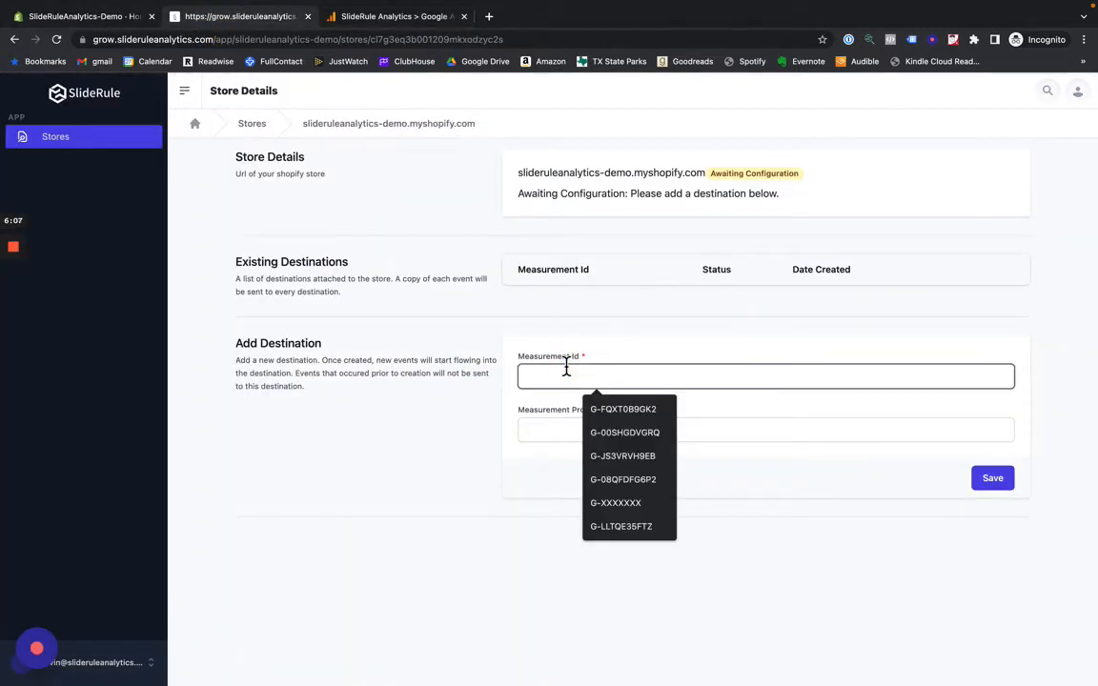
key("ctrl+v")
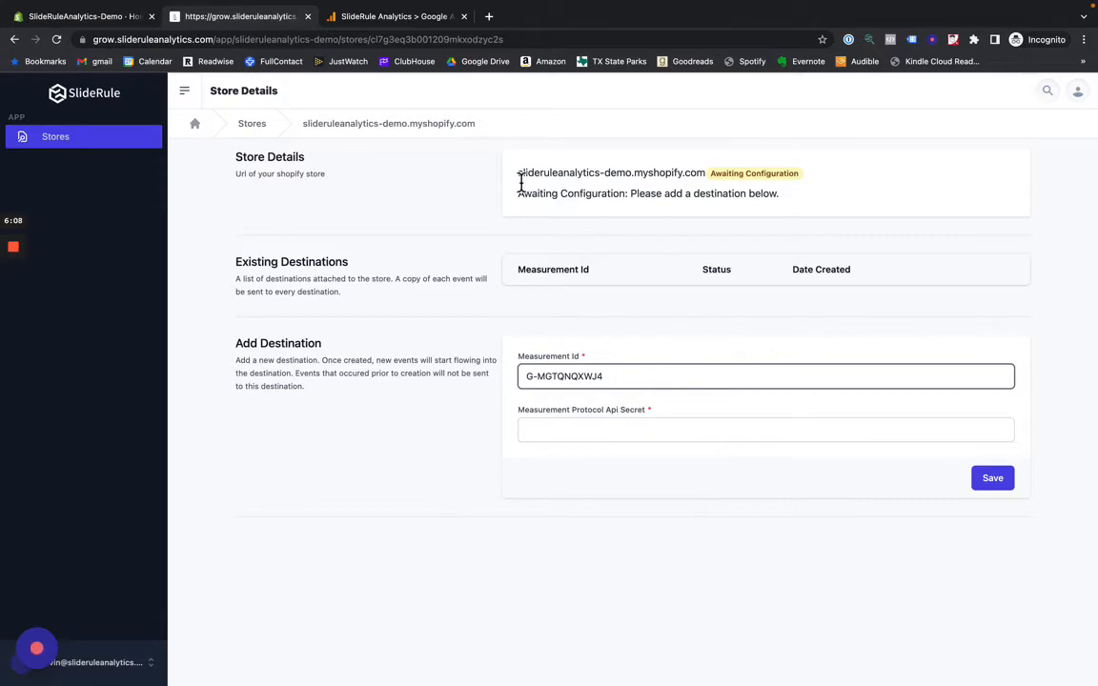
- Switch back to Google Analytics and acknowledge the user data collection terms for the stream's Measurement Protocol API secrets
left_click(385, 17)
scroll(719, 465, "down", 2)
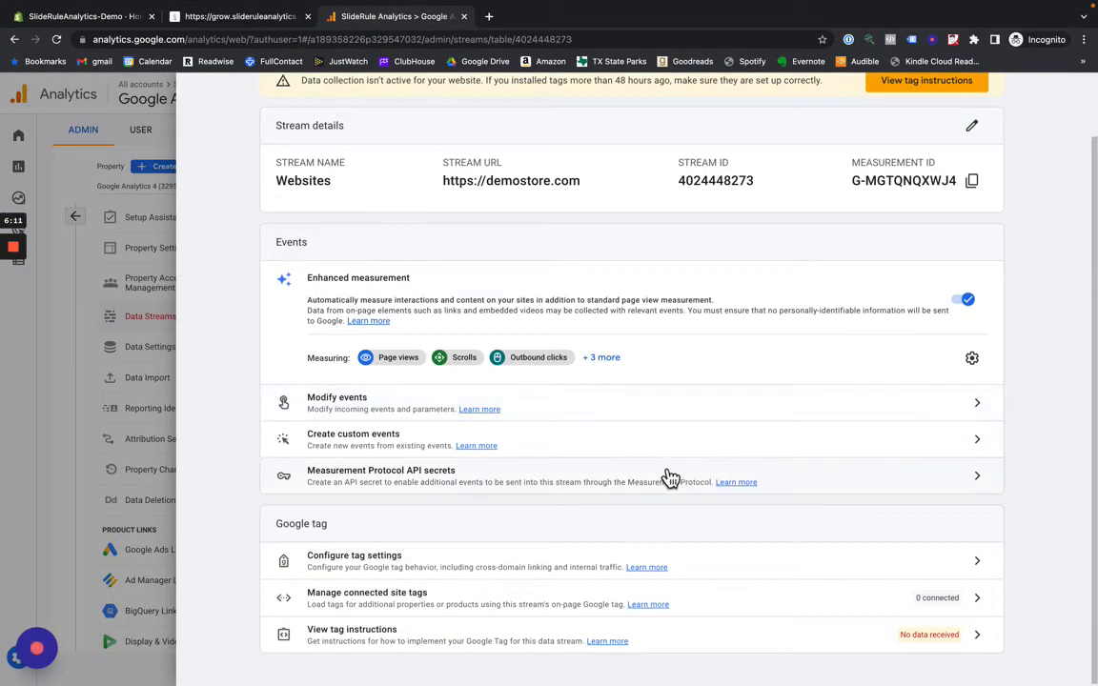
left_click(588, 481)
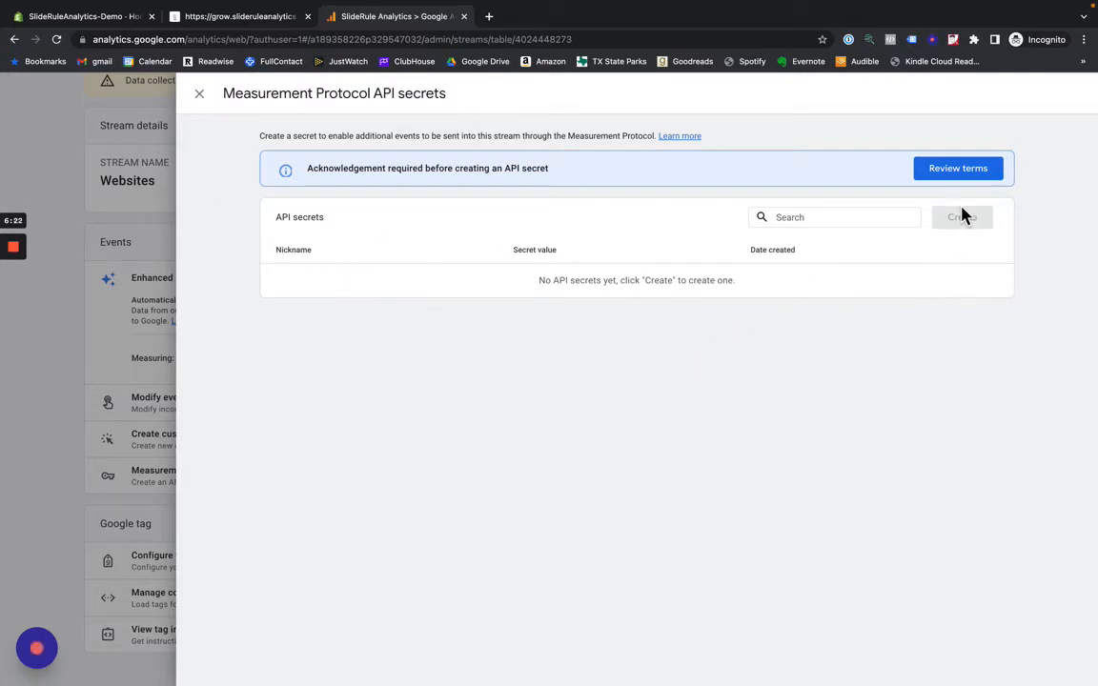
left_click(976, 173)
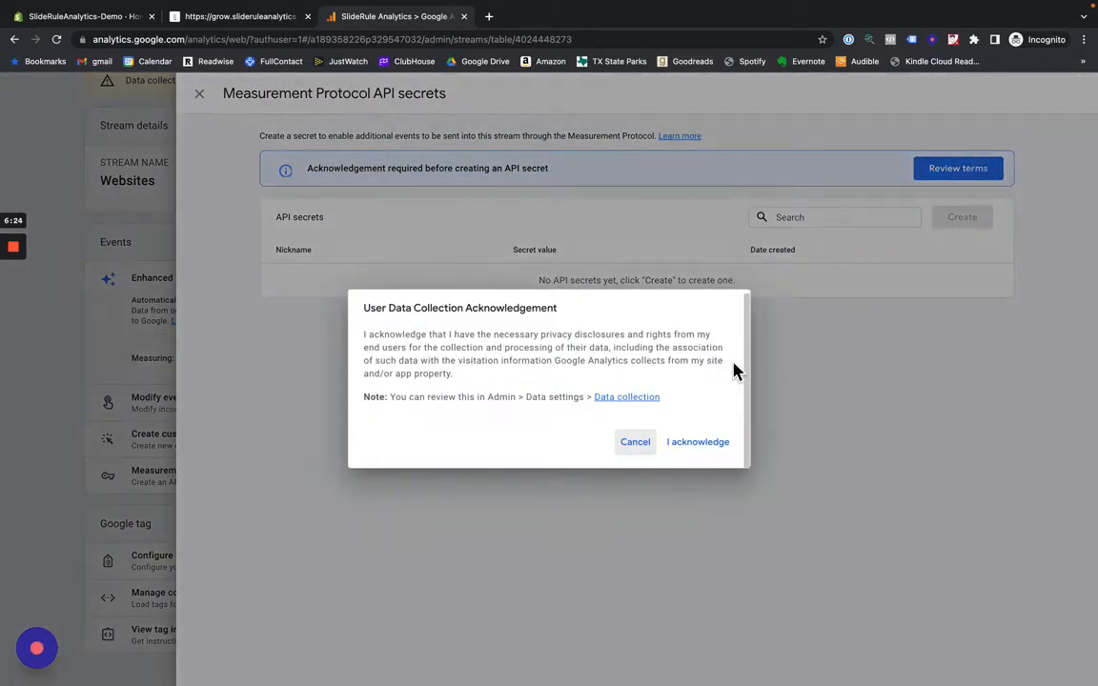
left_click(710, 446)
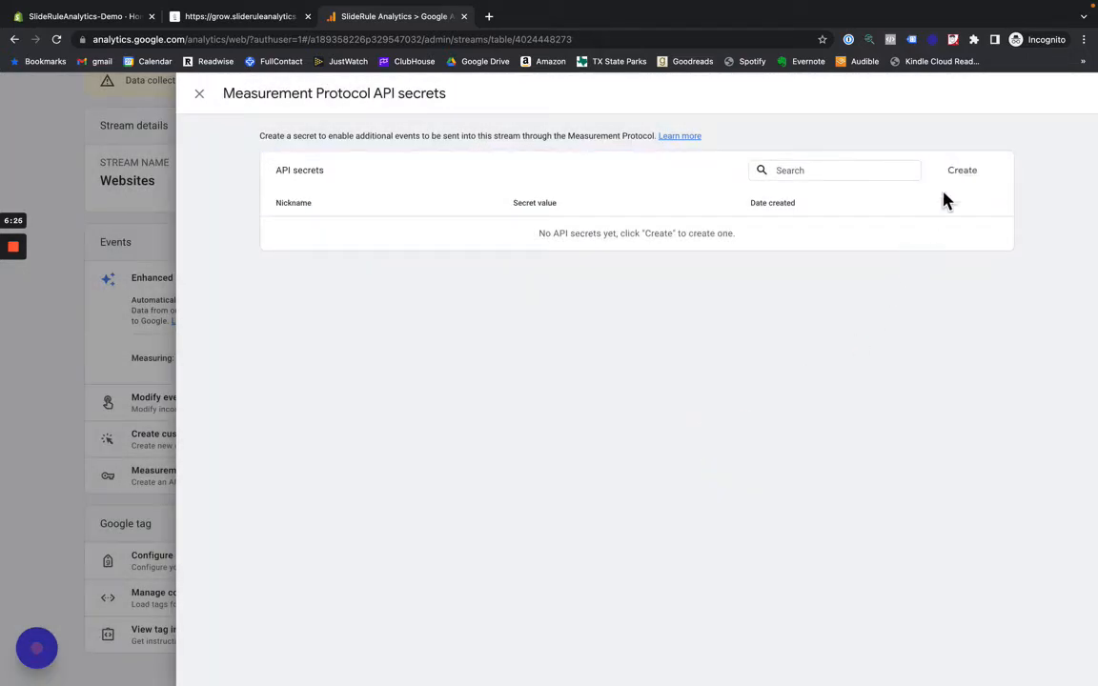
- Create a Measurement Protocol API secret with the nickname "SlideRule Analytics"
left_click(961, 172)
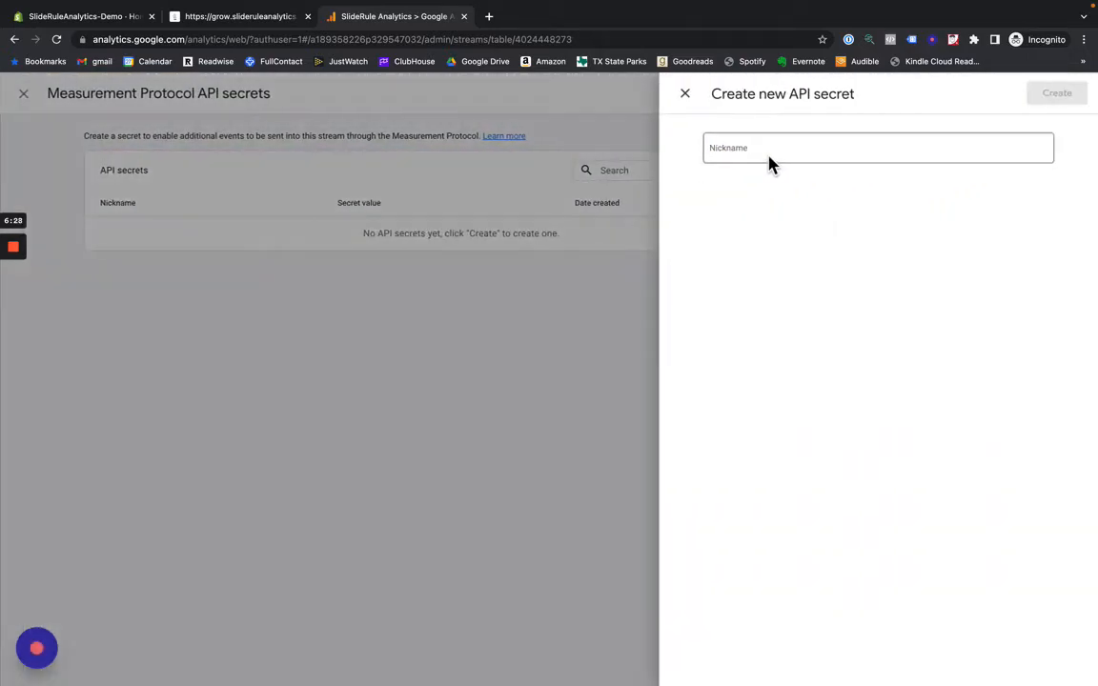
left_click(767, 147)
type("Slide")
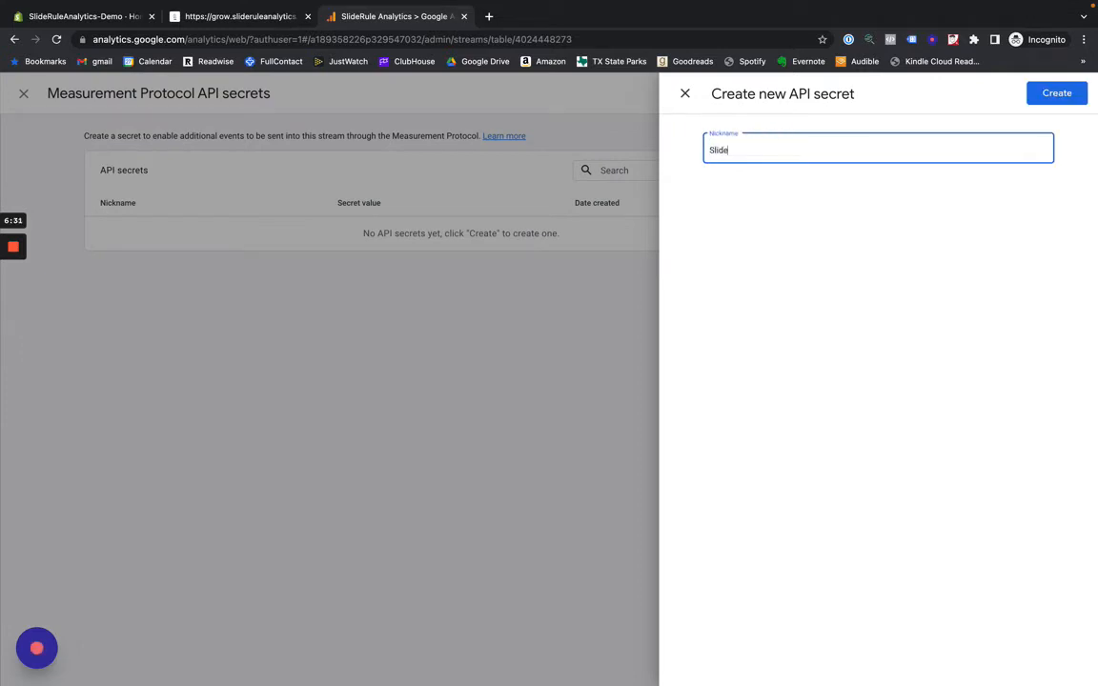
type("Rule Analytics")
left_click(1048, 92)
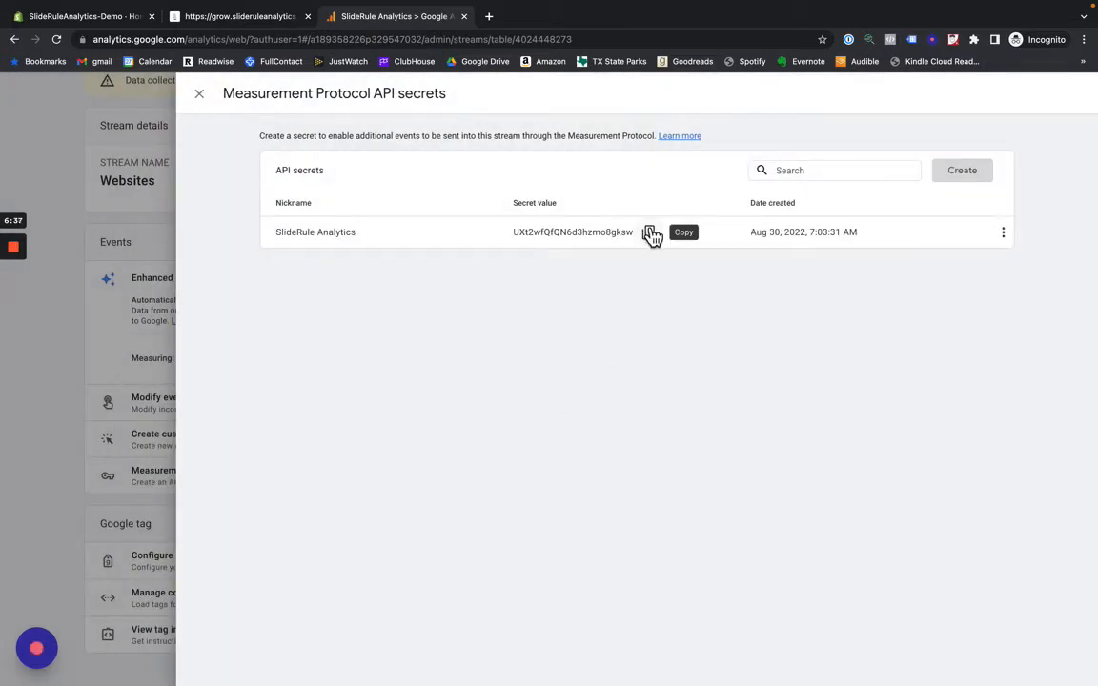
- Copy the secret's value, paste it into the Measurement Protocol Api Secret of the SlideRule destination, and save the destination
left_click(650, 234)
left_click(277, 19)
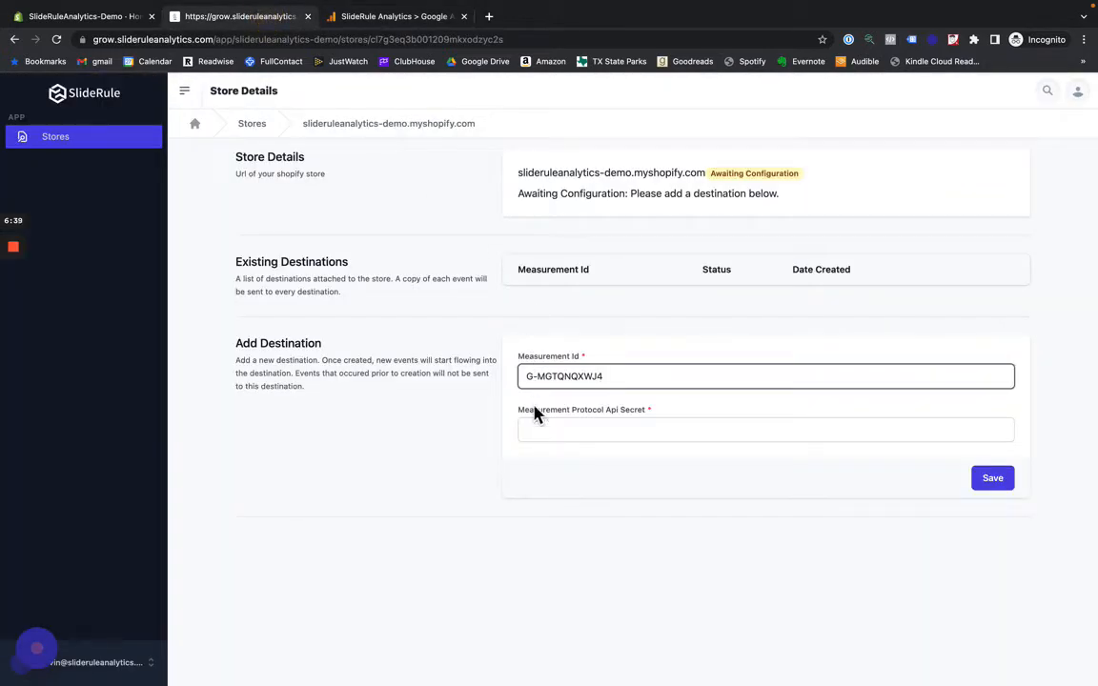
left_click(537, 428)
key("ctrl+v")
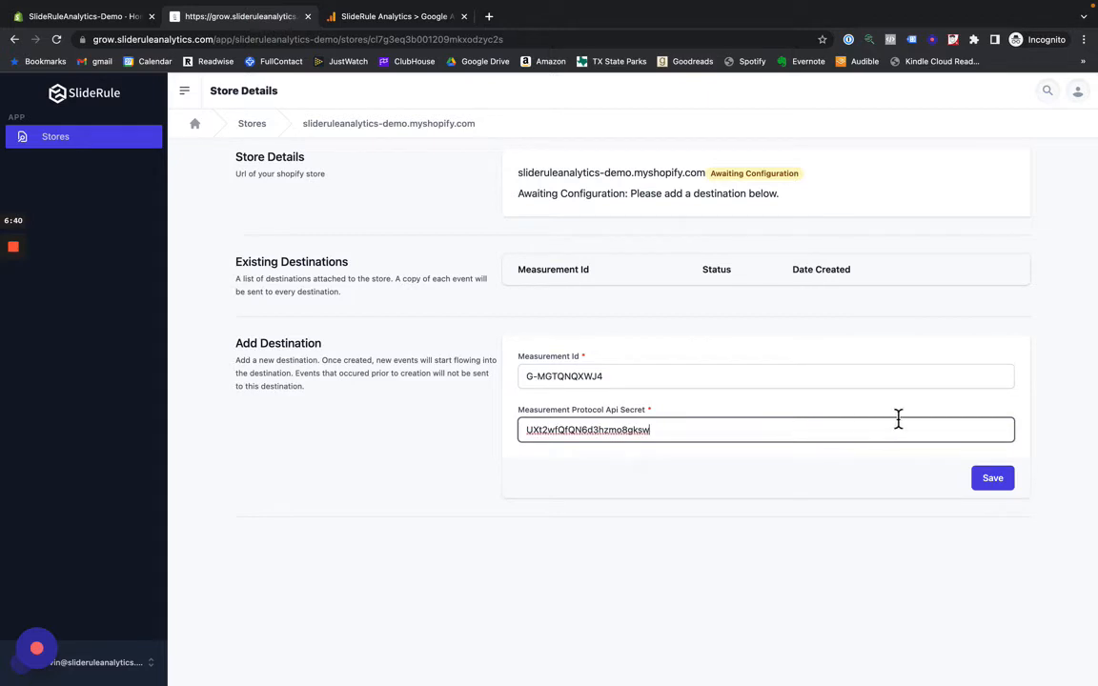
left_click(987, 482)
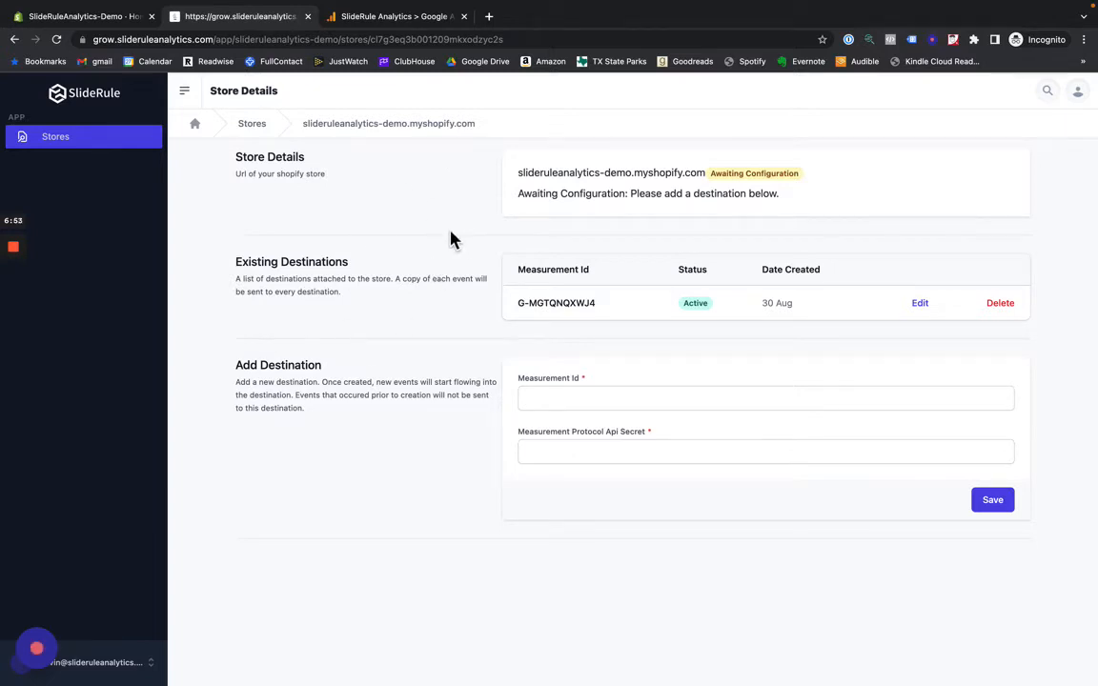
- Return to Google Analytics, leave the API secrets, and show all Google tag settings for the Websites stream
left_click(415, 24)
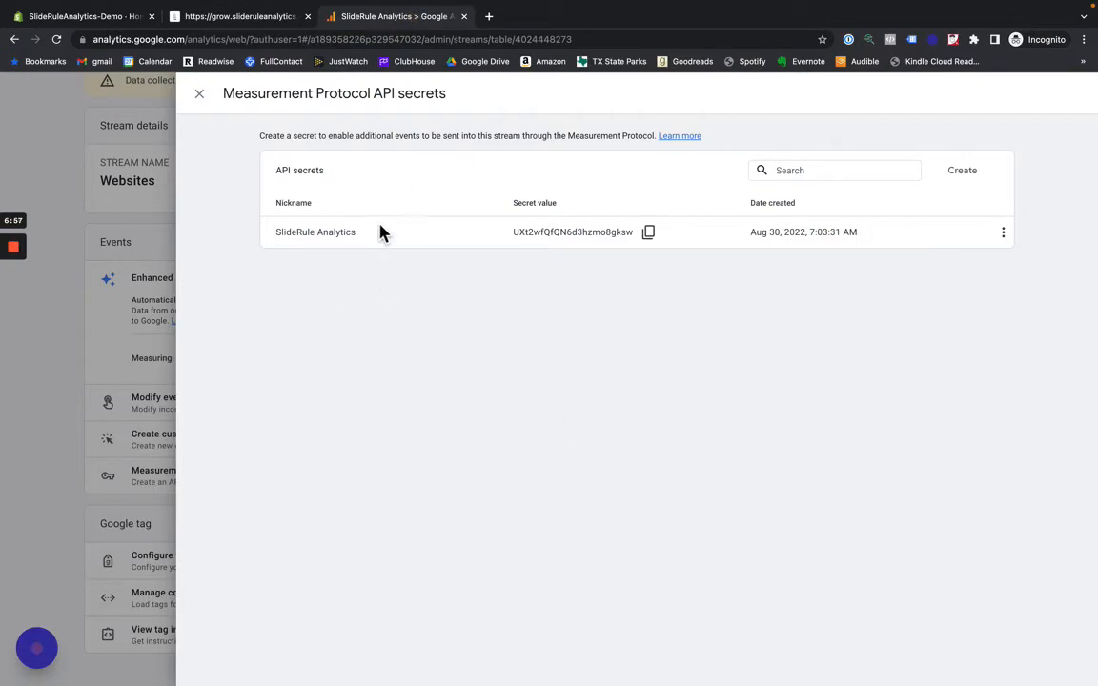
left_click(200, 97)
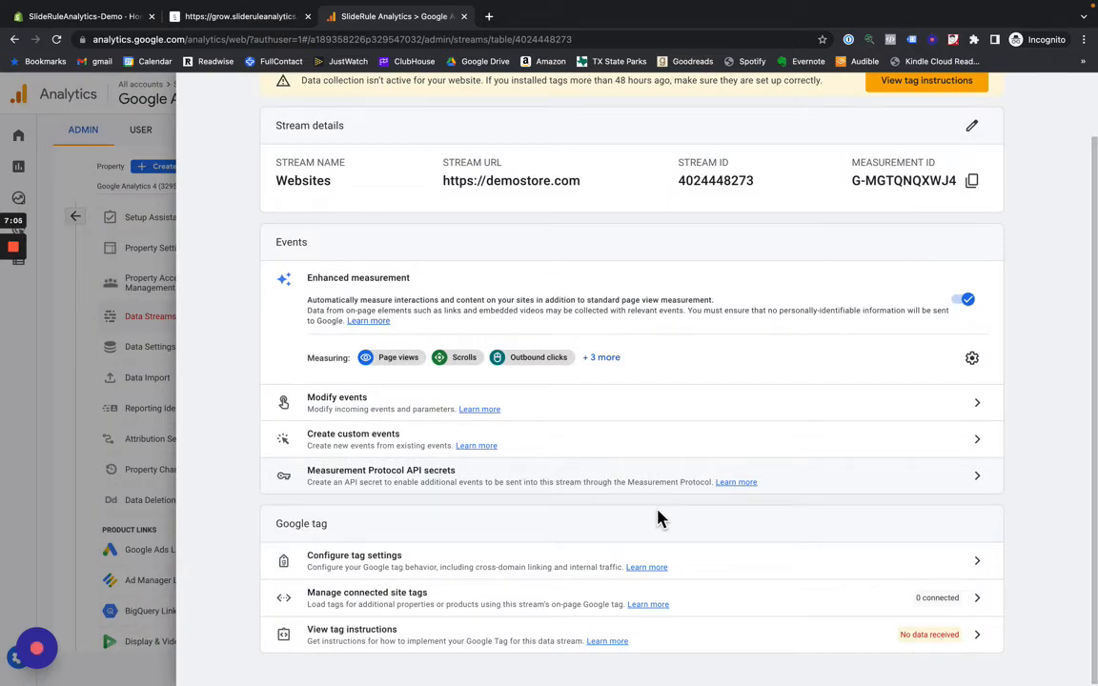
scroll(657, 517, "up", 2)
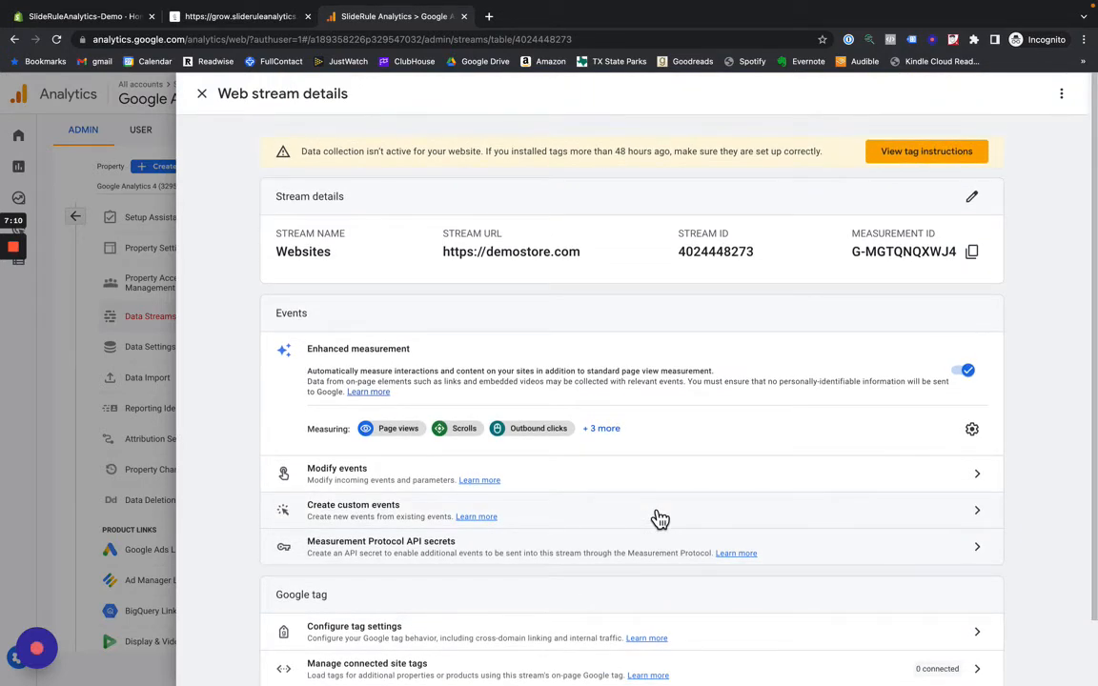
scroll(660, 520, "down", 2)
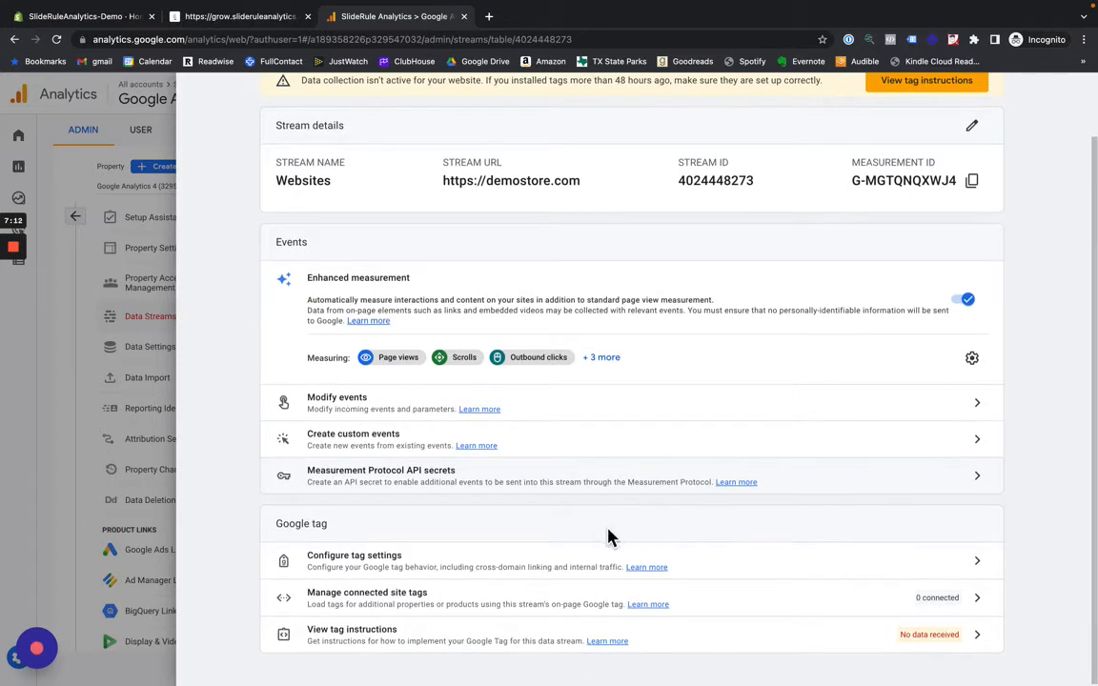
left_click(428, 563)
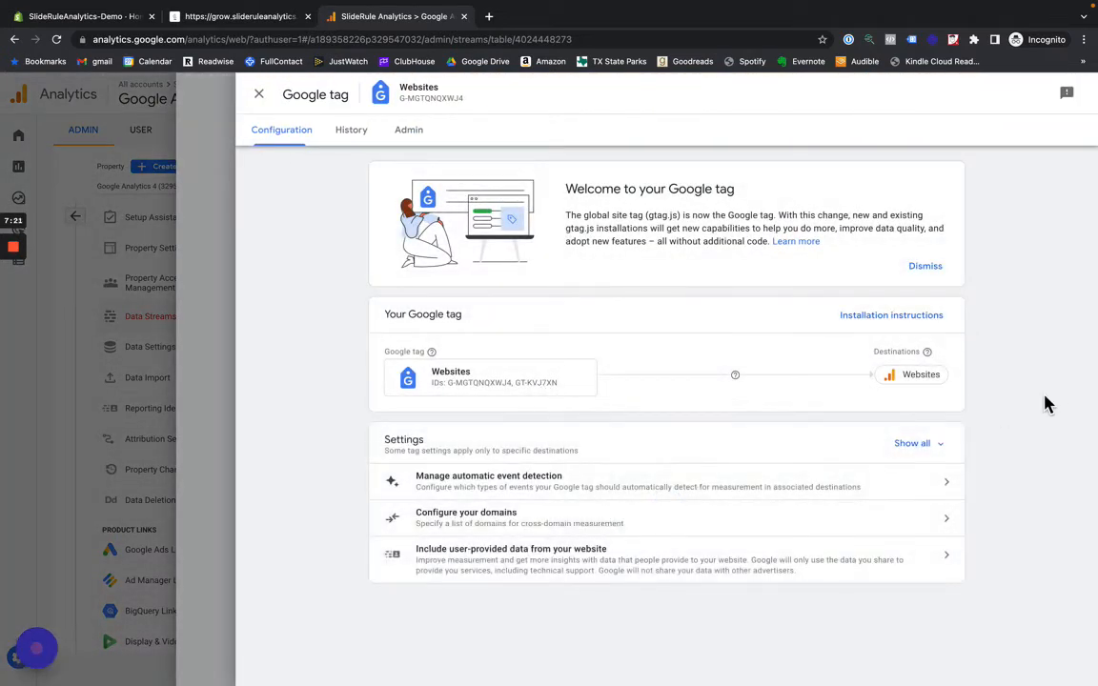
left_click(909, 454)
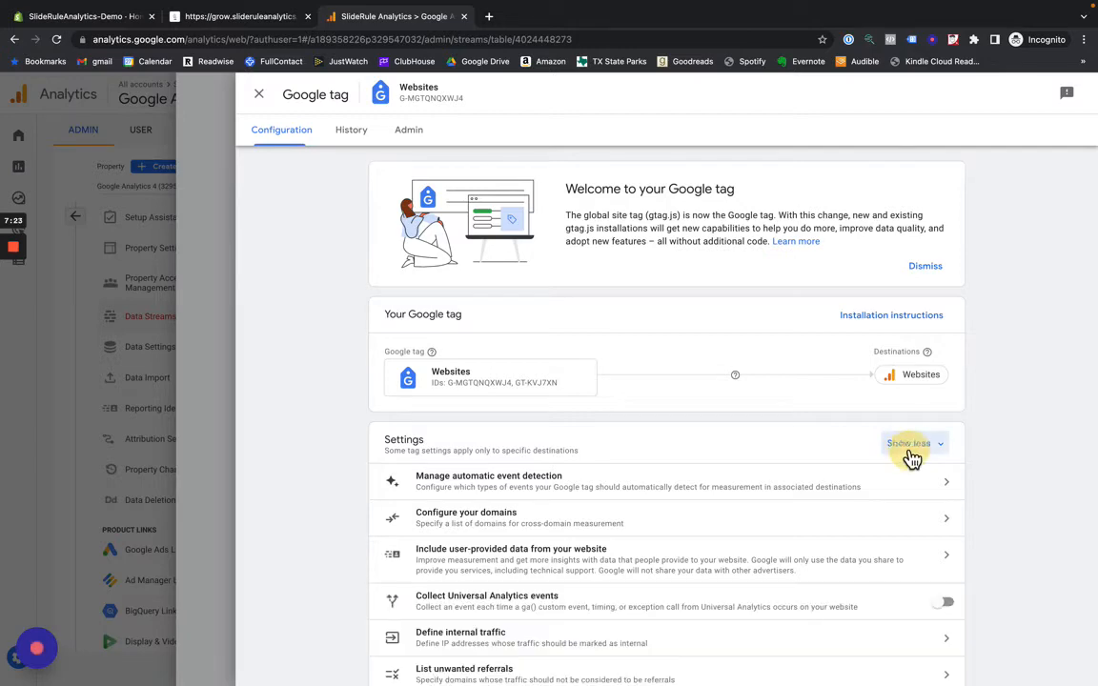
- Start a new internal traffic rule in the Google tag settings and enter the house owner's first name plus "House" as the rule name
scroll(762, 540, "down", 1)
scroll(590, 545, "down", 1)
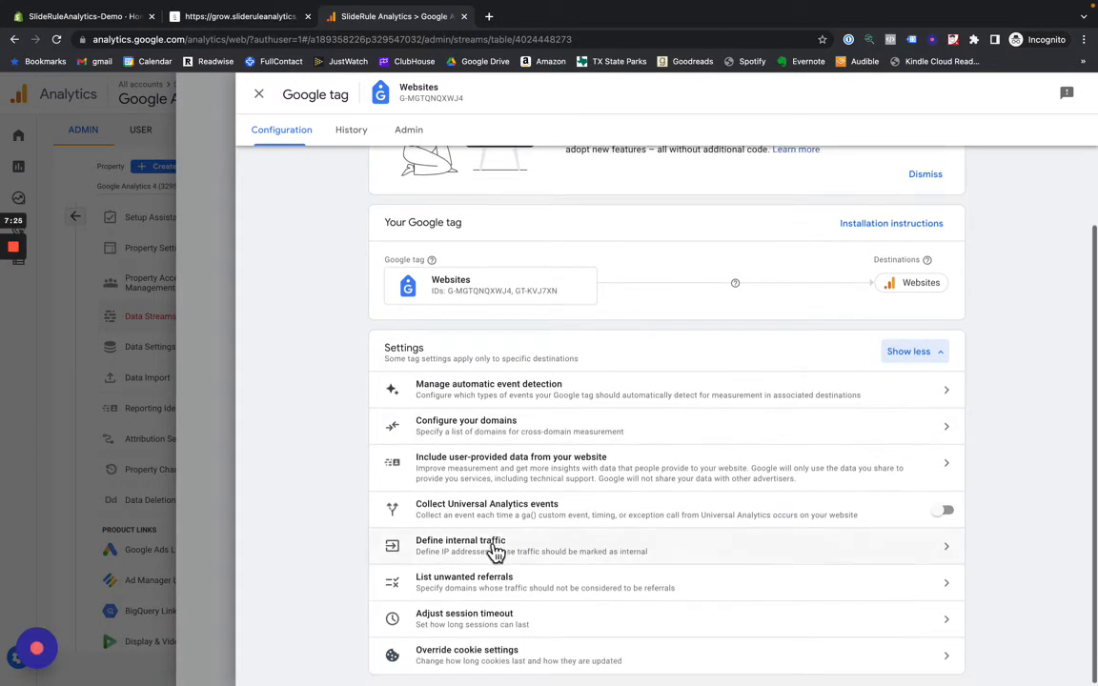
left_click(495, 553)
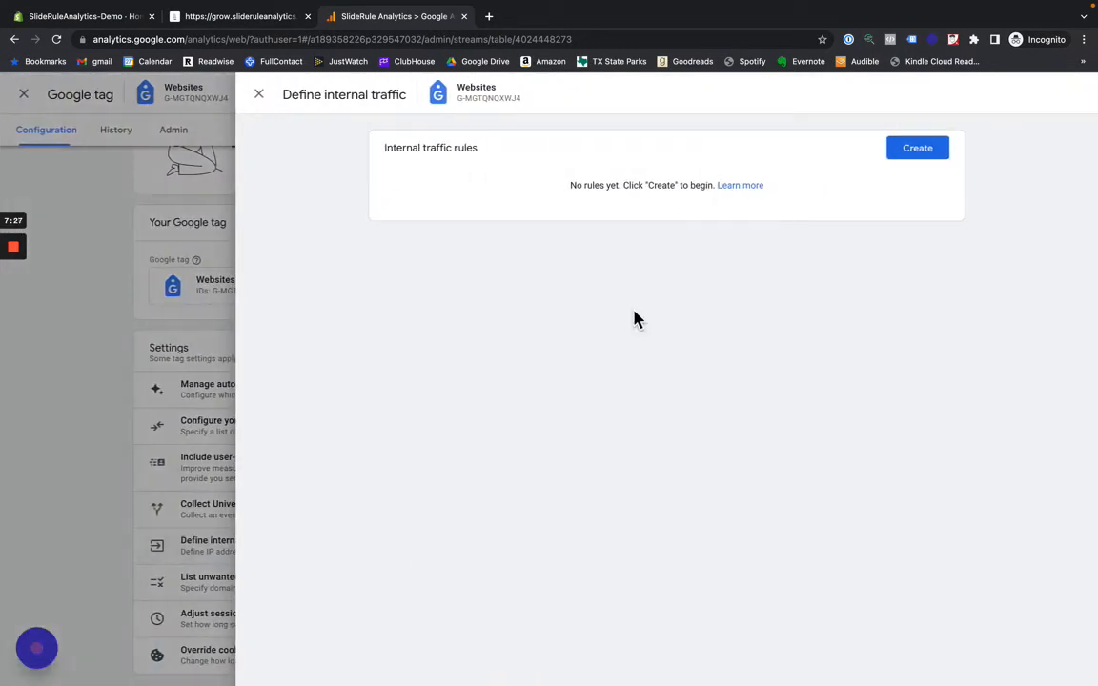
left_click(917, 150)
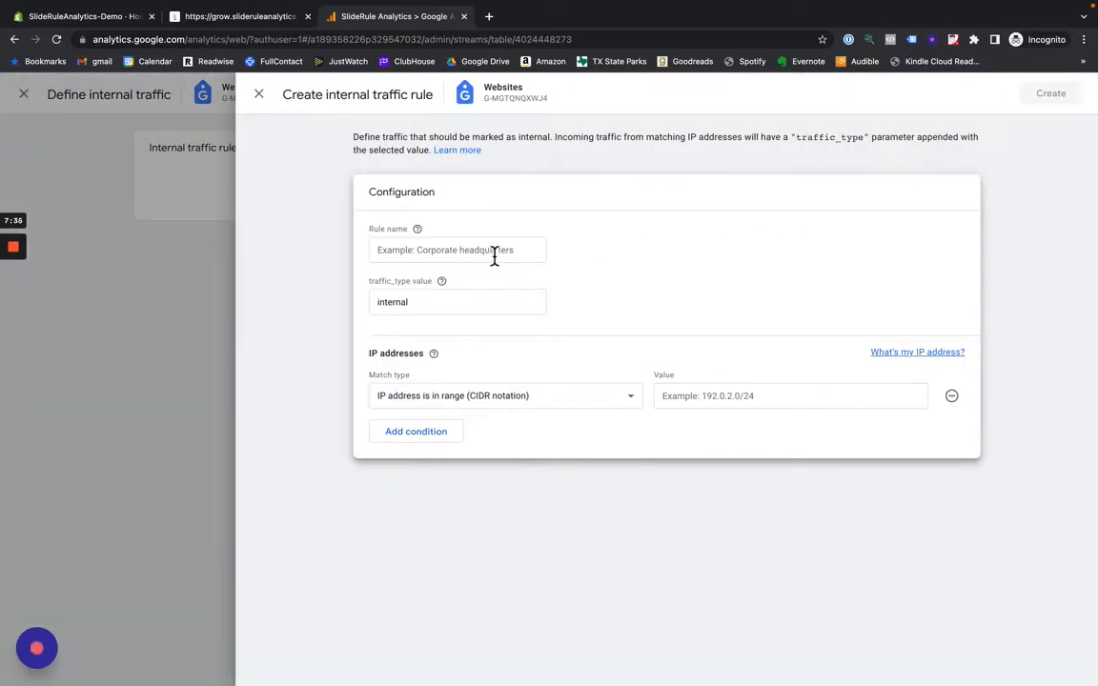
left_click(493, 252)
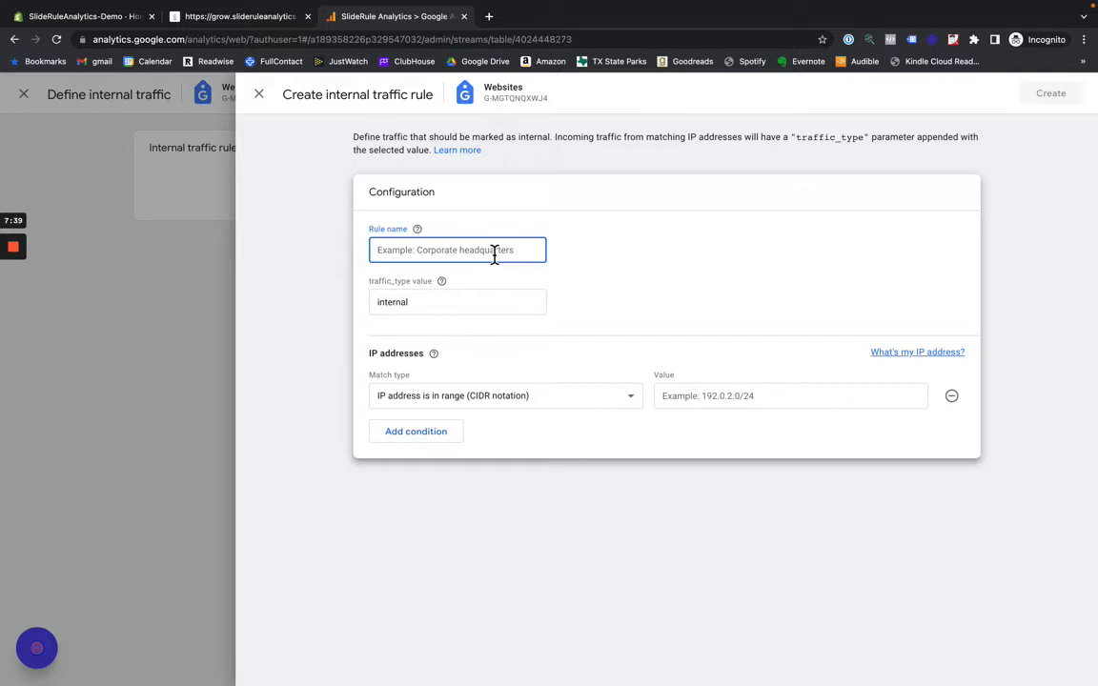
type("IP")
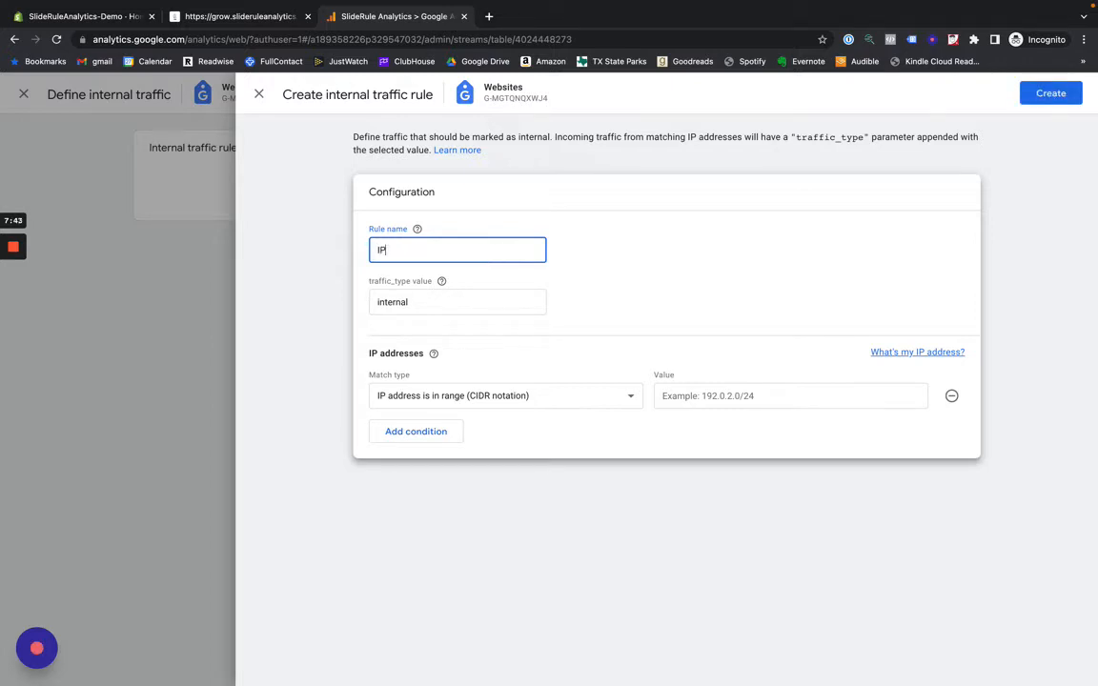
key("BackSpace")
key("BackSpace")
type("Kevin's House")
- Search Google for "what's my ip" in a new browser tab, copy the public IP address, and return to Google Analytics
left_click(488, 18)
type("w")
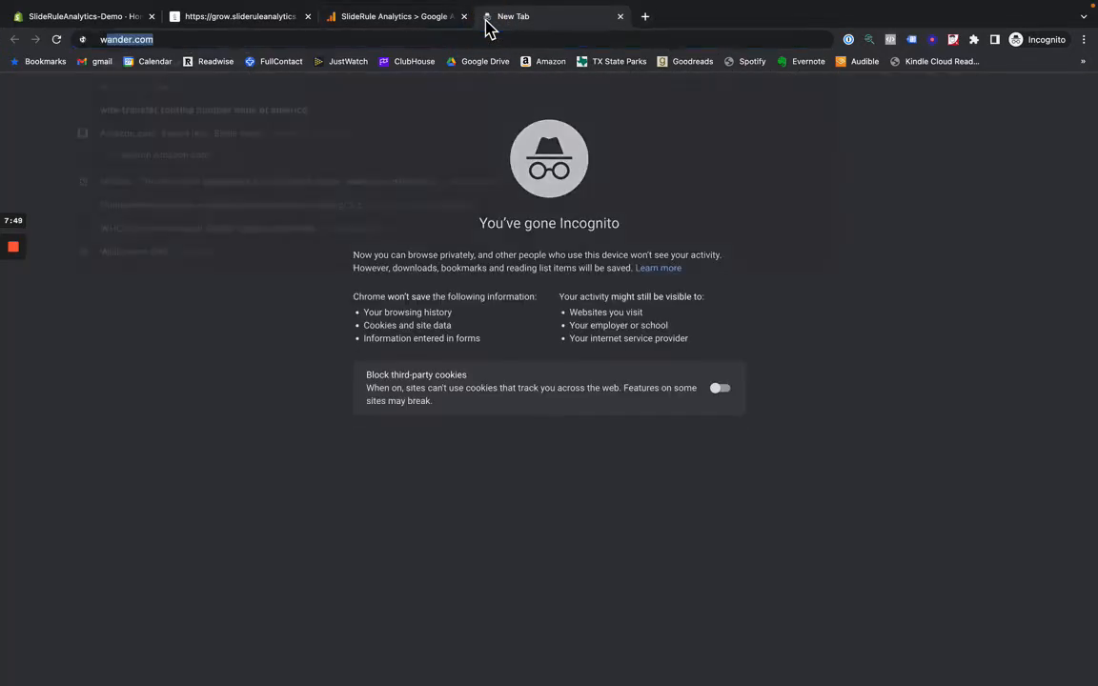
type("hat's my ip")
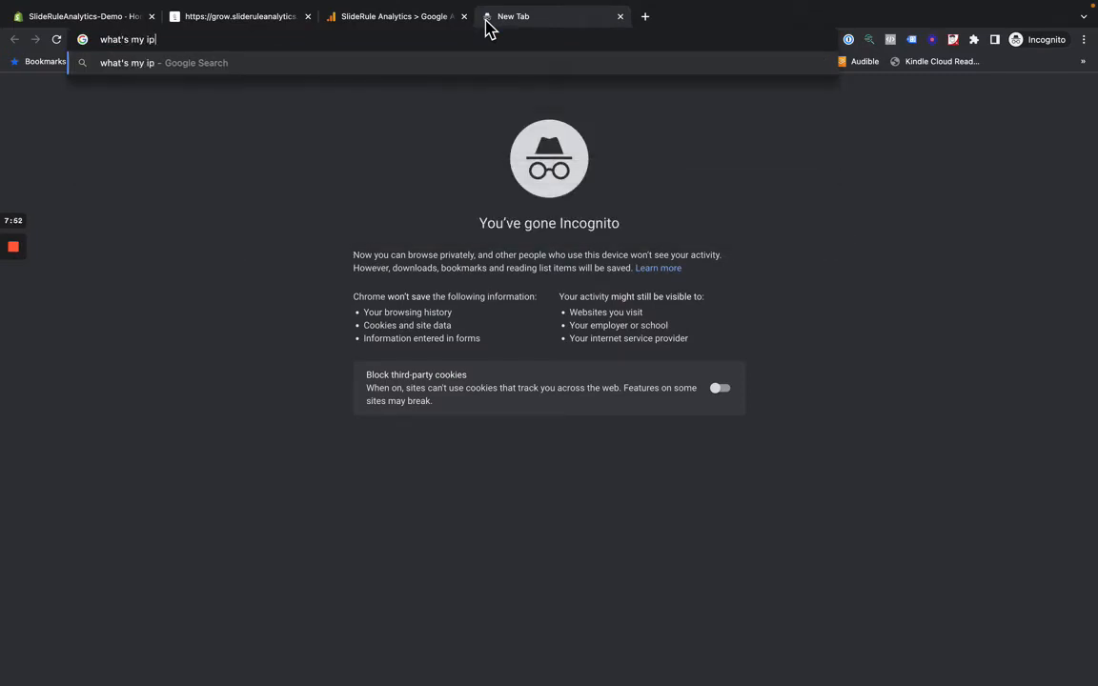
key("Return")
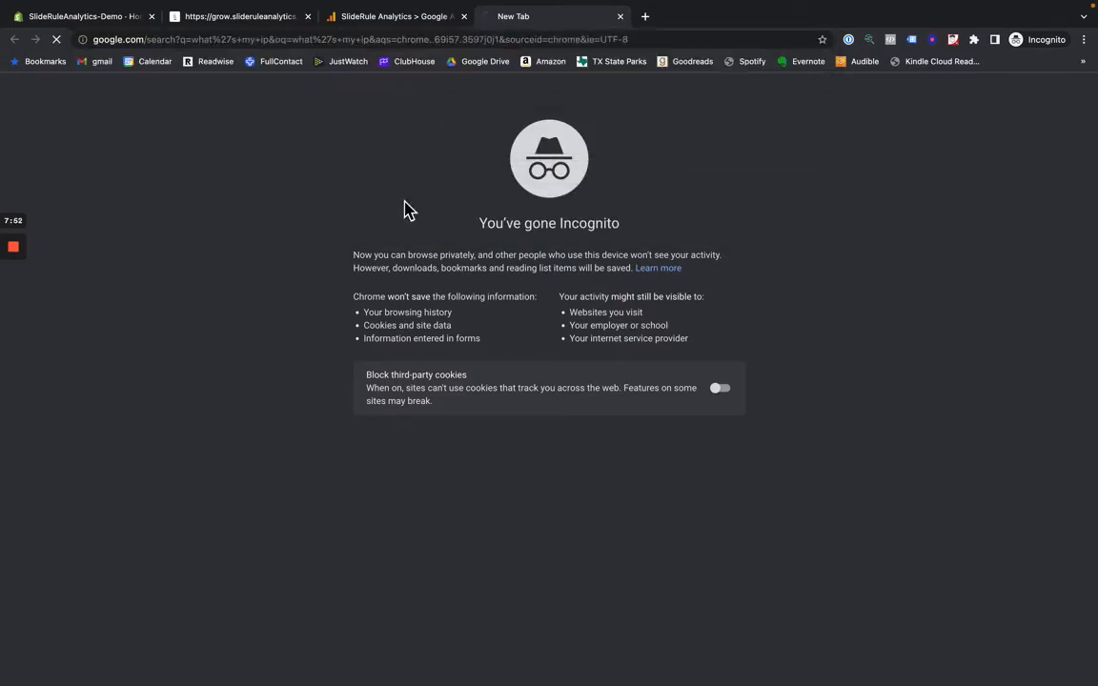
left_click_drag(205, 249, 127, 249)
key("ctrl+c")
left_click(439, 26)
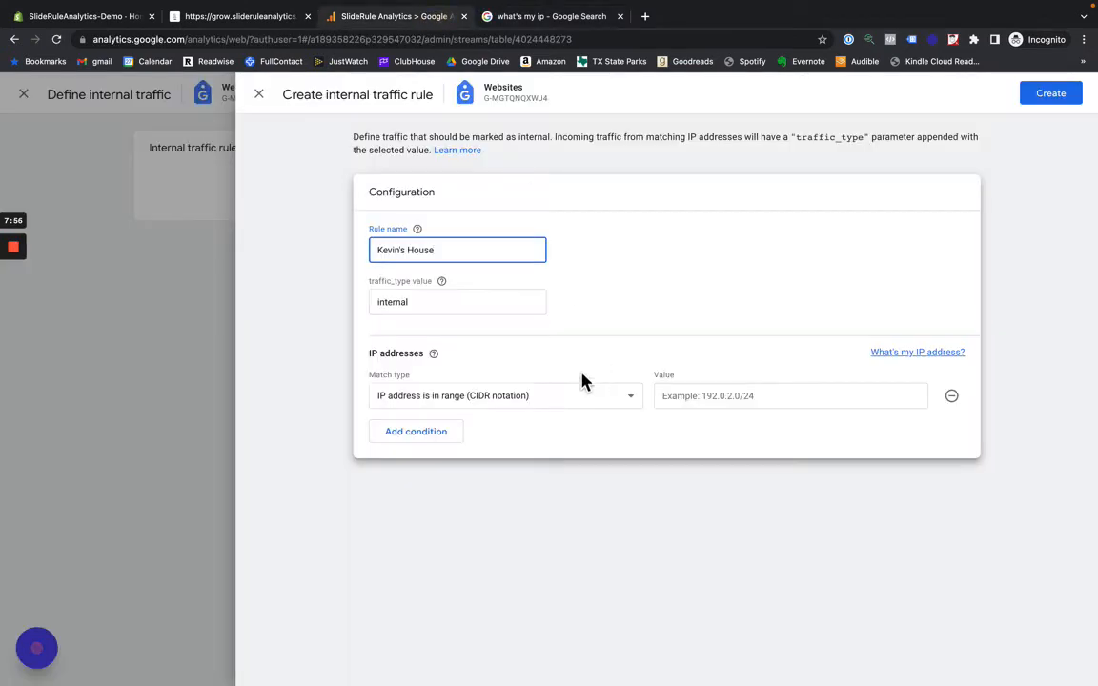
- Set the rule's match type to IP address equals, paste the copied IP address as its value, and create the rule
left_click(502, 396)
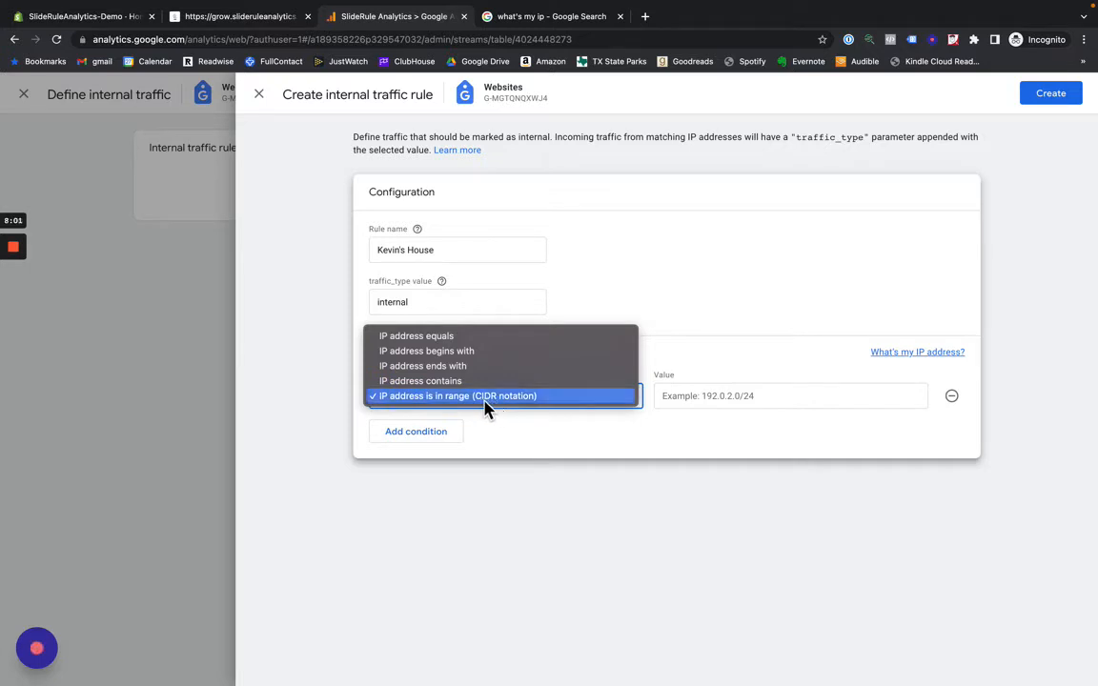
left_click(448, 337)
left_click(712, 396)
key("ctrl+v")
left_click(1051, 95)
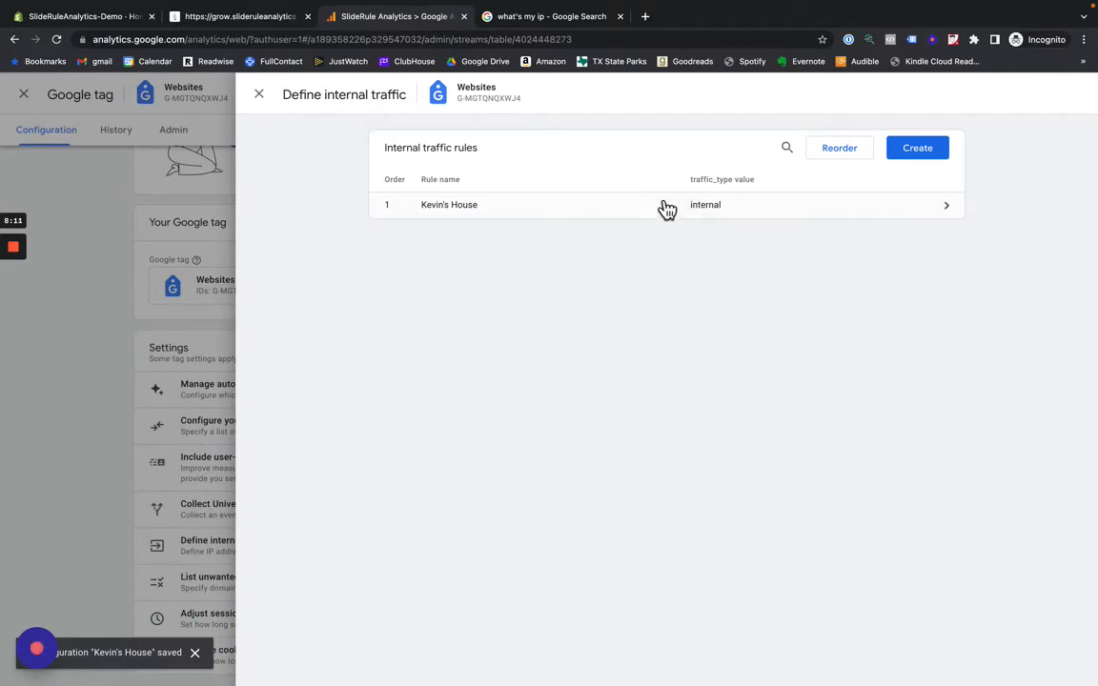
- Review the new internal traffic rule, reopen it for editing, and add a second IP address condition
left_click(656, 206)
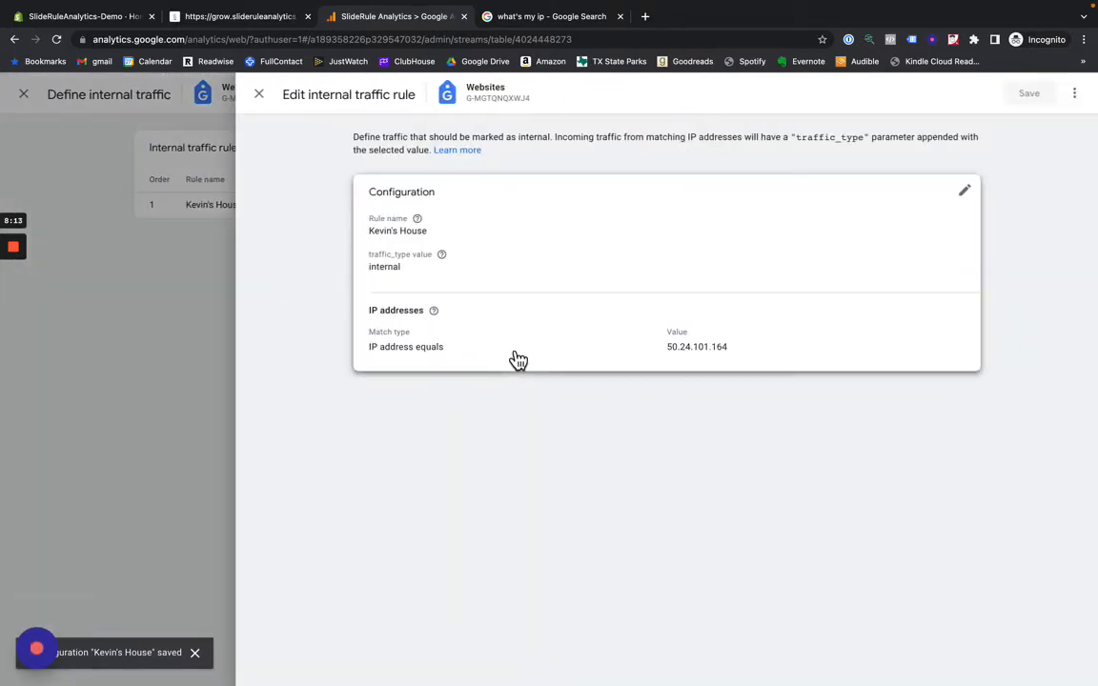
left_click(164, 346)
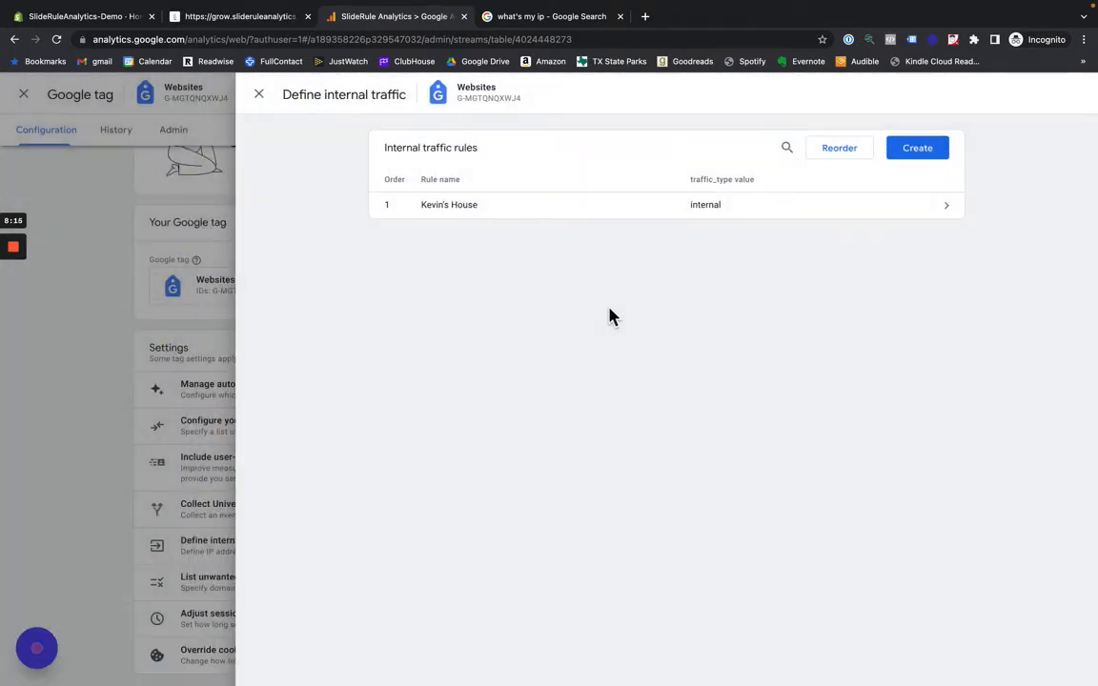
left_click(917, 215)
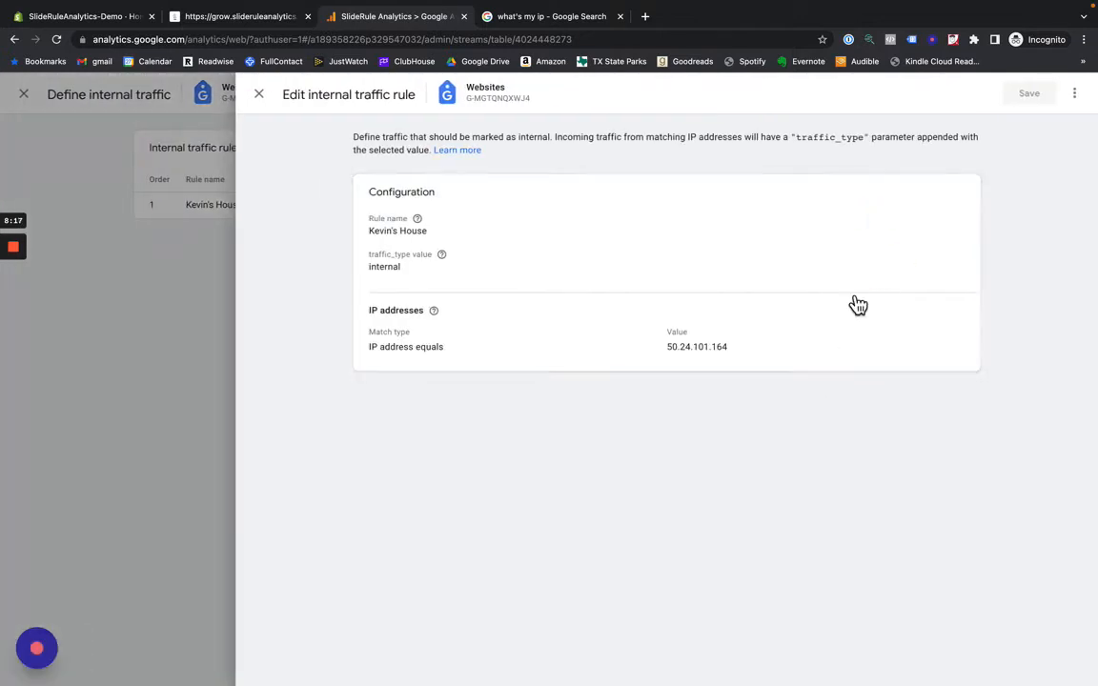
left_click(960, 196)
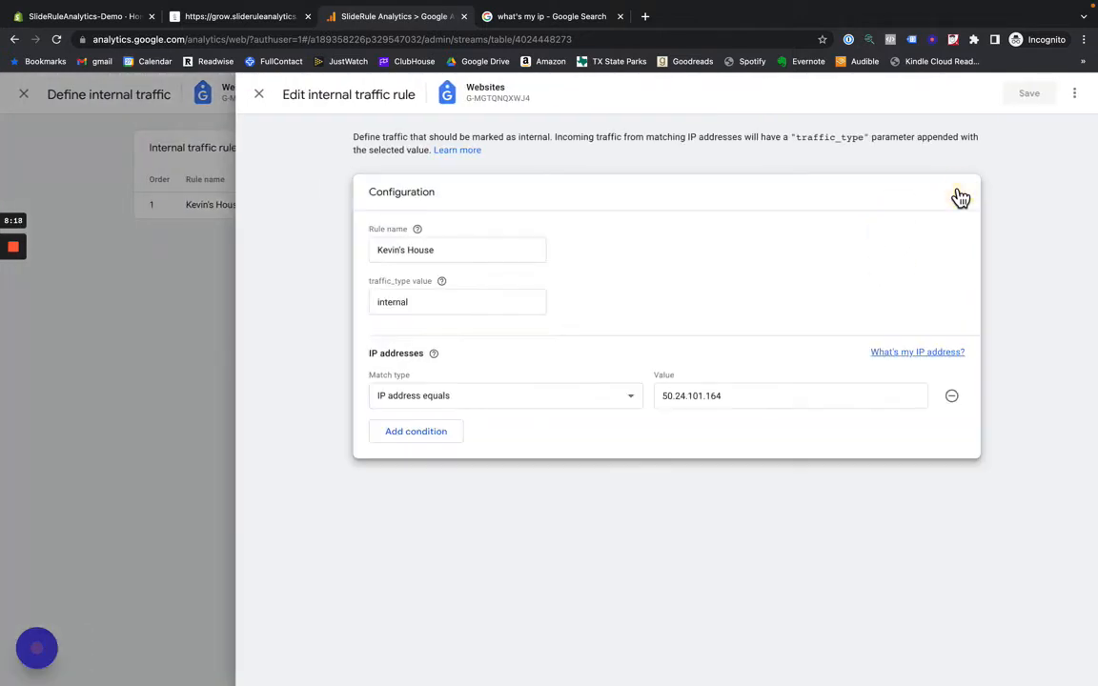
left_click(431, 434)
left_click(543, 428)
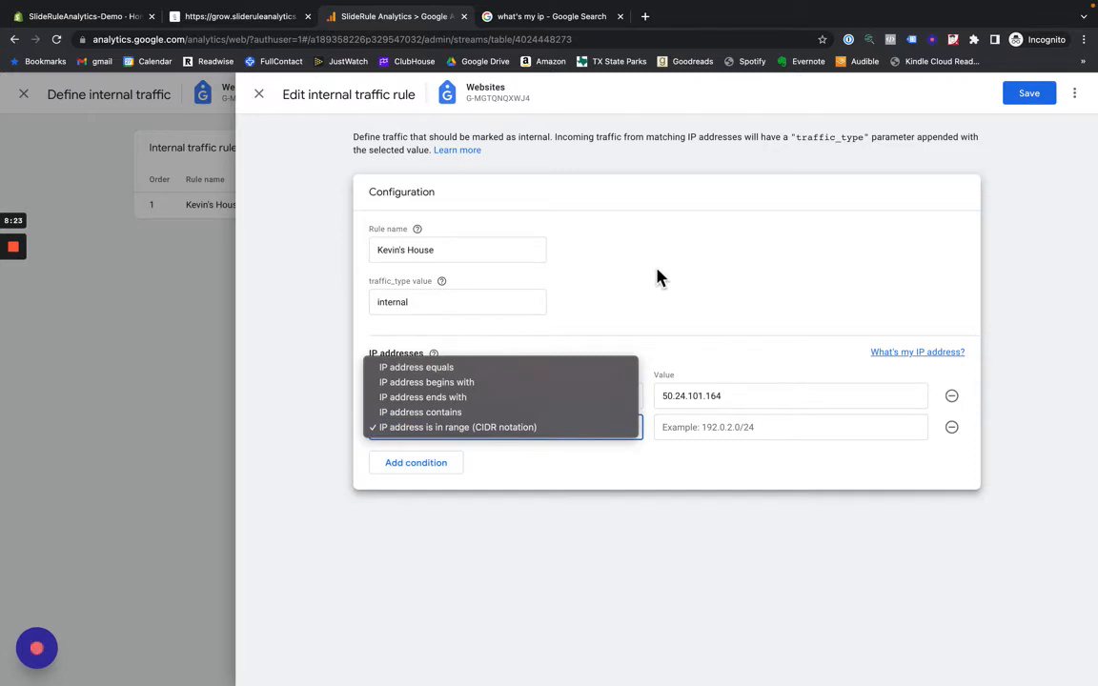
- Change the internal traffic rule's name to "Internal IPs"
left_click(454, 277)
left_click_drag(443, 250, 353, 241)
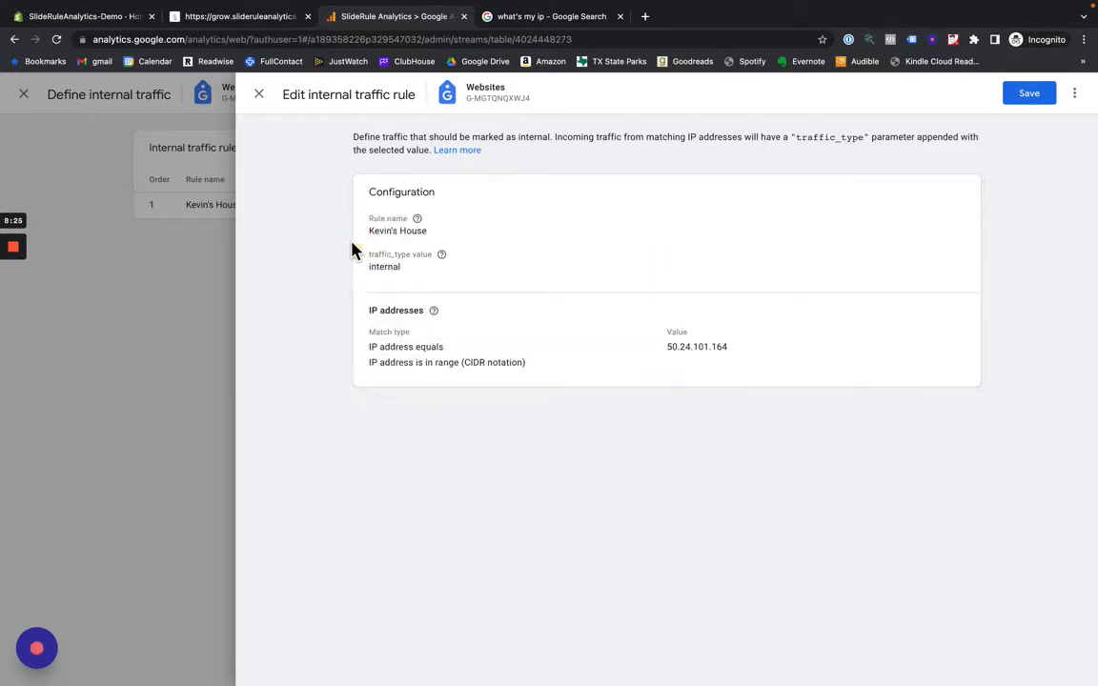
left_click(461, 246)
left_click_drag(444, 248, 382, 247)
key("BackSpace")
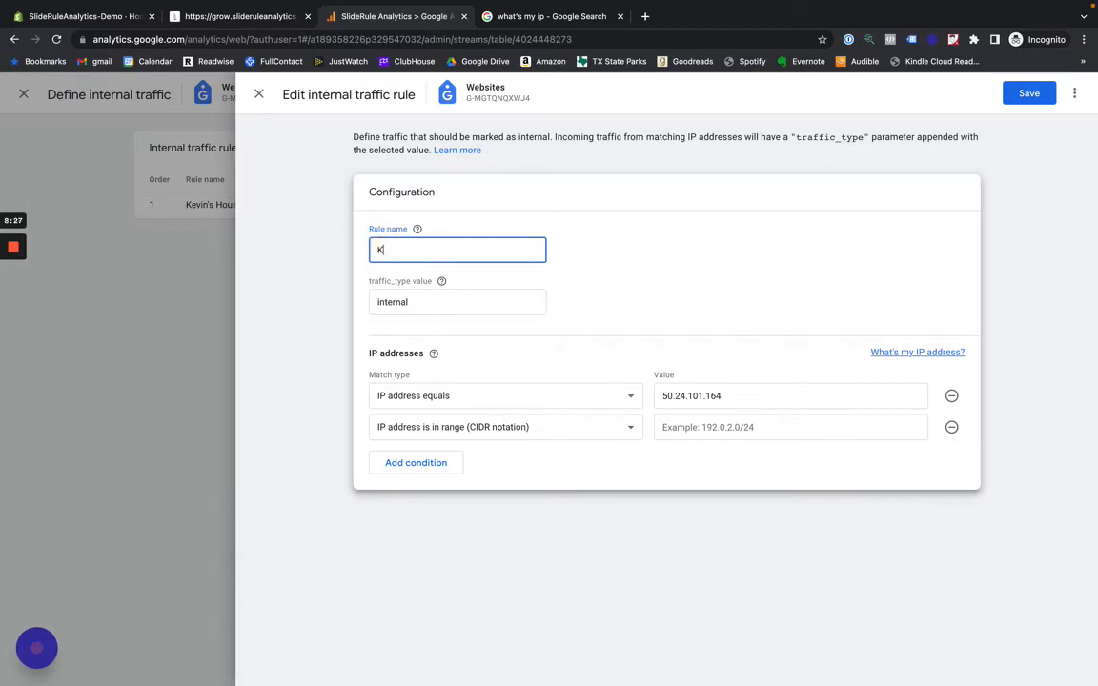
type("Internal Ip")
key("BackSpace")
type("OP")
key("BackSpace")
key("BackSpace")
type("Ps")
- Try a third IP condition and IP address equals for the second, remove both extra conditions, and leave the rule
left_click(400, 463)
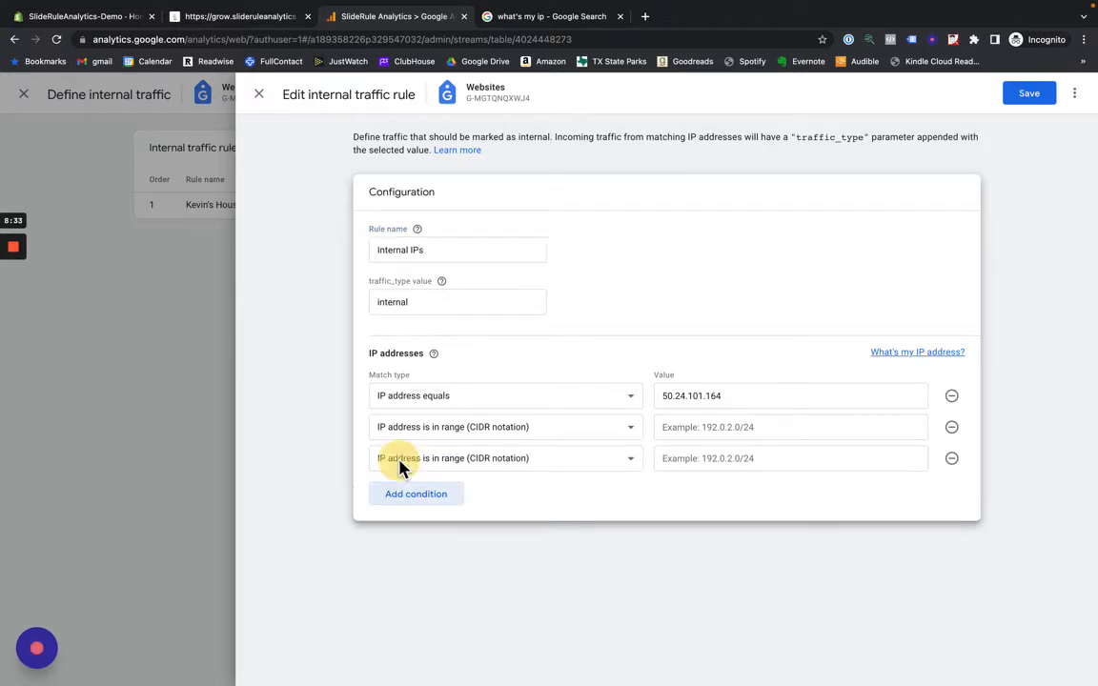
left_click(610, 430)
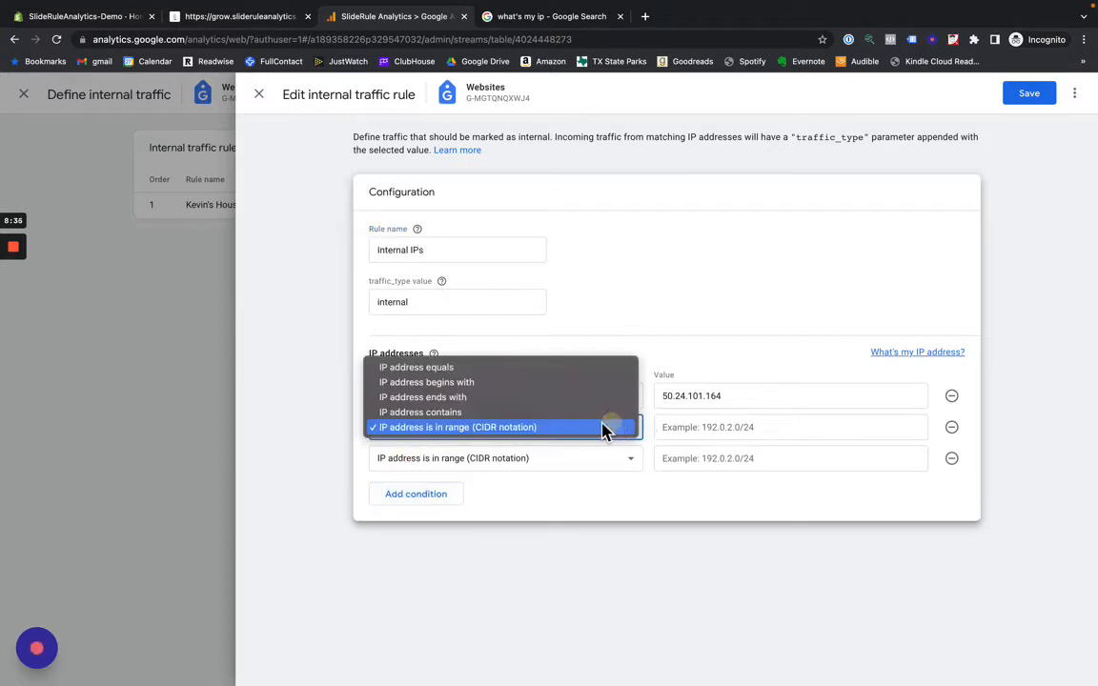
left_click(525, 372)
left_click(760, 428)
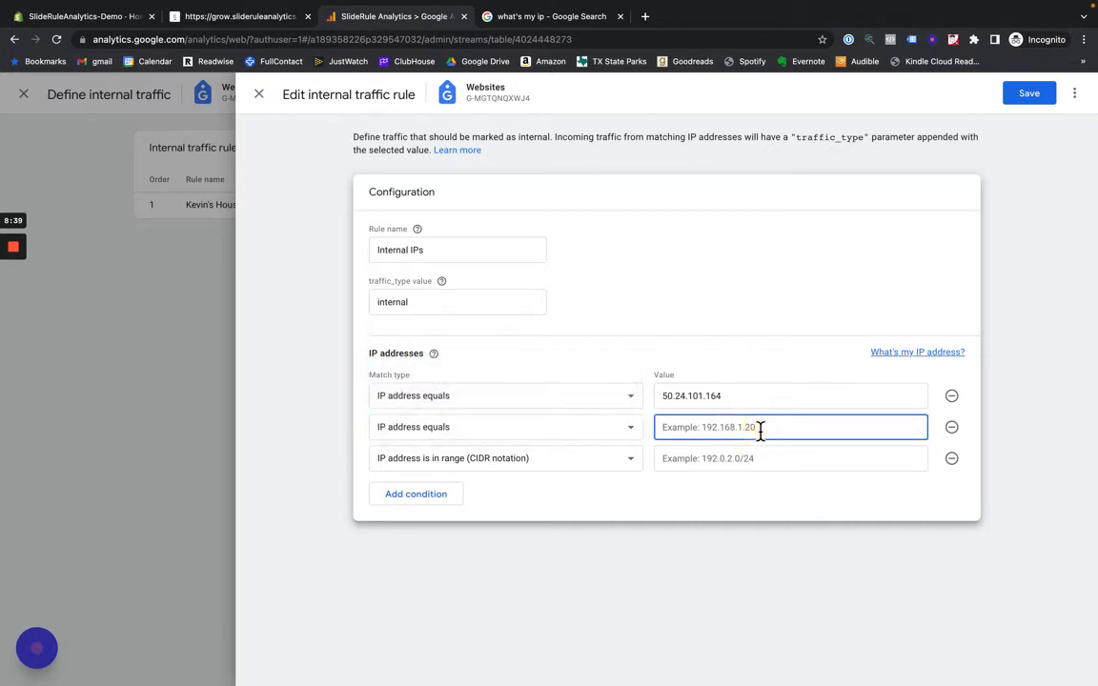
left_click(952, 429)
left_click(952, 429)
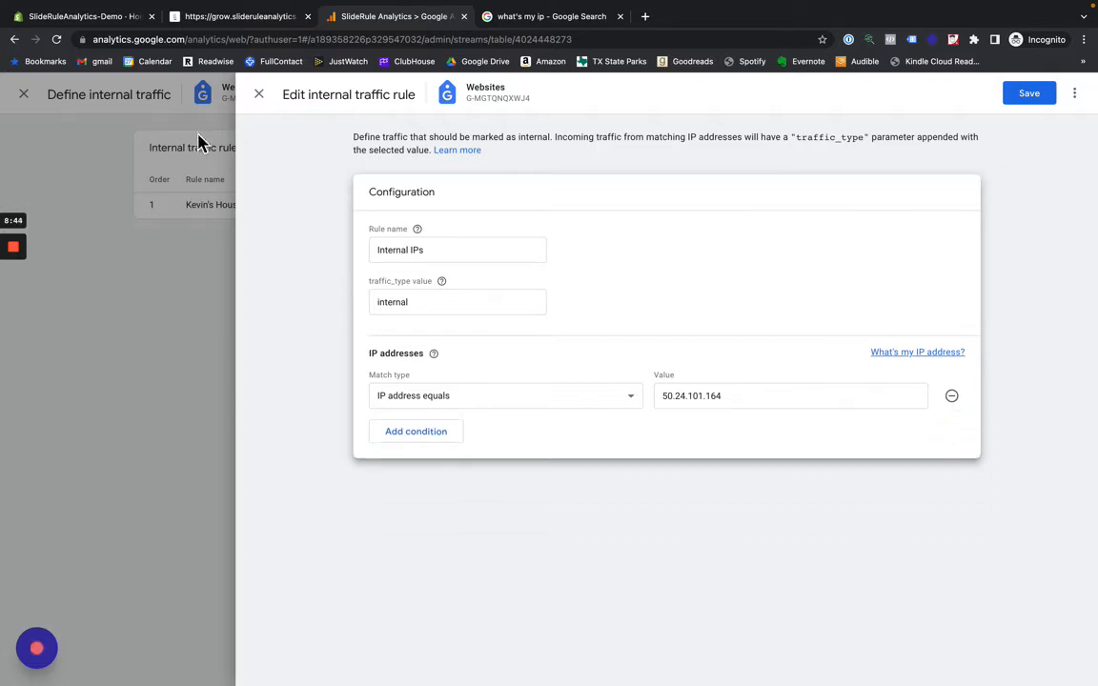
left_click(259, 94)
left_click(664, 246)
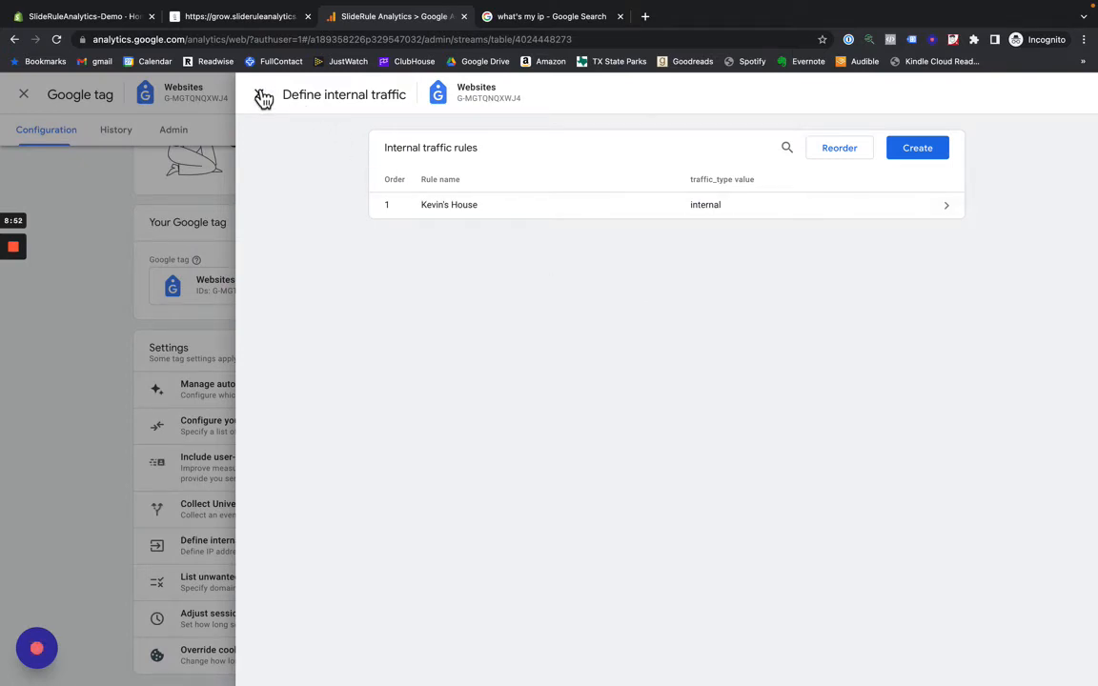
- Leave the Google tag settings and the Websites stream, and show the property's data filters
left_click(260, 96)
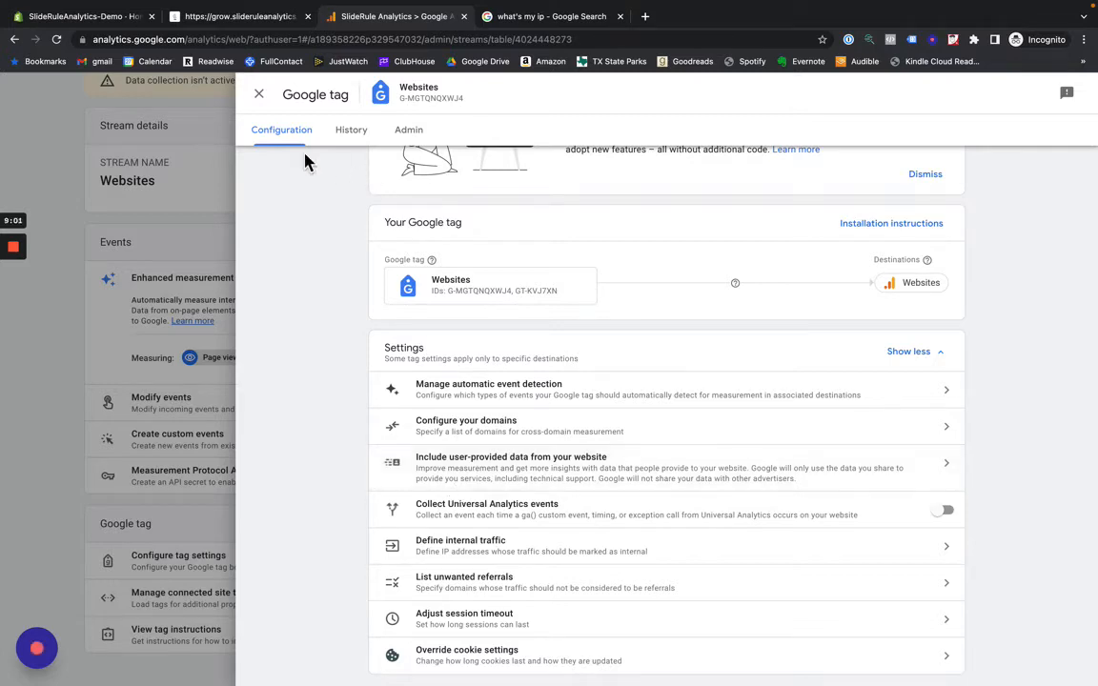
left_click(260, 98)
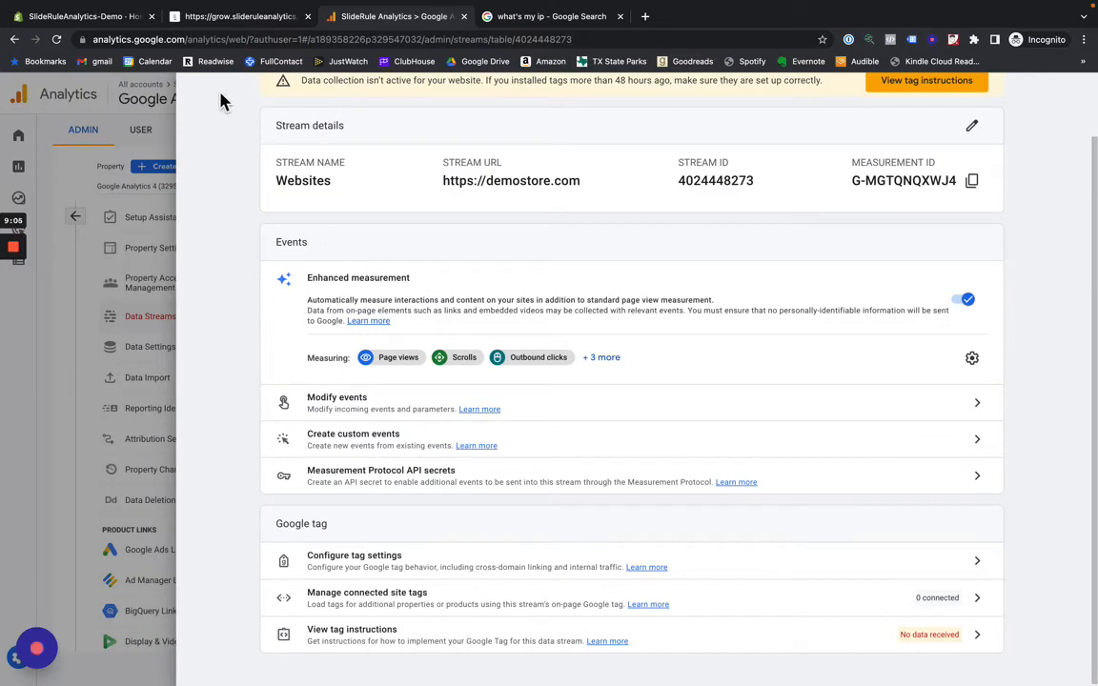
left_click(148, 229)
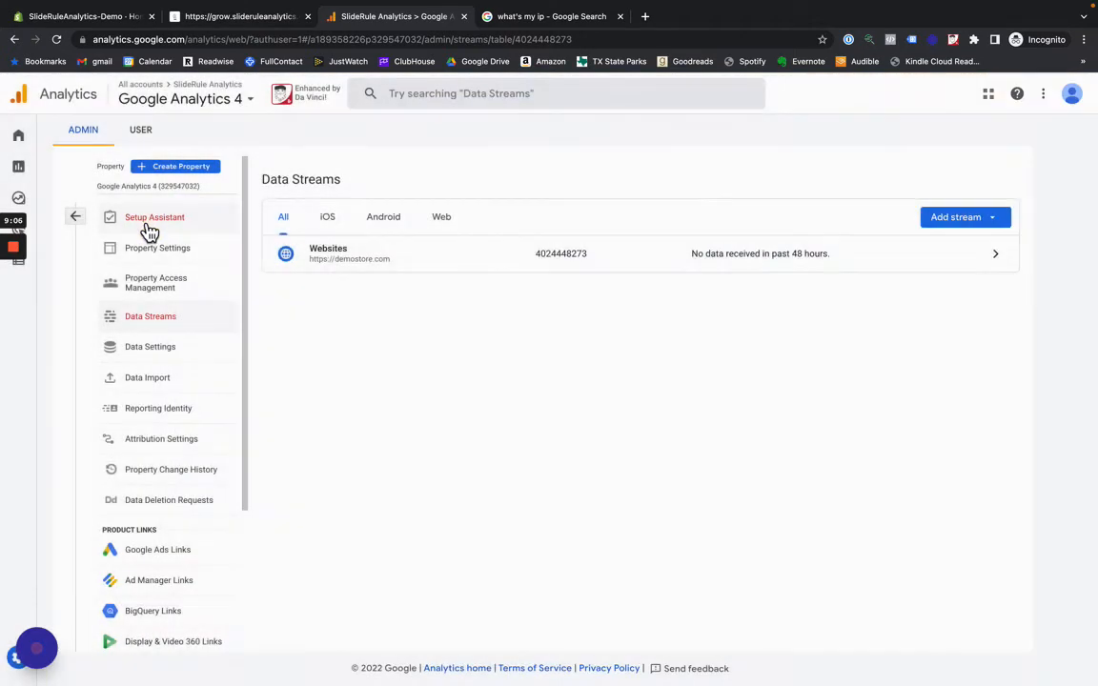
left_click(177, 350)
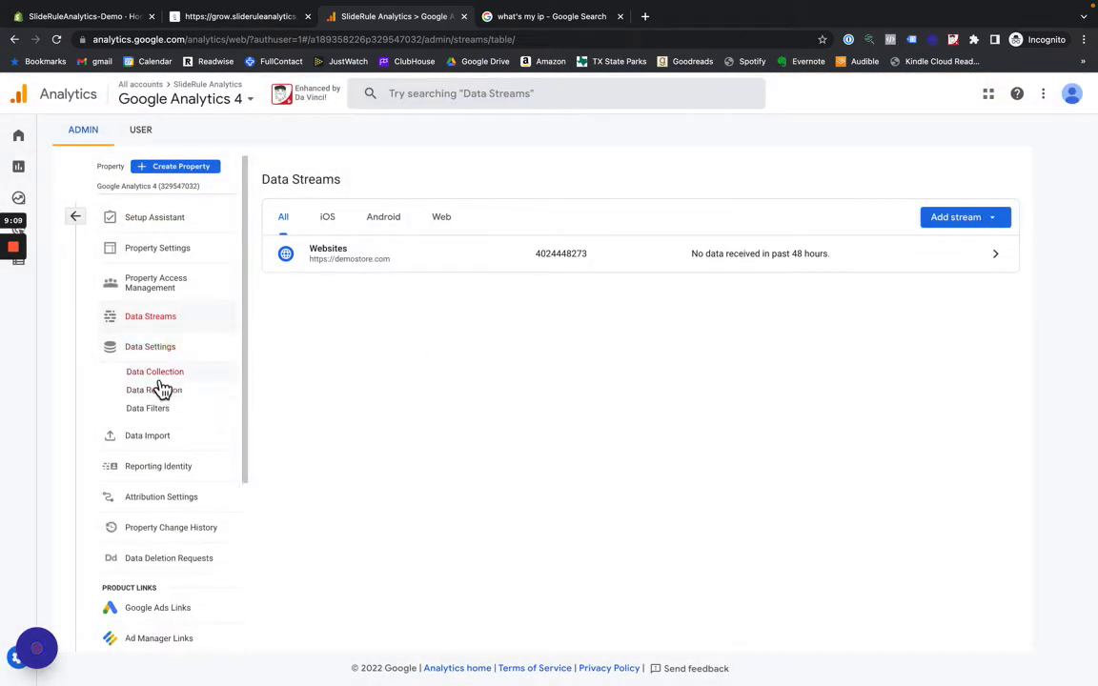
left_click(153, 408)
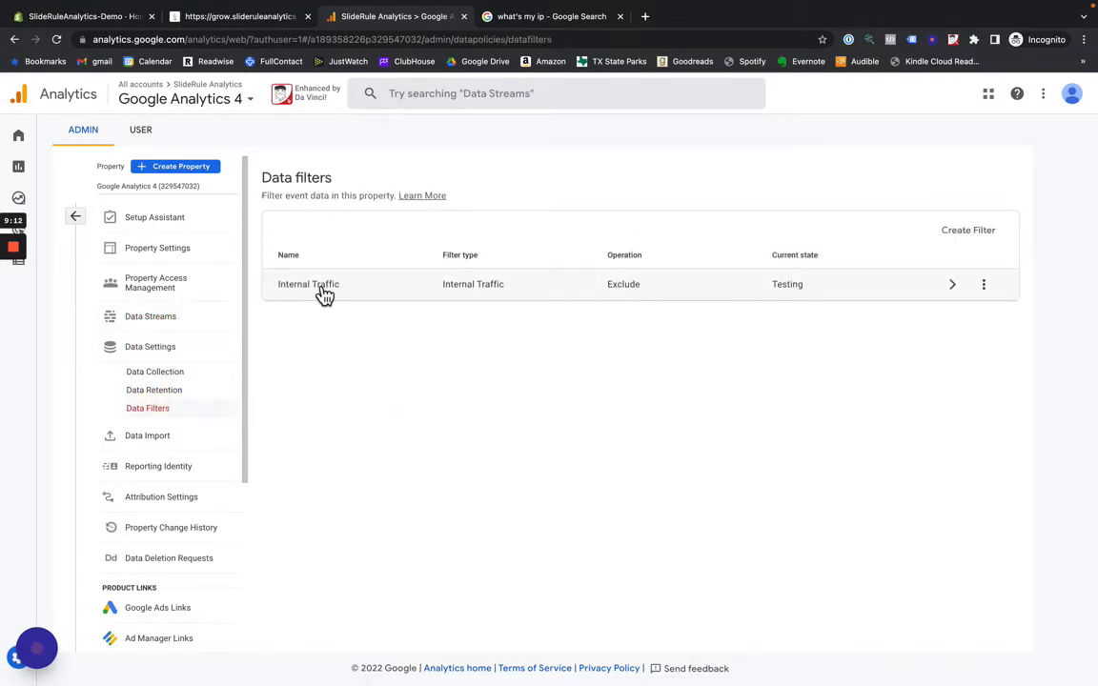
- Set the Internal Traffic data filter's state to Active, save it, and confirm the activation
left_click(410, 292)
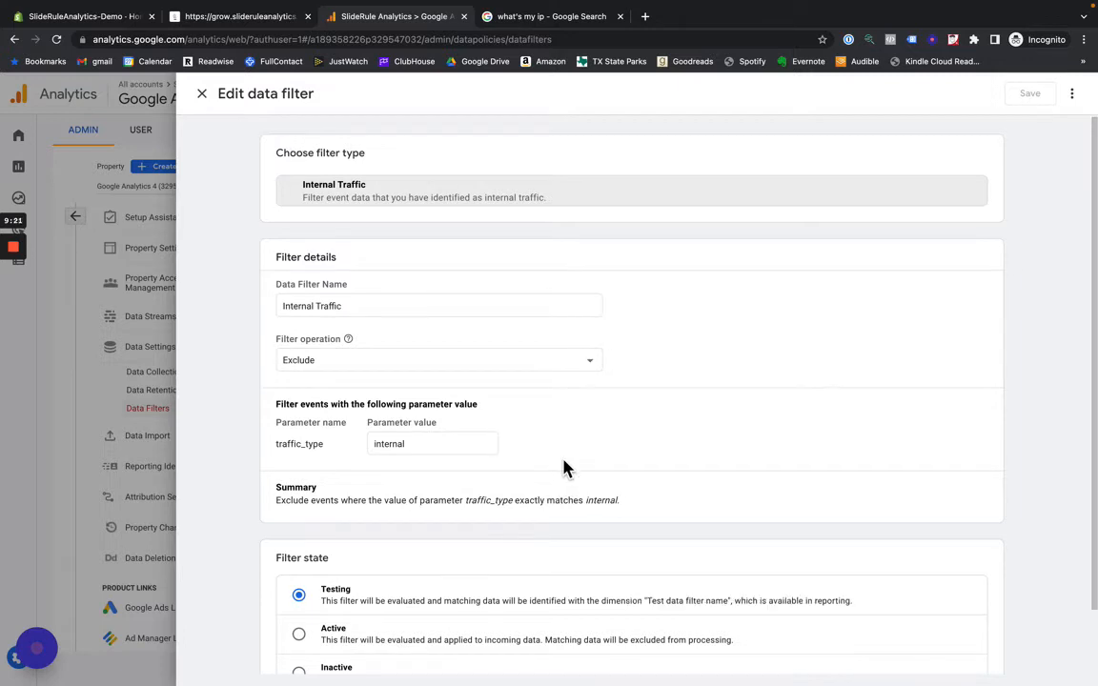
scroll(562, 463, "down", 1)
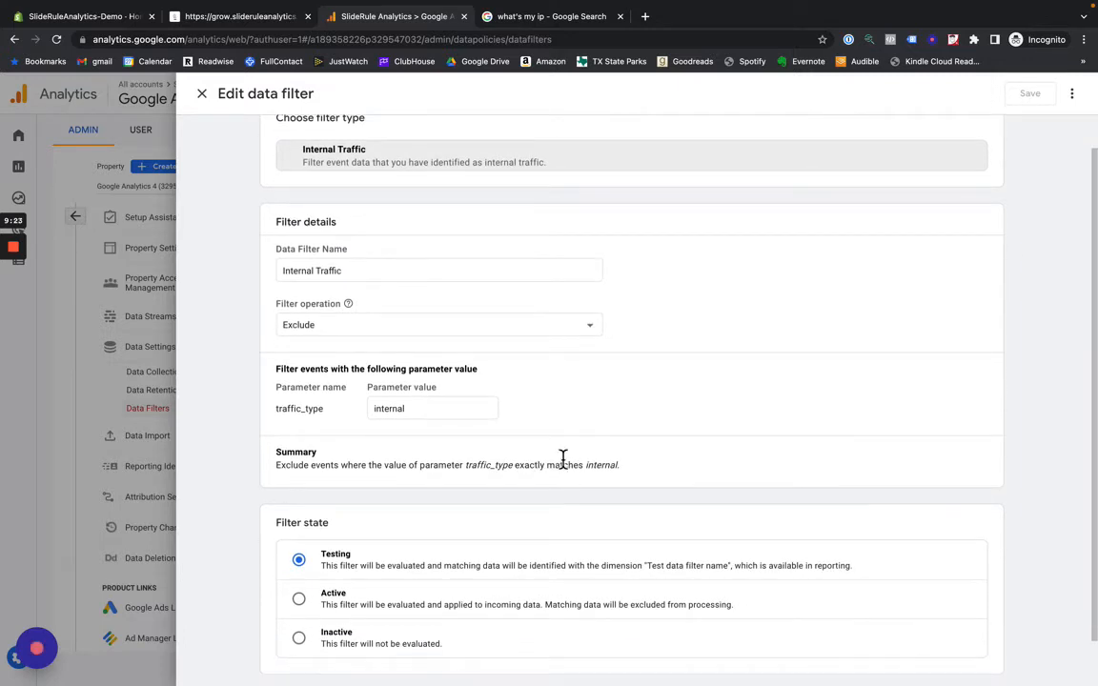
scroll(434, 307, "up", 1)
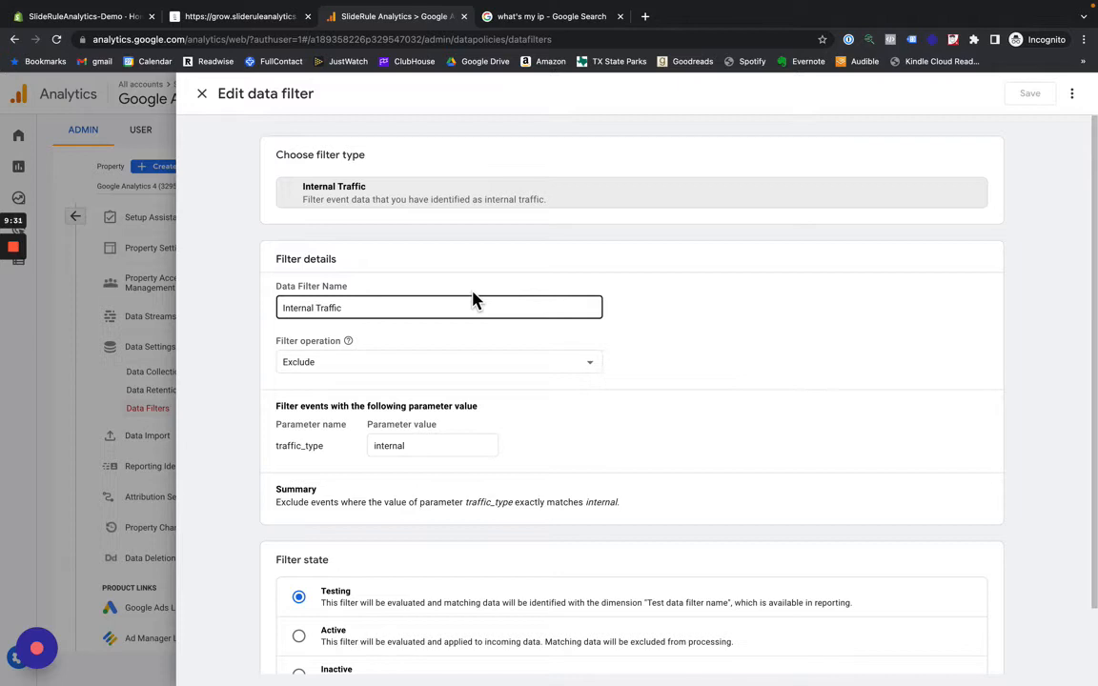
scroll(438, 381, "down", 2)
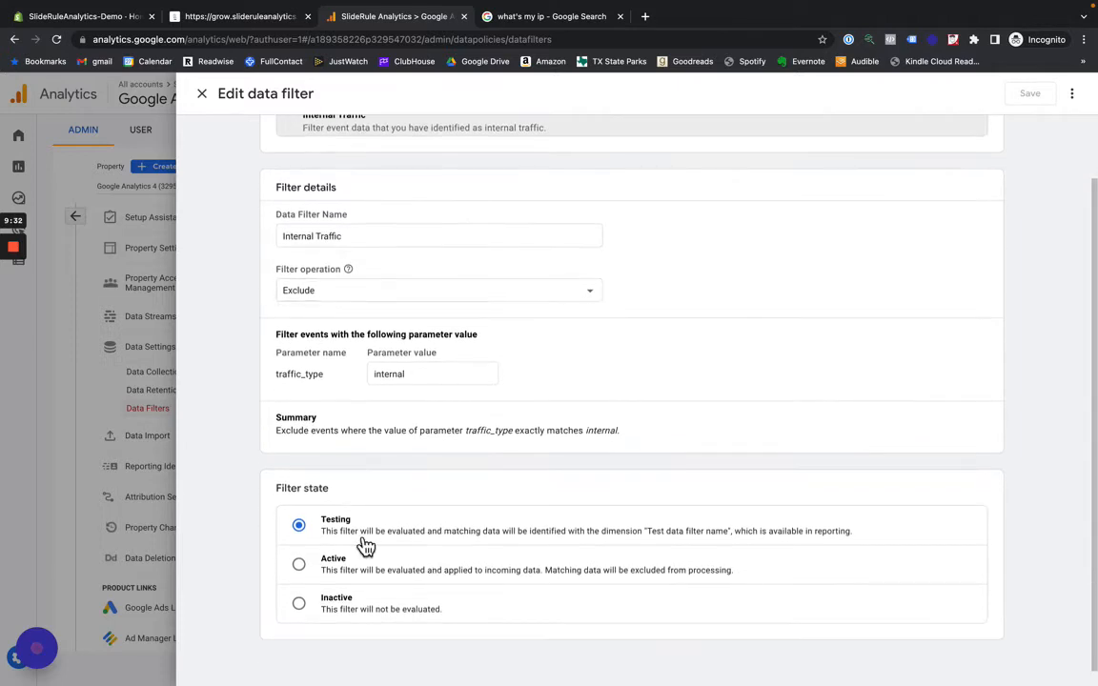
left_click(299, 567)
scroll(905, 257, "up", 2)
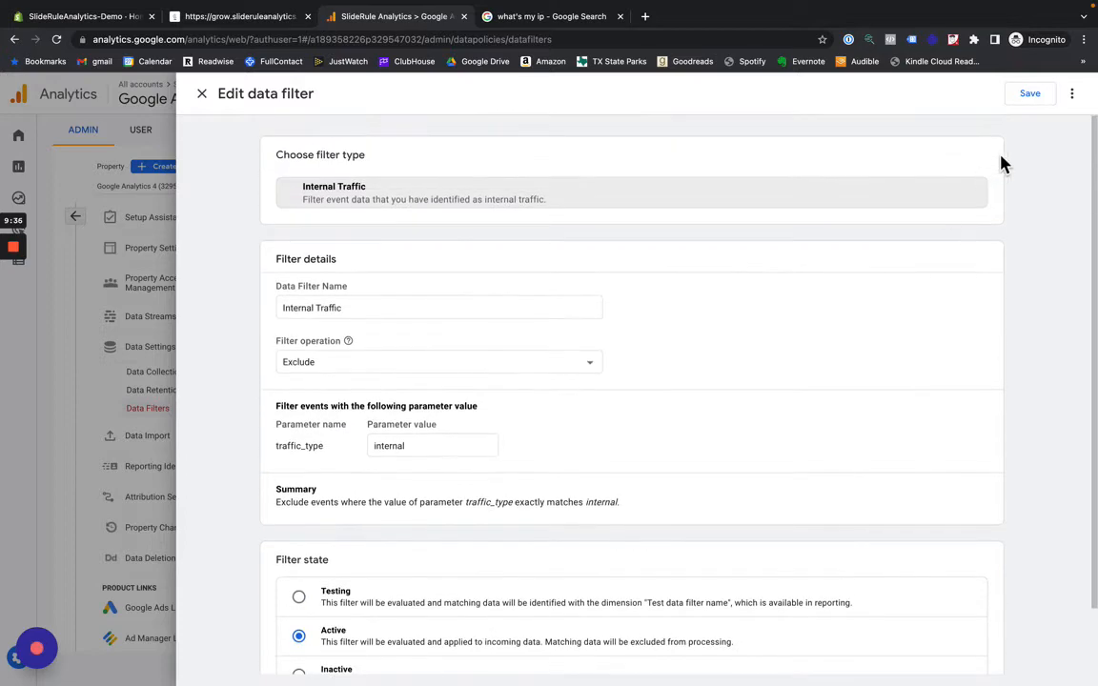
left_click(1030, 94)
left_click(701, 429)
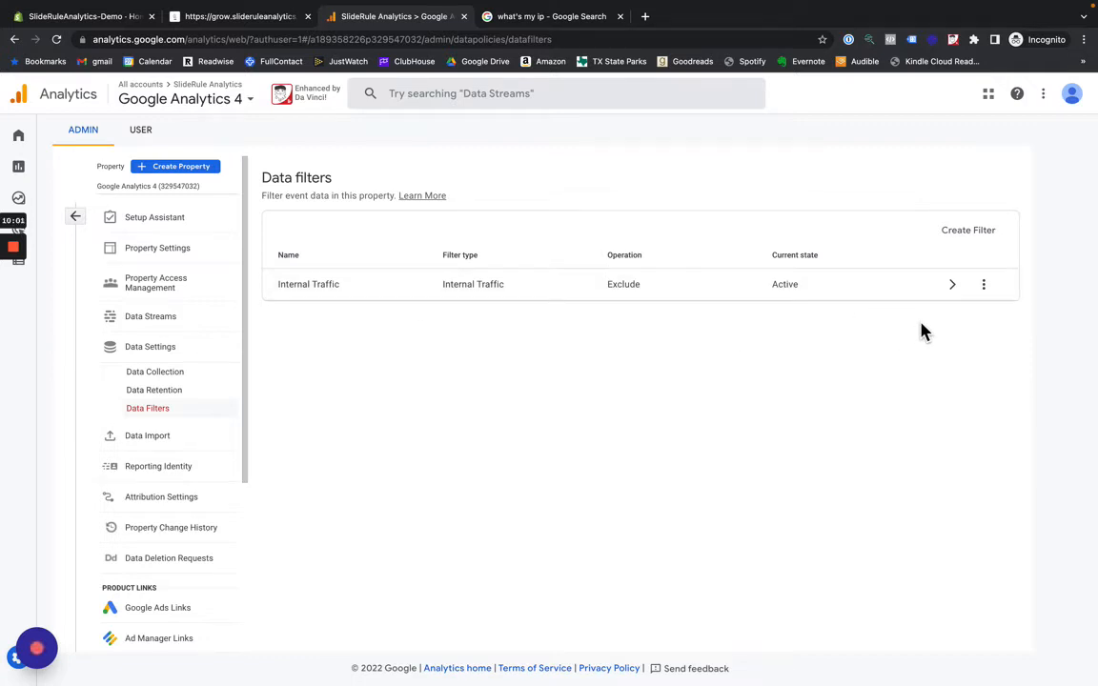
- Create an active data filter of type Developer Traffic named "Developer Traffic" with the Exclude operation, and confirm its activation
left_click(968, 232)
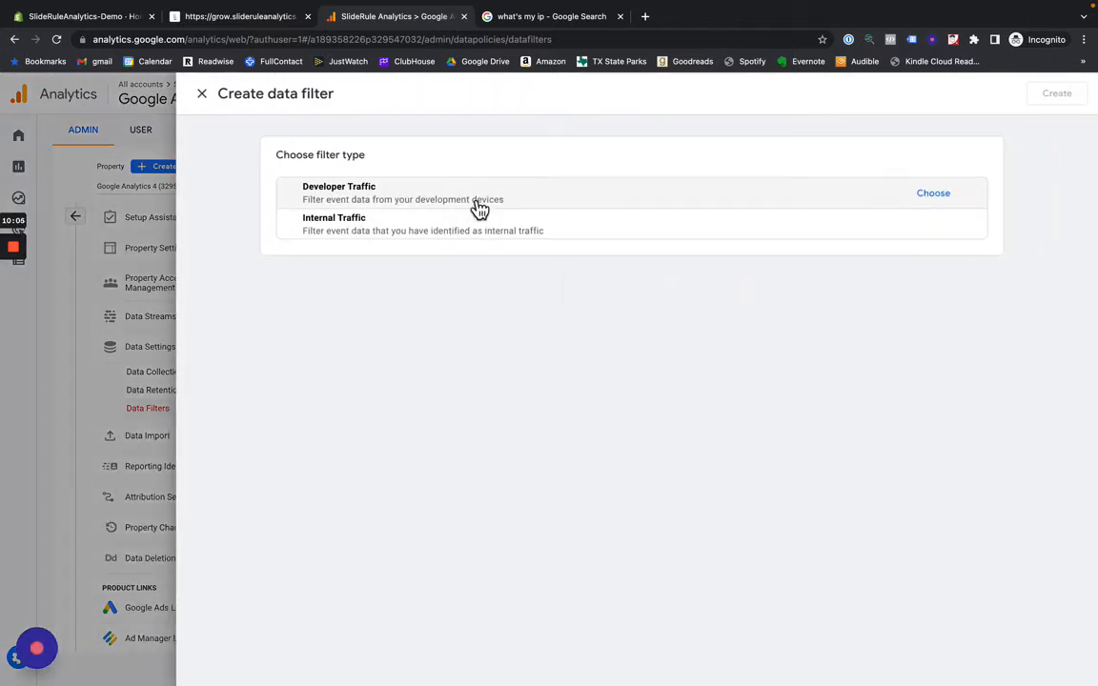
left_click(479, 208)
left_click(352, 304)
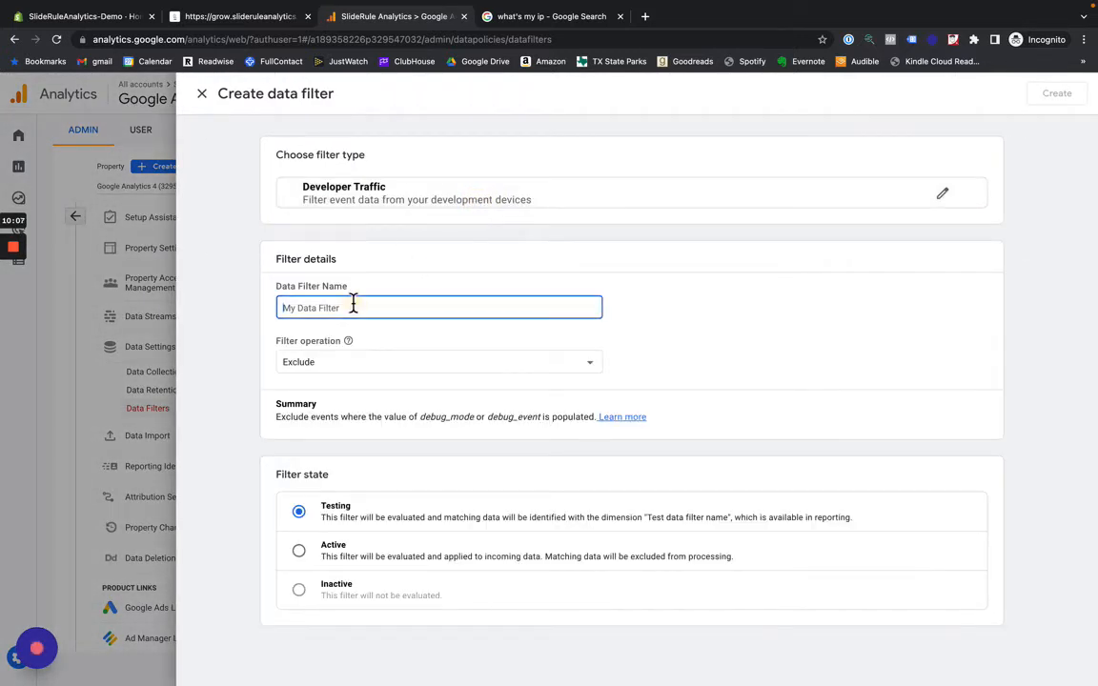
type("Developer T")
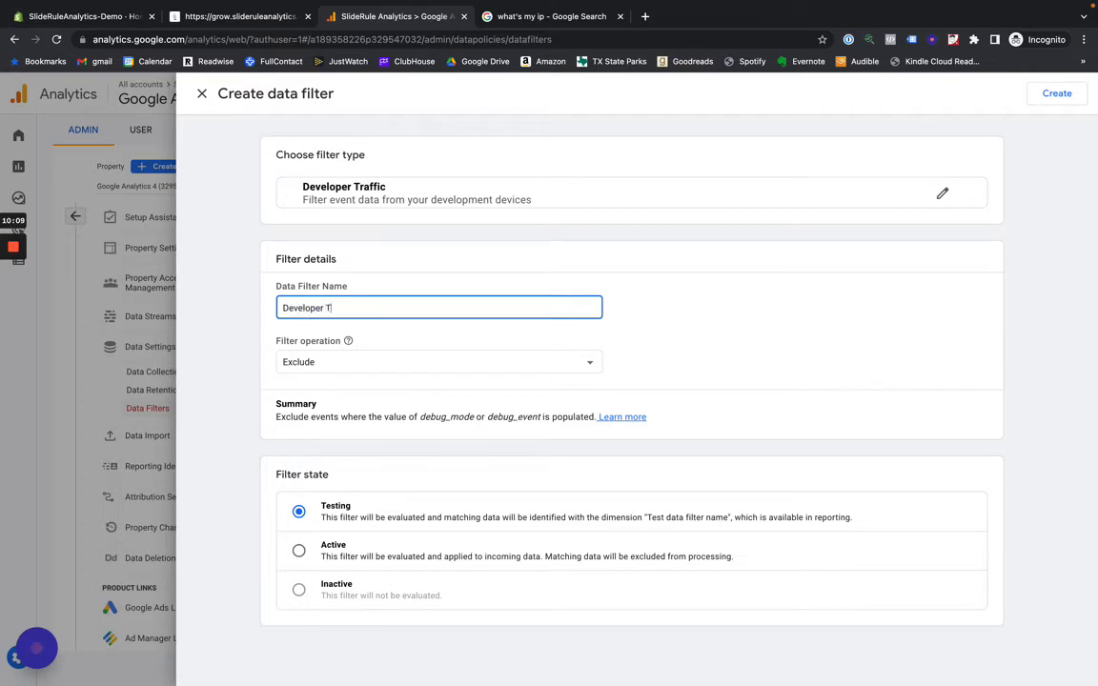
type("raffic")
left_click(305, 555)
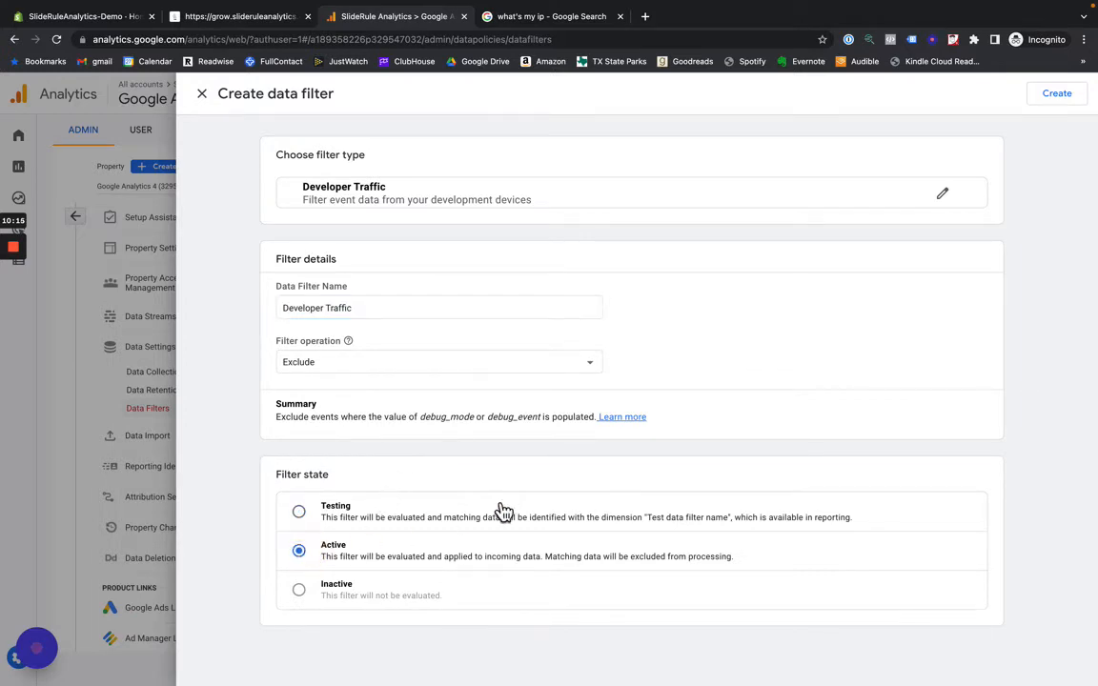
left_click(1076, 99)
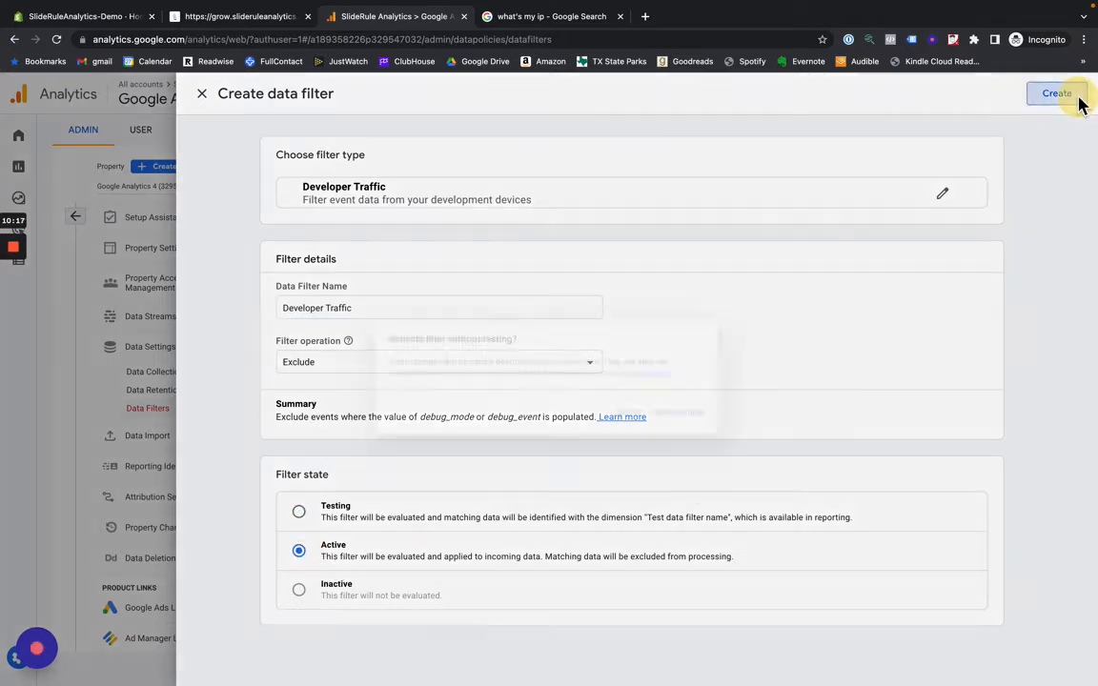
left_click(701, 419)
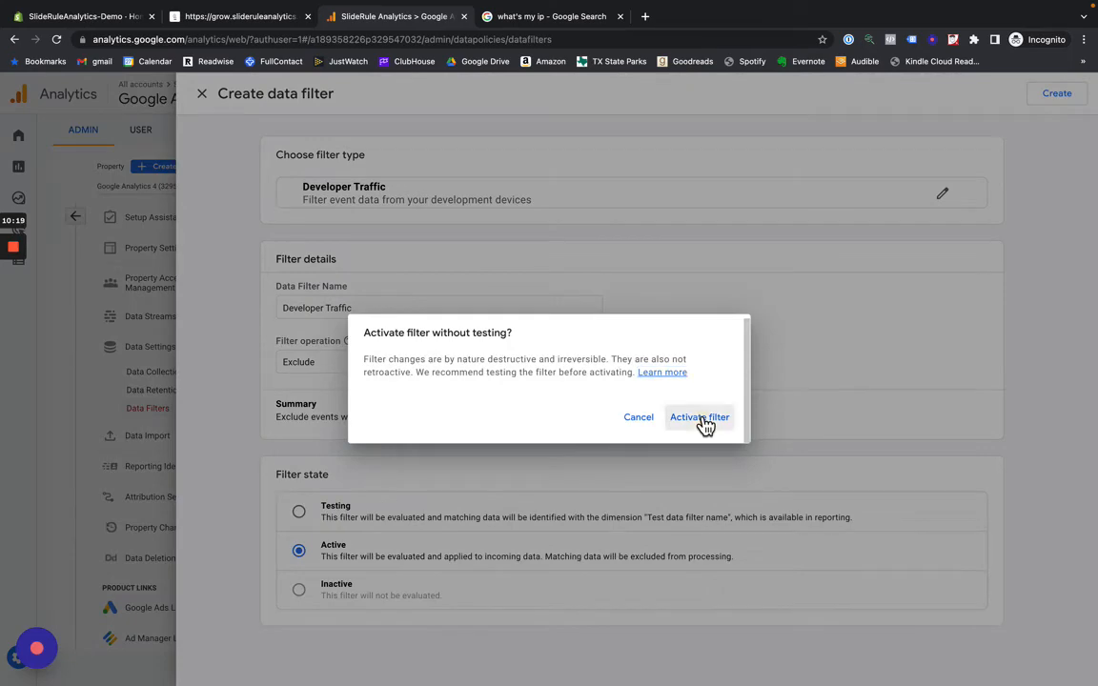
left_click(201, 93)
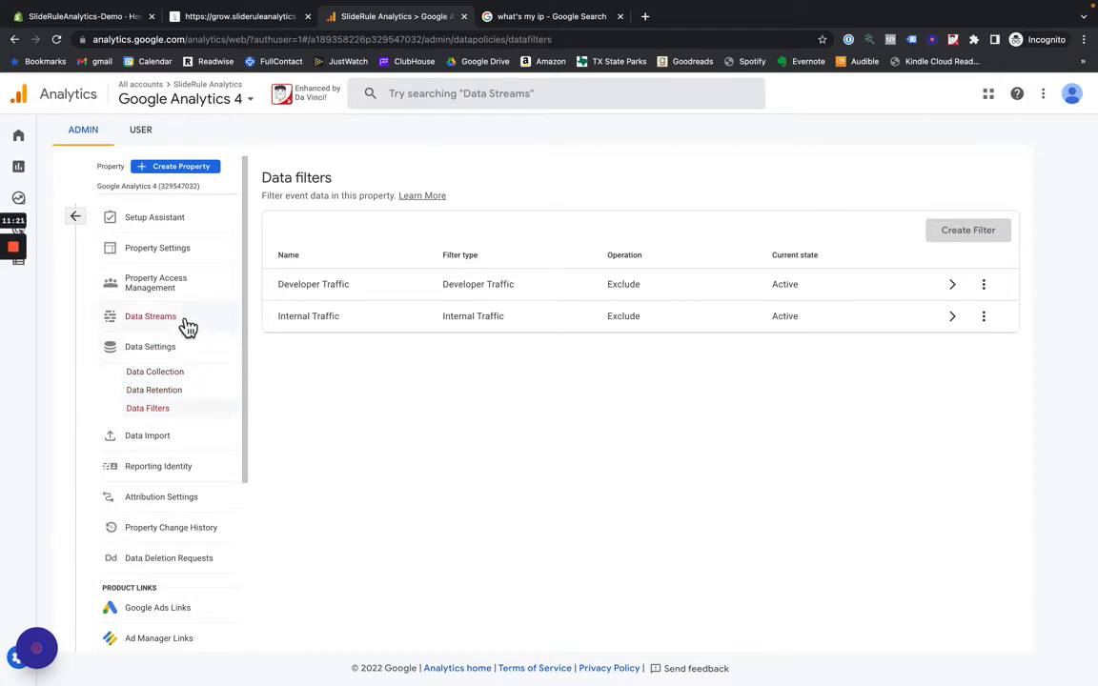
- Open the domain configuration in the Google tag settings of the Websites data stream
left_click(152, 316)
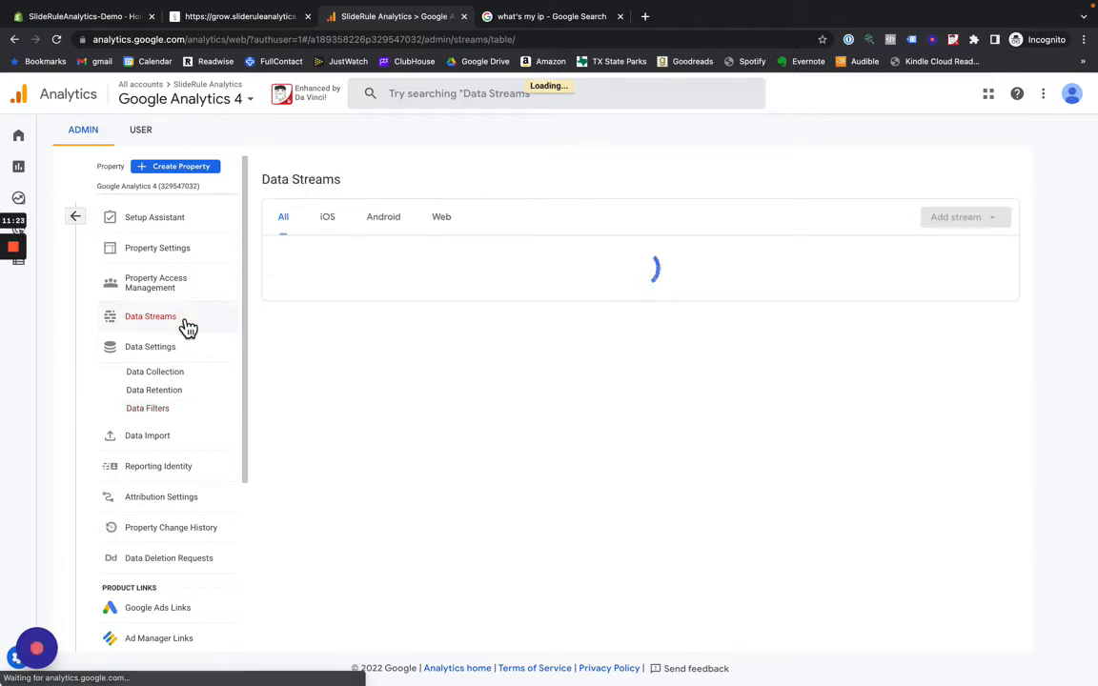
left_click(429, 263)
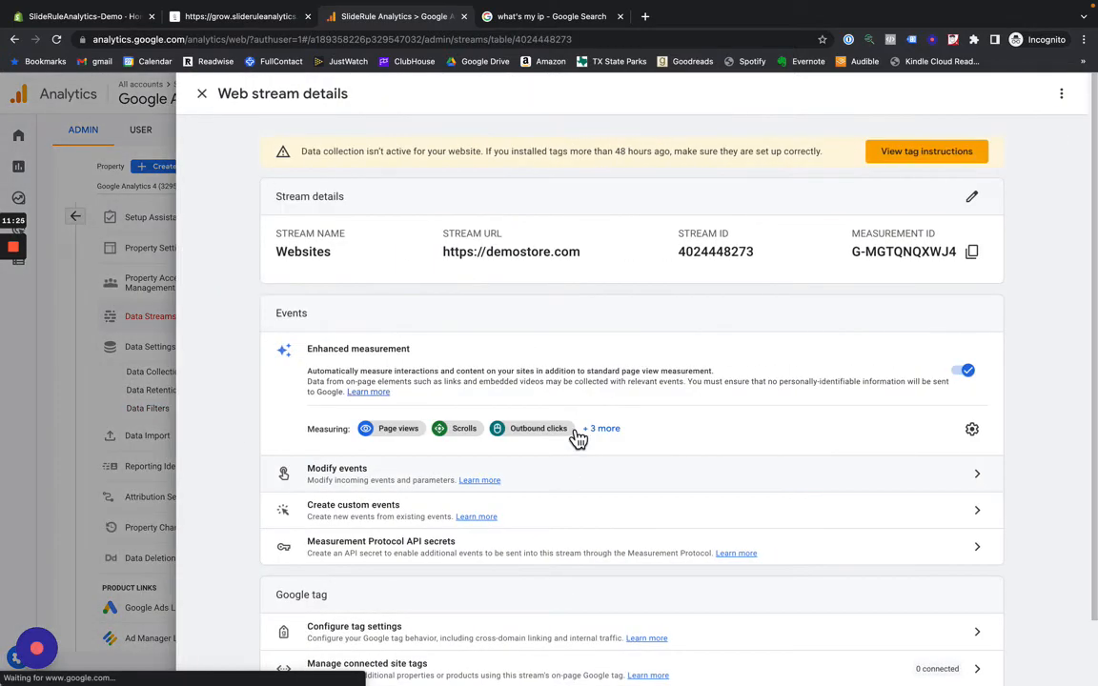
scroll(577, 437, "down", 2)
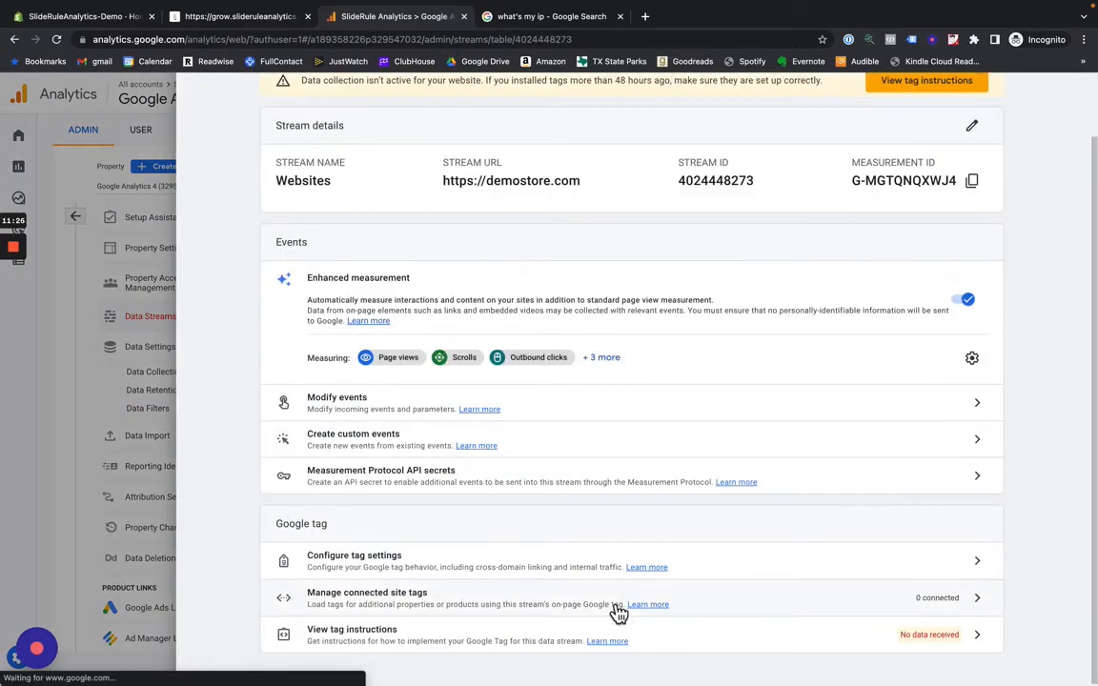
left_click(516, 576)
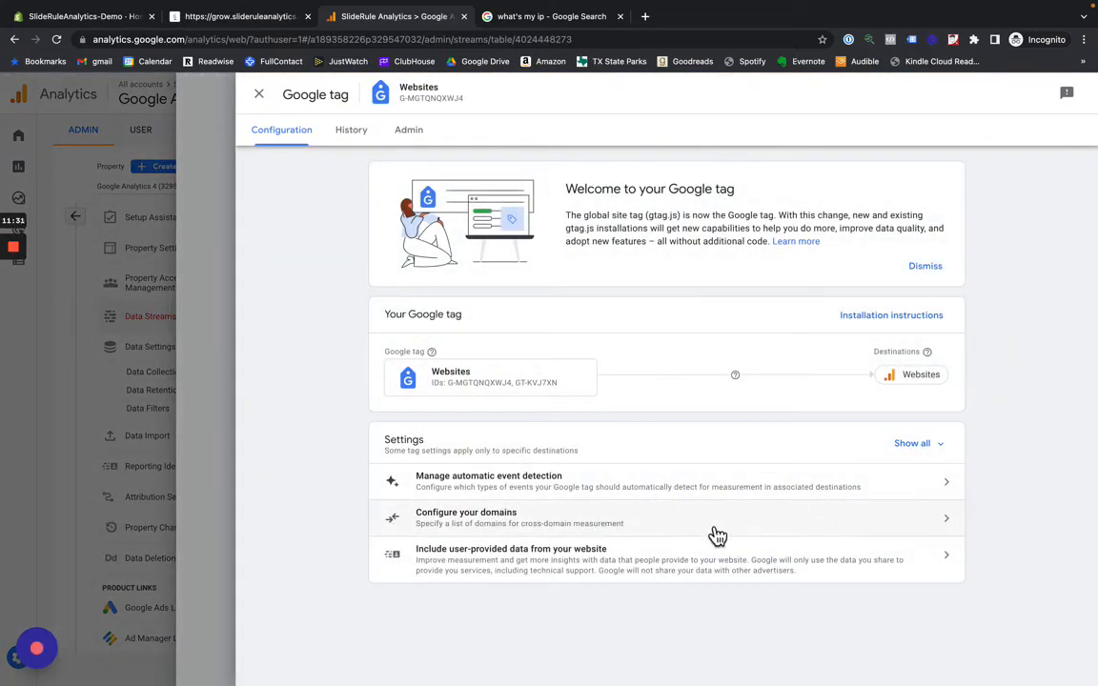
left_click(661, 532)
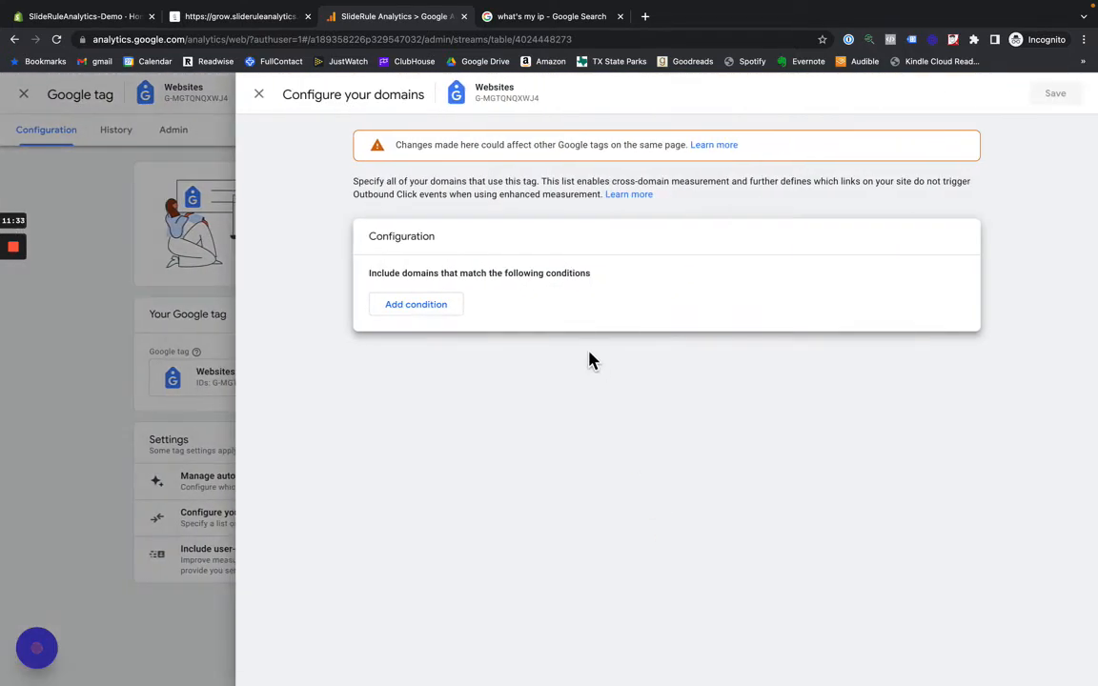
- Add two cross-domain conditions with match type Contains for mystore.com and mysecondstore.com
left_click(448, 315)
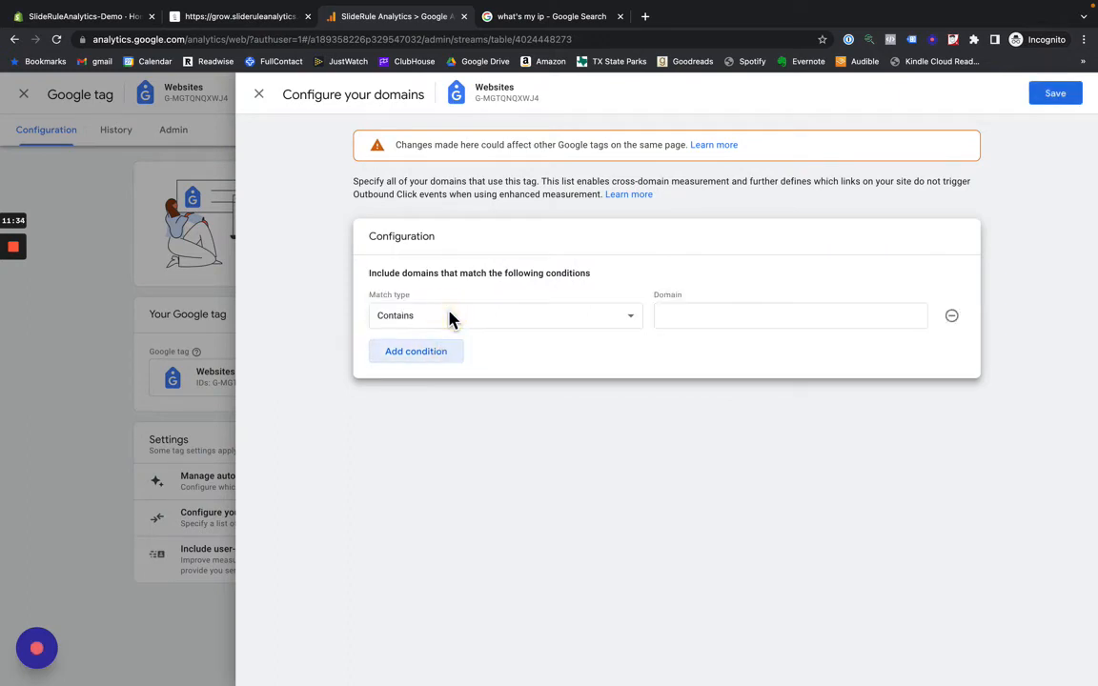
left_click(742, 321)
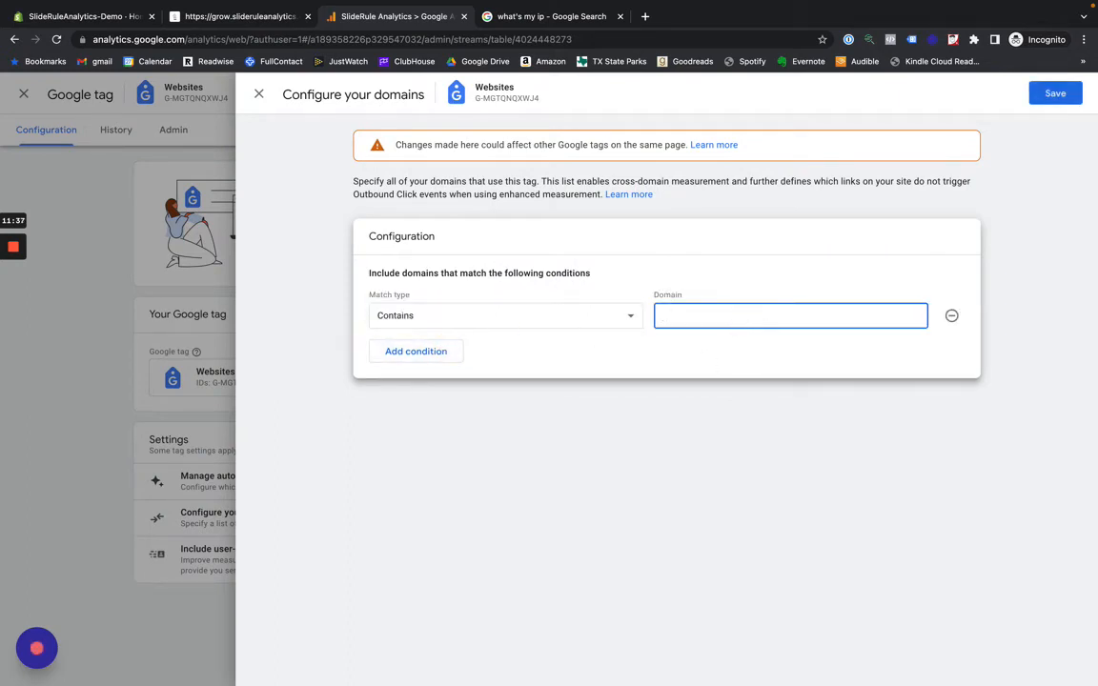
type("mystore.com")
left_click(429, 354)
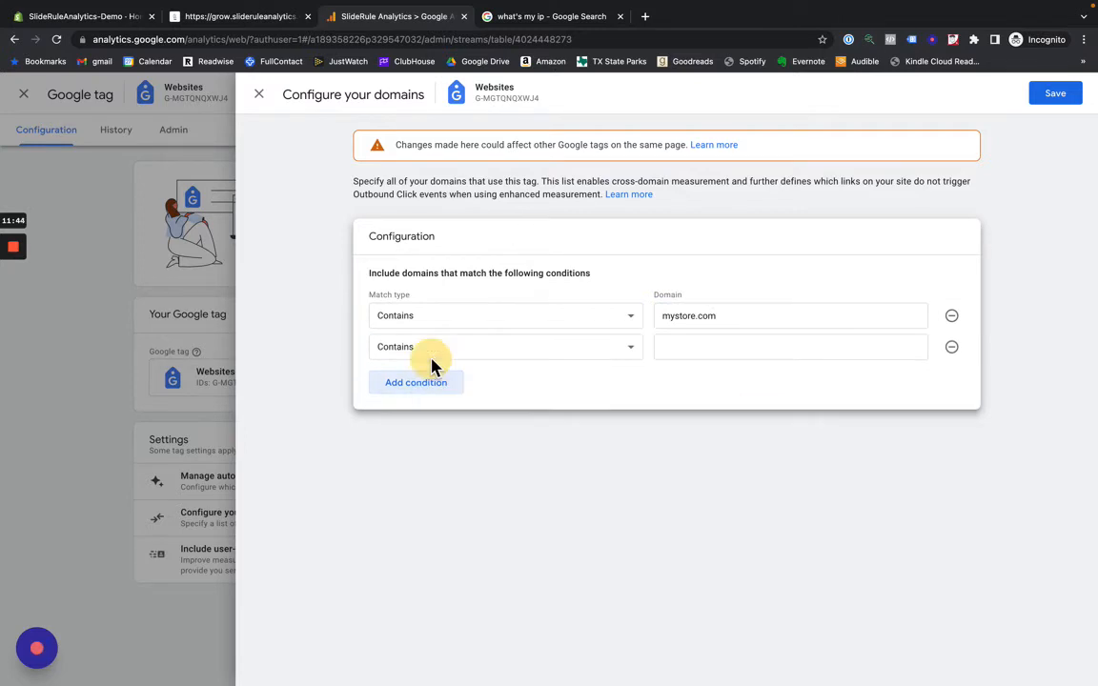
left_click(702, 348)
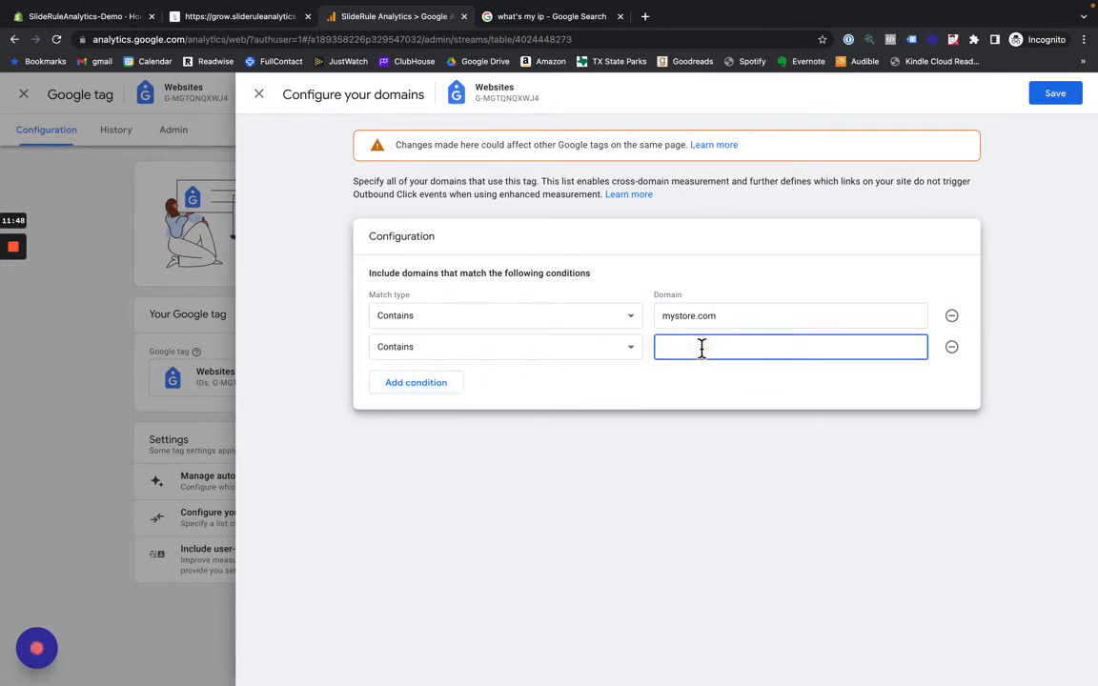
type("mysecondstore.com")
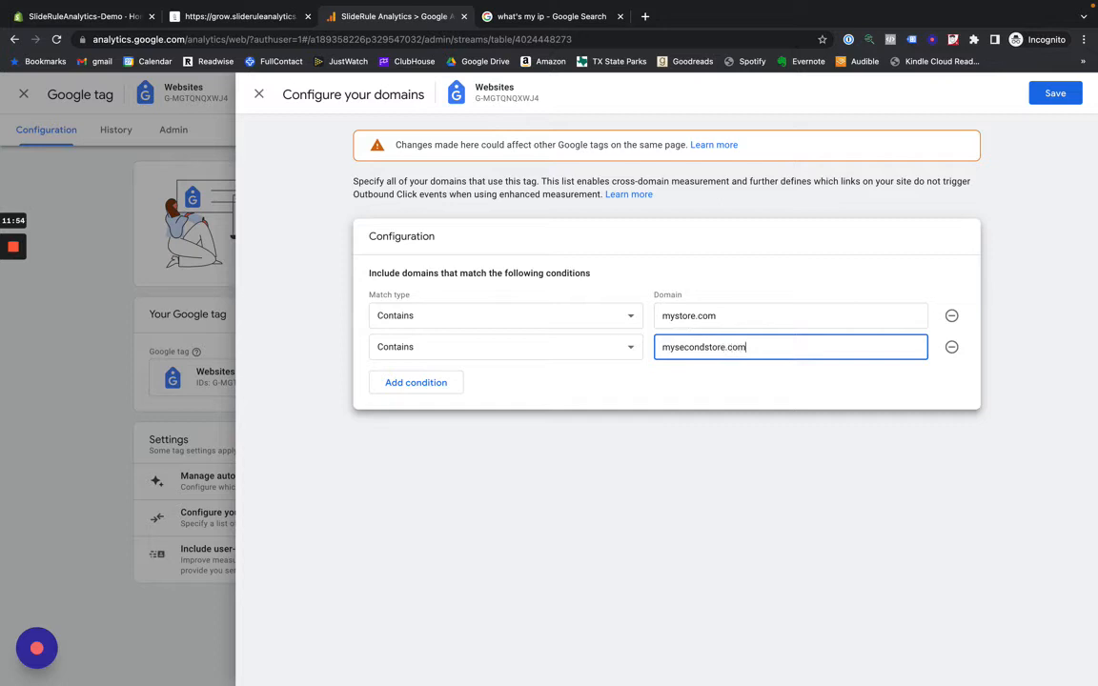
- Add a third Contains condition for the domain mylandingpages.com and save the domain configuration
left_click(399, 385)
left_click(666, 370)
type("my")
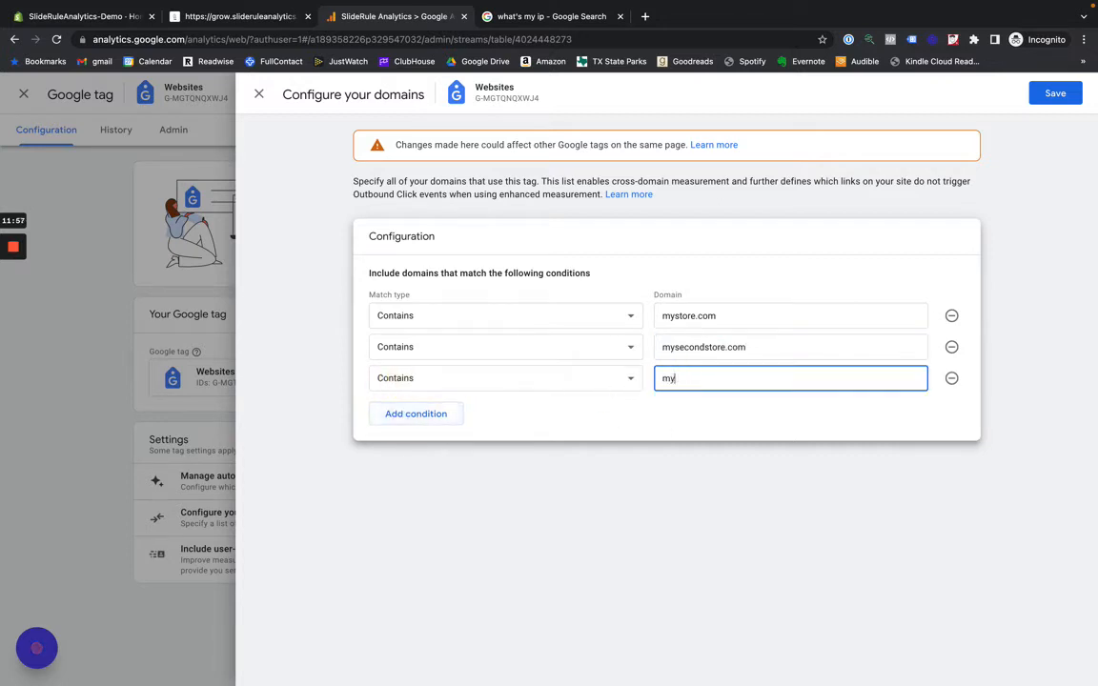
type("landingpages.com")
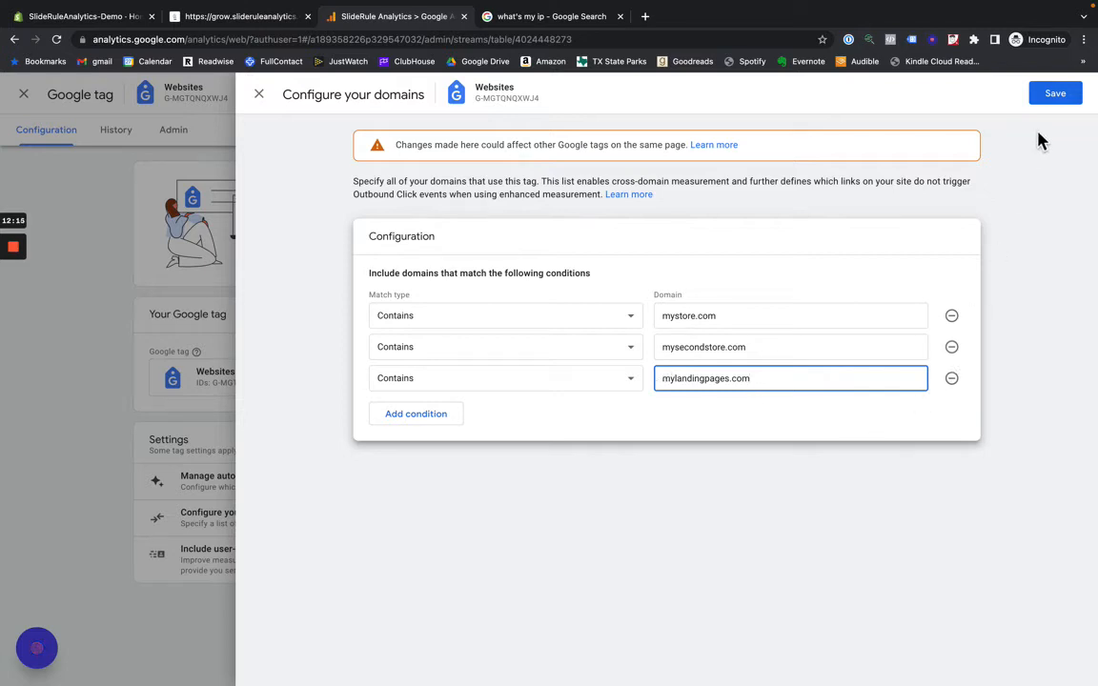
left_click(1054, 95)
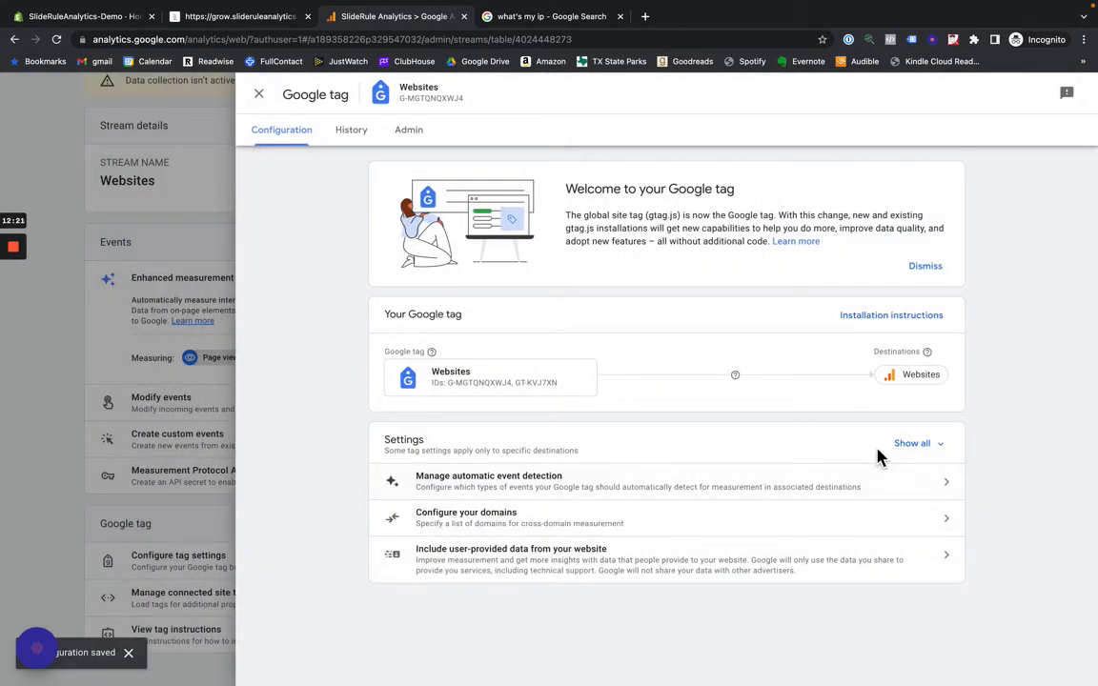
- Open the tag's unwanted referrals list from the full settings and enter shop.app as the first referral domain to ignore
left_click(910, 447)
scroll(809, 466, "down", 1)
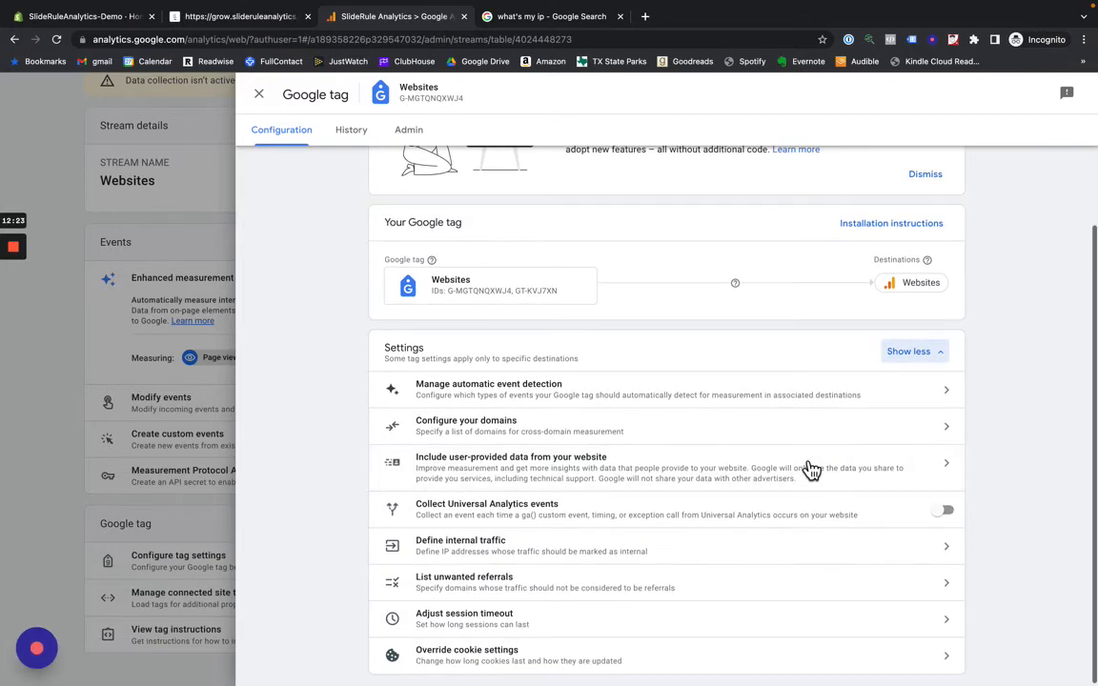
left_click(585, 598)
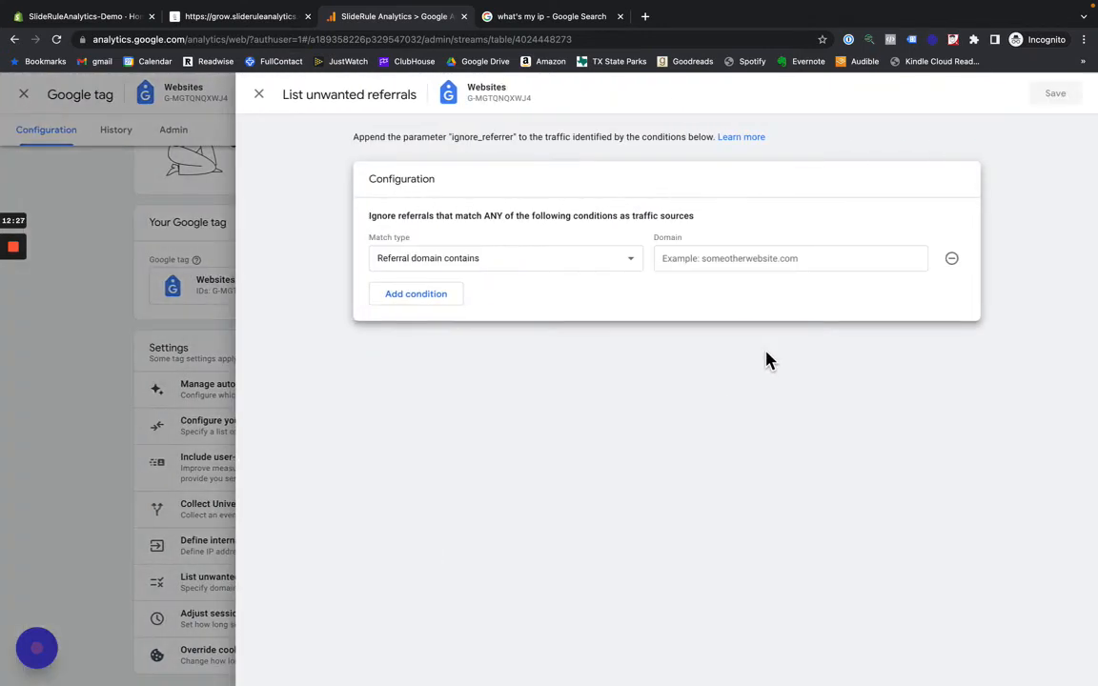
left_click(737, 263)
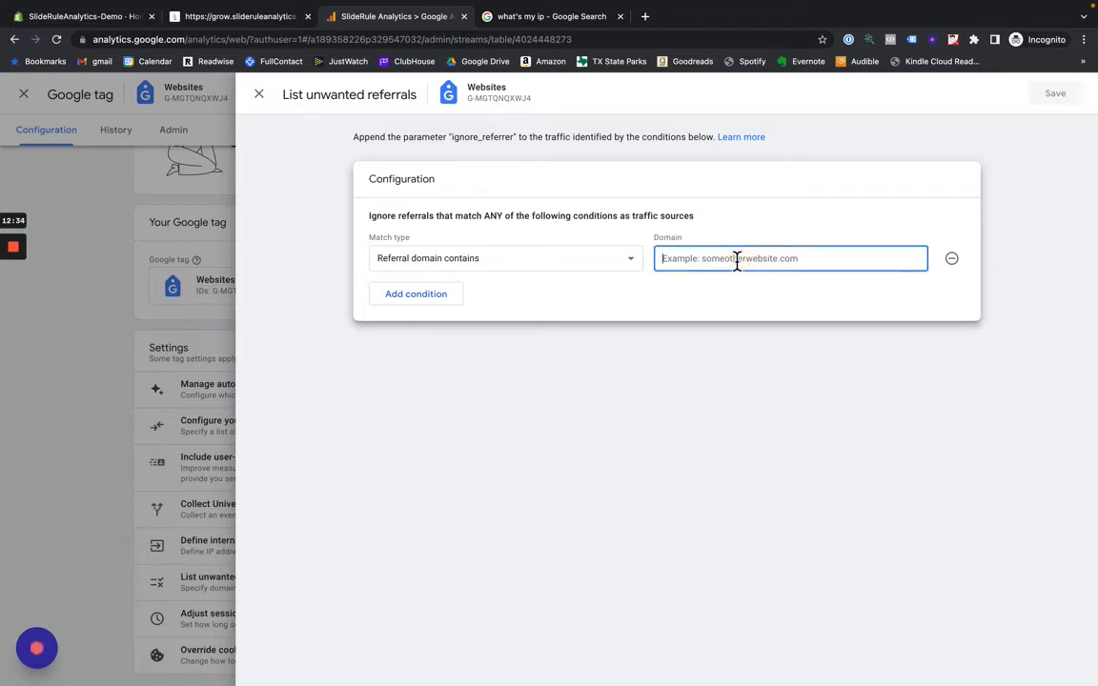
type("sh")
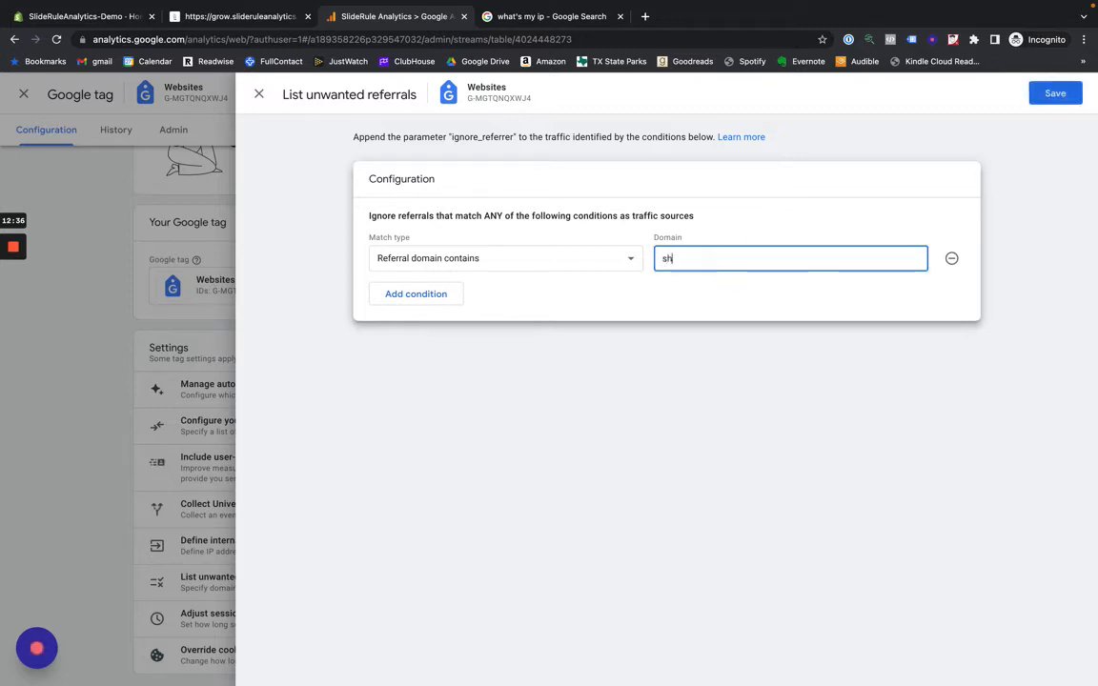
type("opp")
key("BackSpace")
type(".app")
- Add two more unwanted referral conditions for domains containing paypal.com and mystore.com
left_click(405, 298)
left_click(693, 289)
type("p")
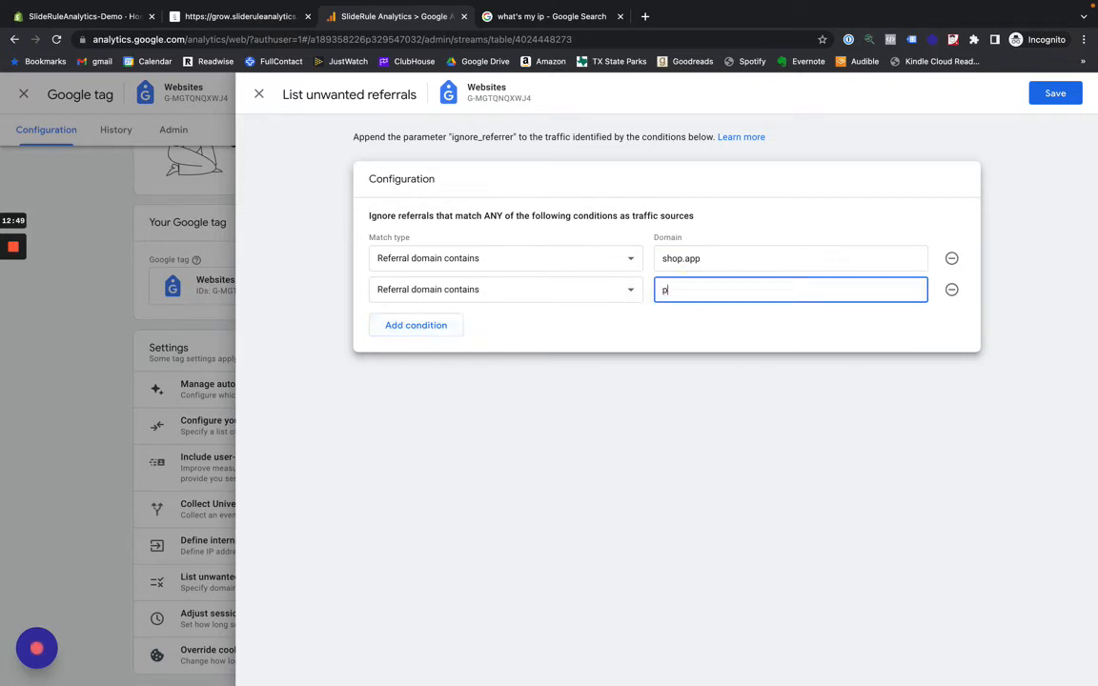
type("aypal.com")
left_click(426, 326)
left_click(767, 321)
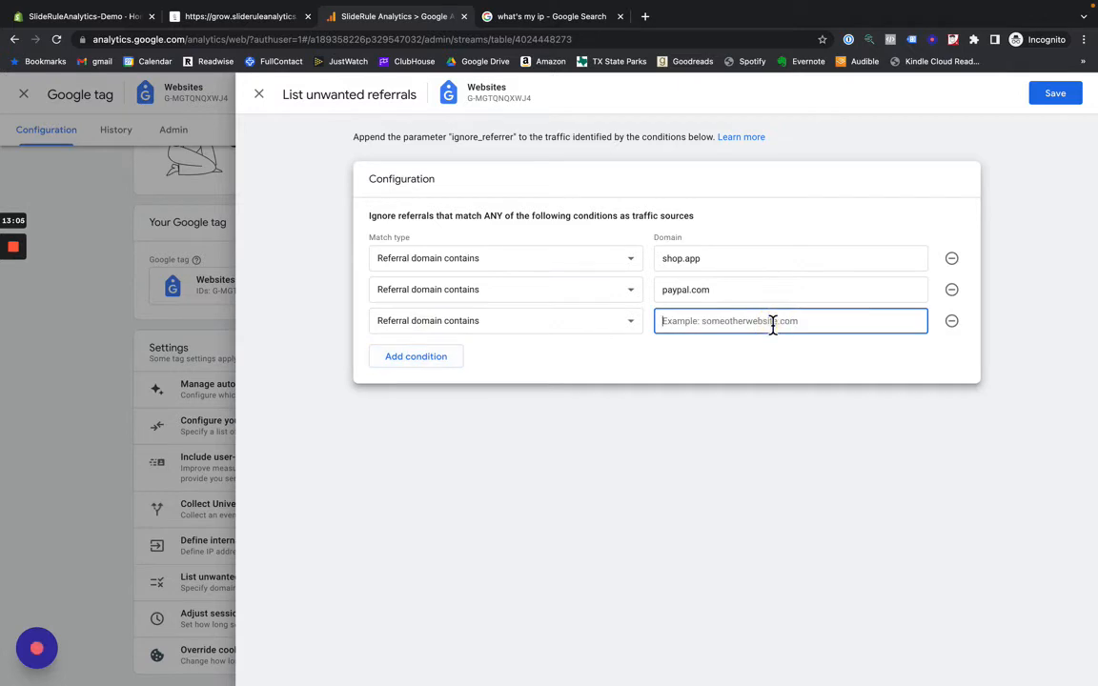
type("my")
type("store.com")
- Add a fourth unwanted referral condition for the domain recharge.com and save the list
left_click(446, 362)
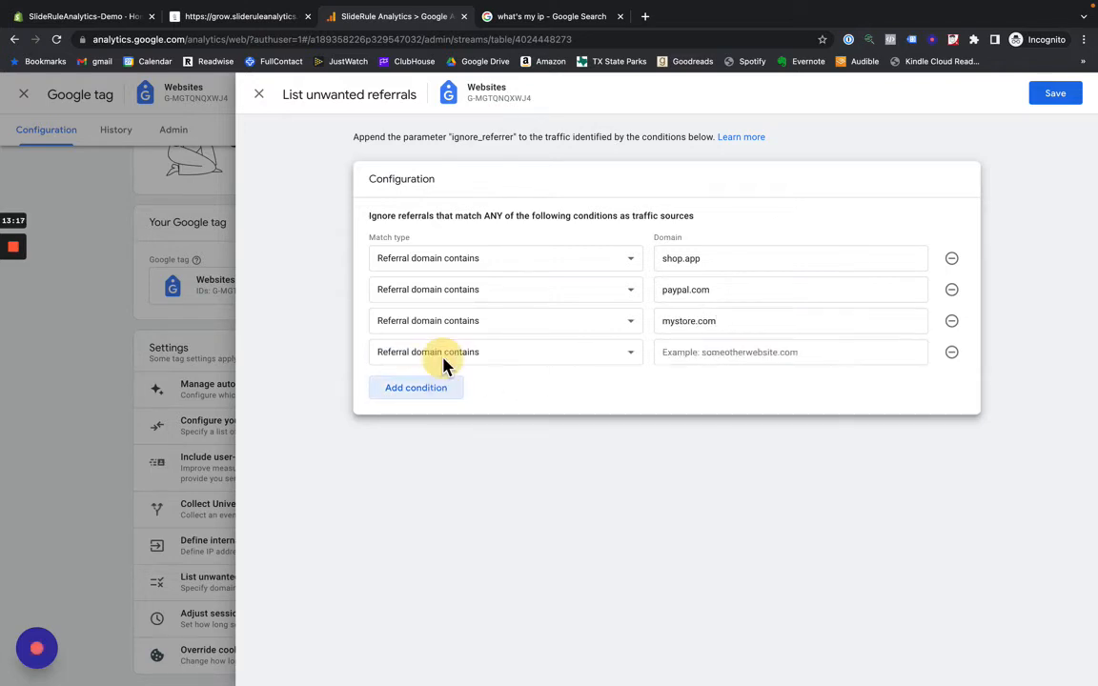
left_click(717, 358)
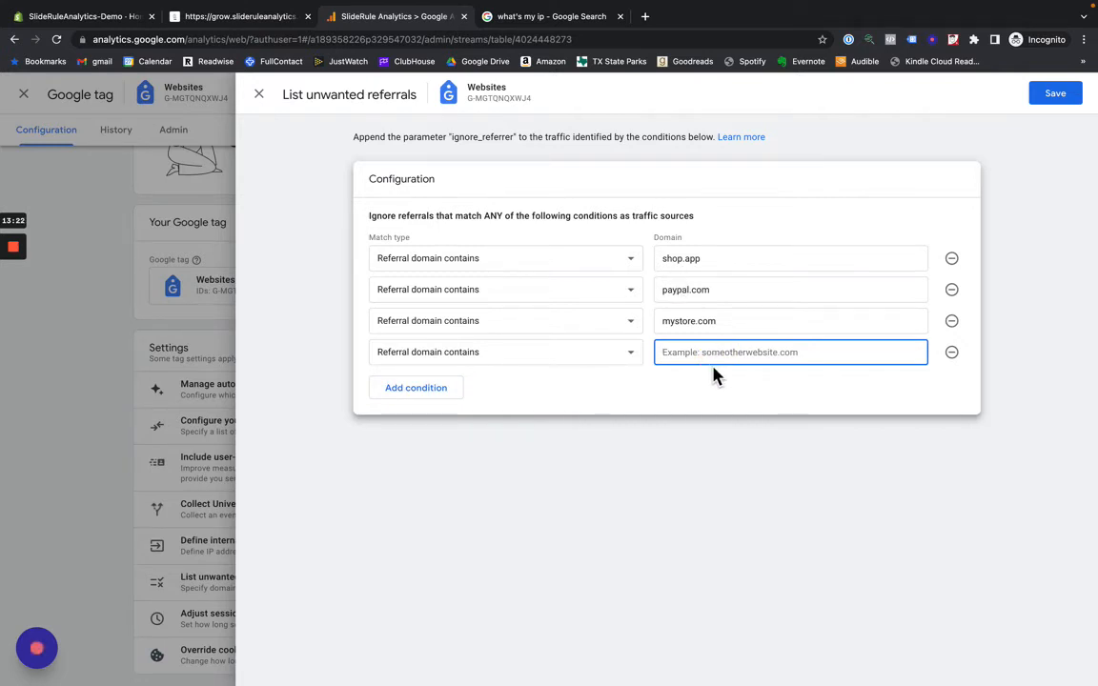
type("recharge.com")
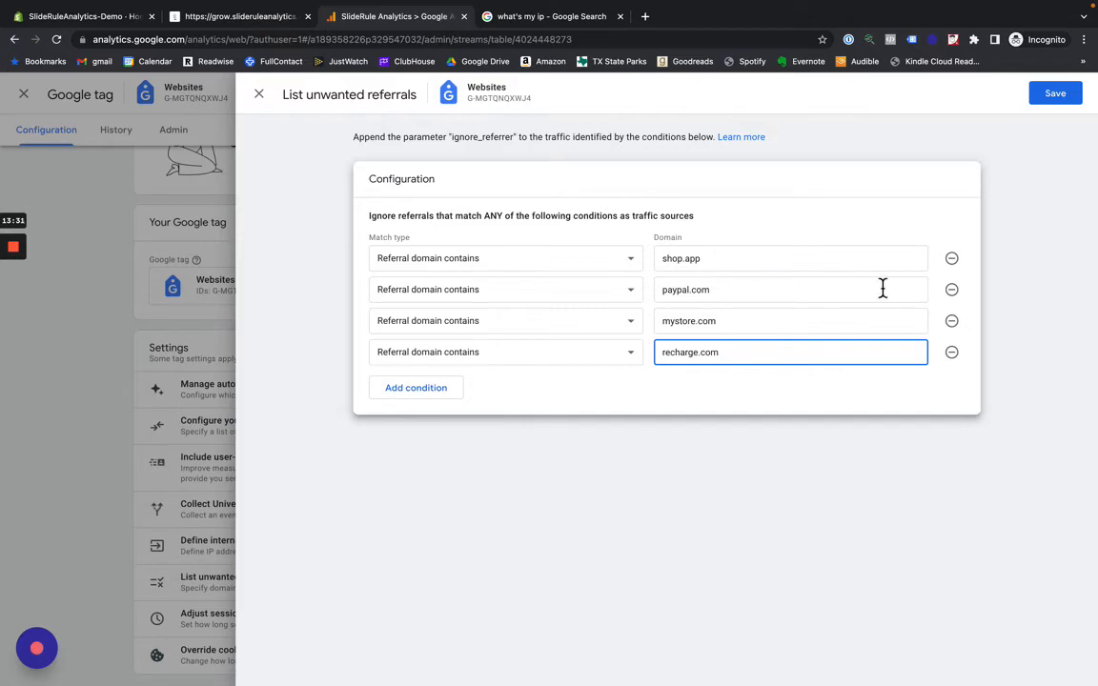
left_click(1053, 96)
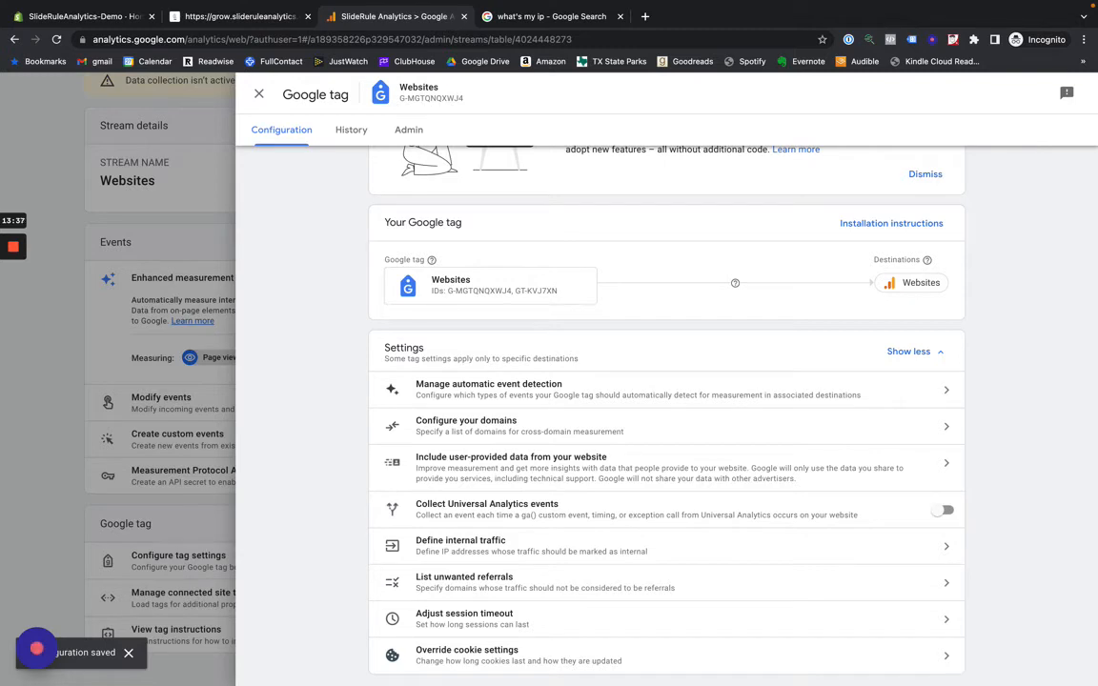
- Activate Google signals in the property's data collection settings and expand the advanced ads personalization settings
scroll(640, 503, "up", 2)
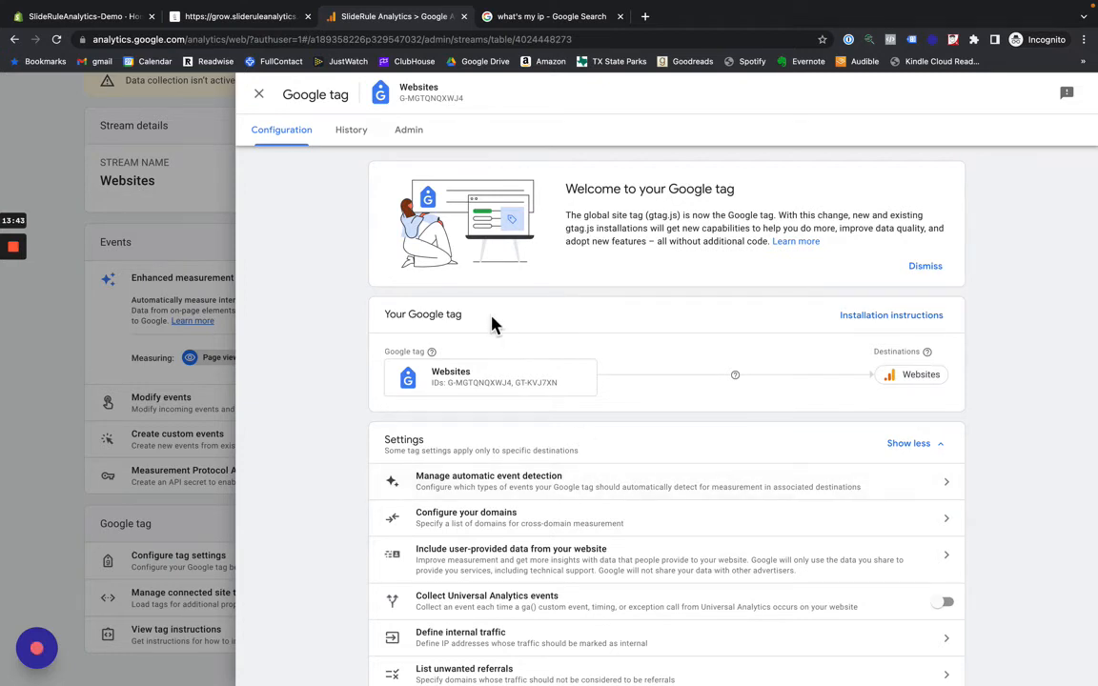
left_click(258, 96)
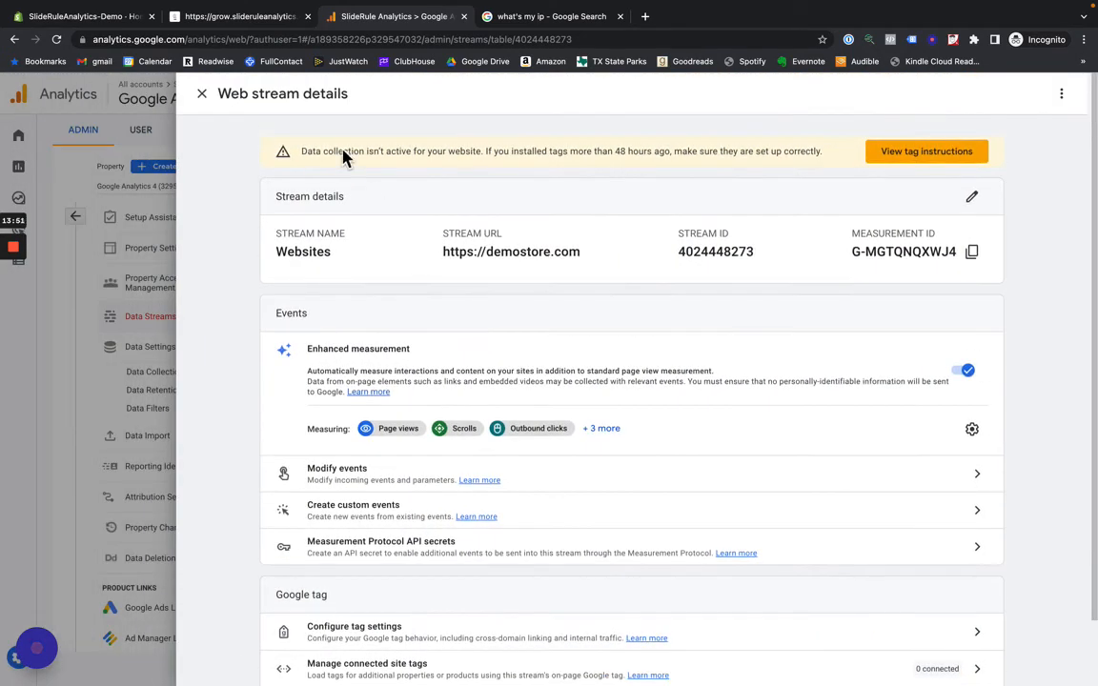
left_click(202, 93)
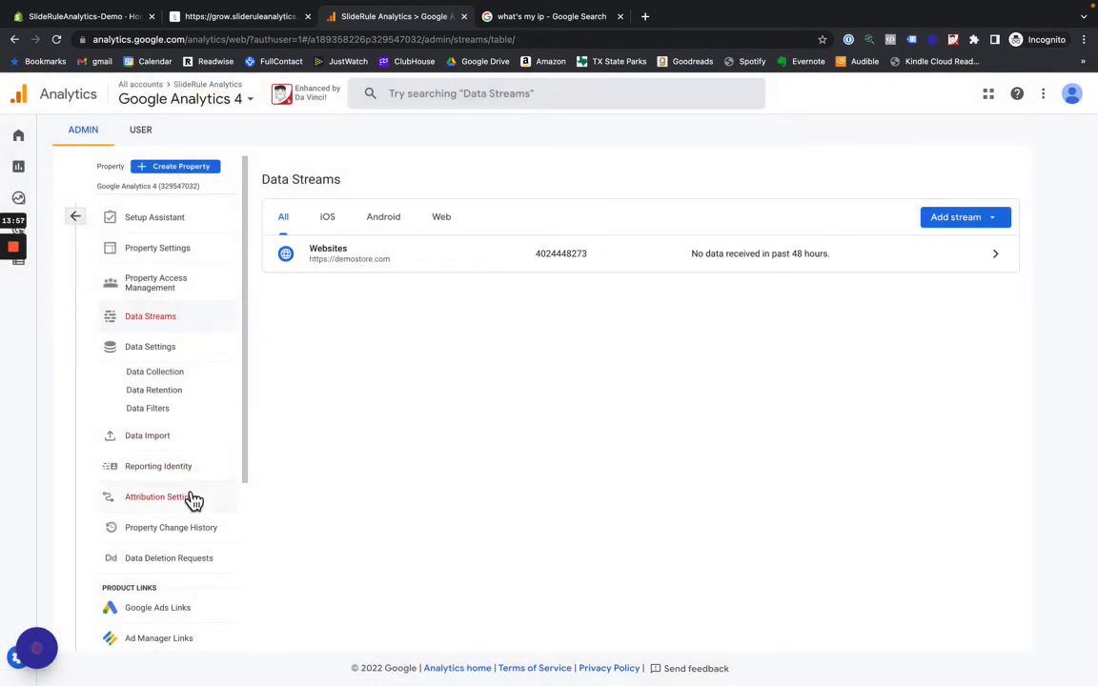
left_click(179, 373)
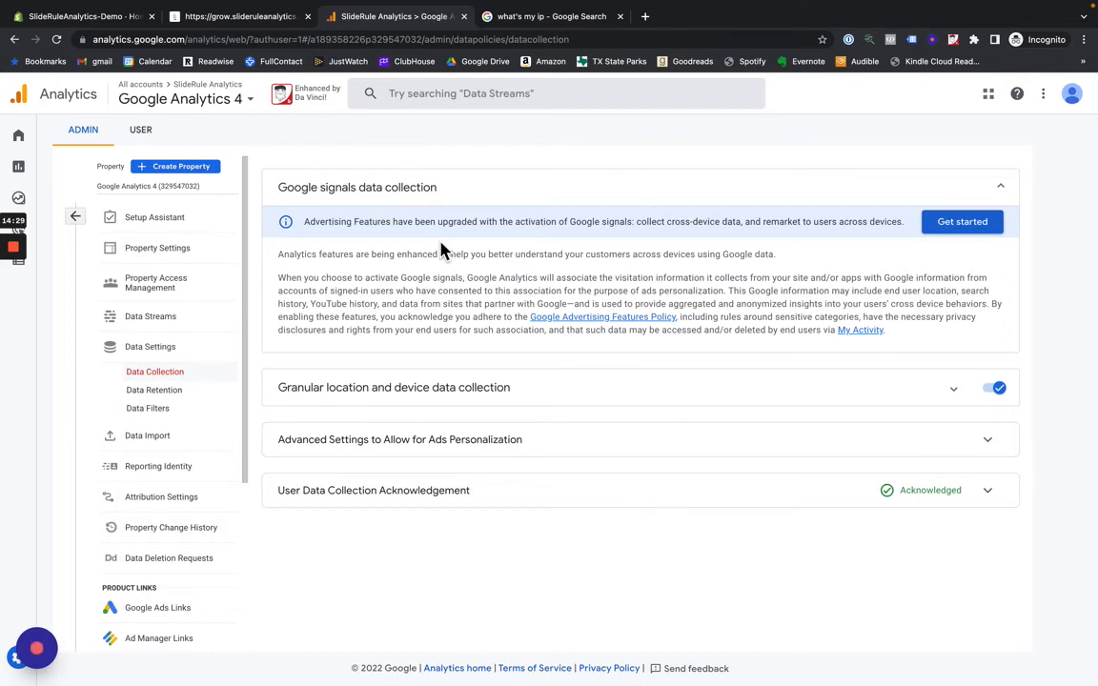
left_click(958, 223)
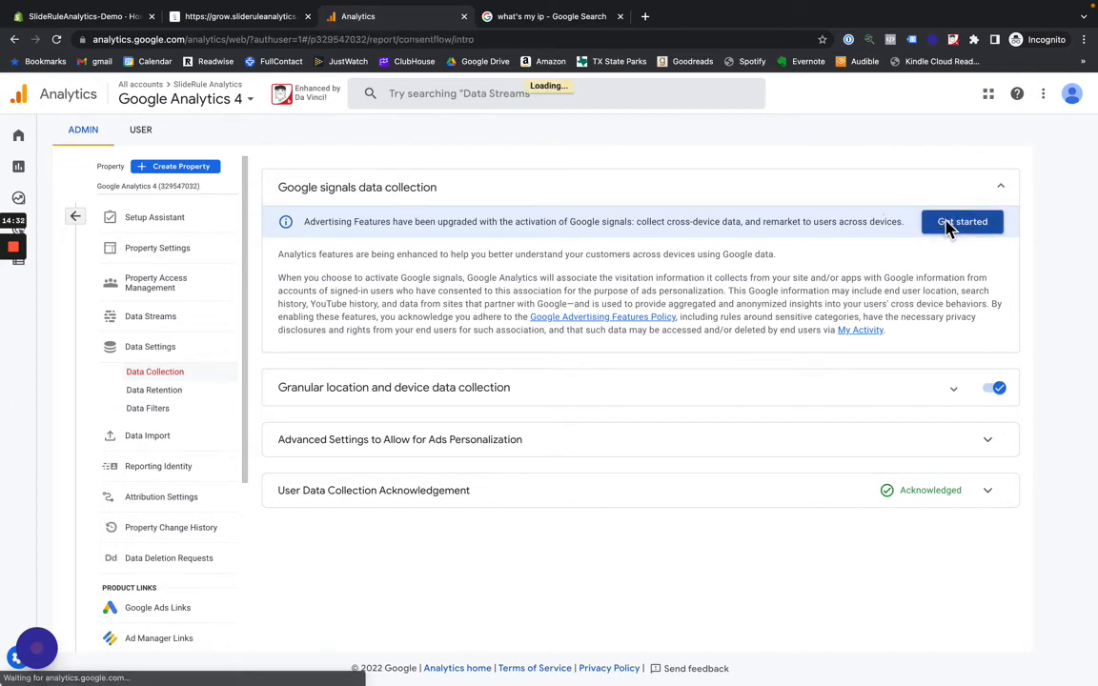
left_click(481, 521)
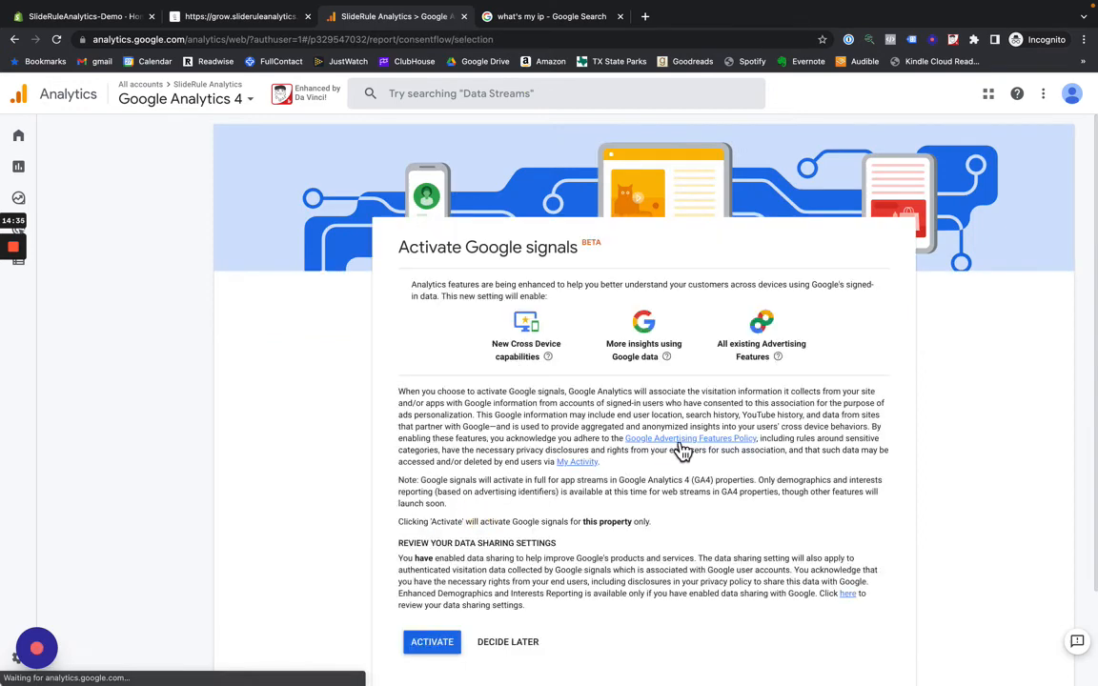
left_click(417, 648)
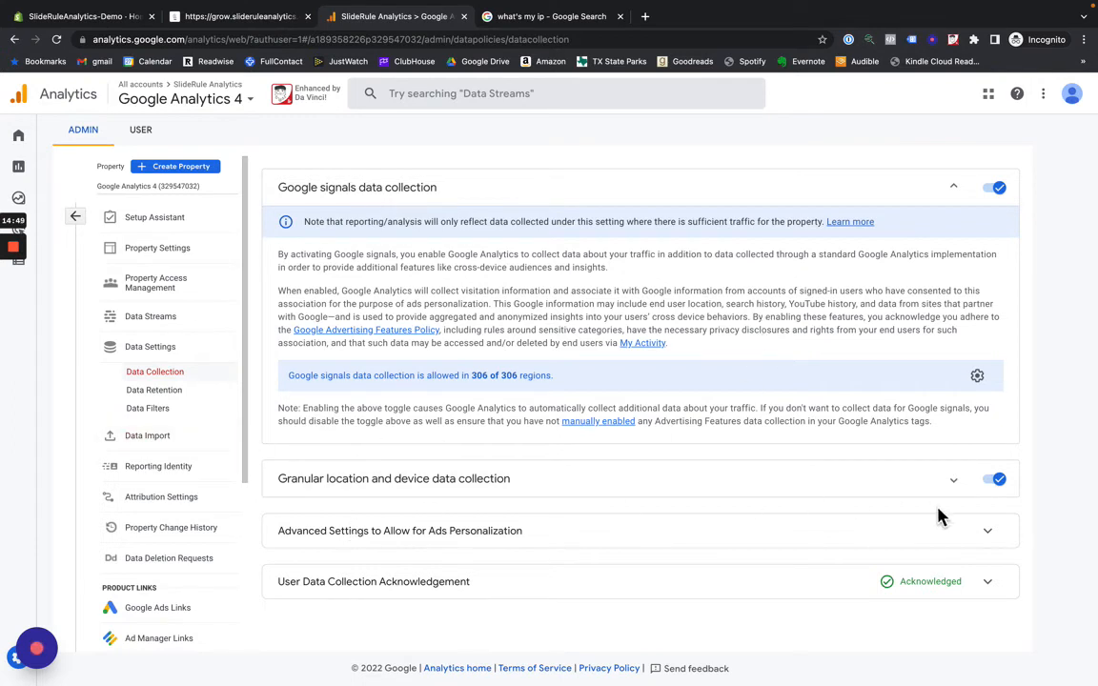
left_click(985, 534)
scroll(775, 466, "down", 2)
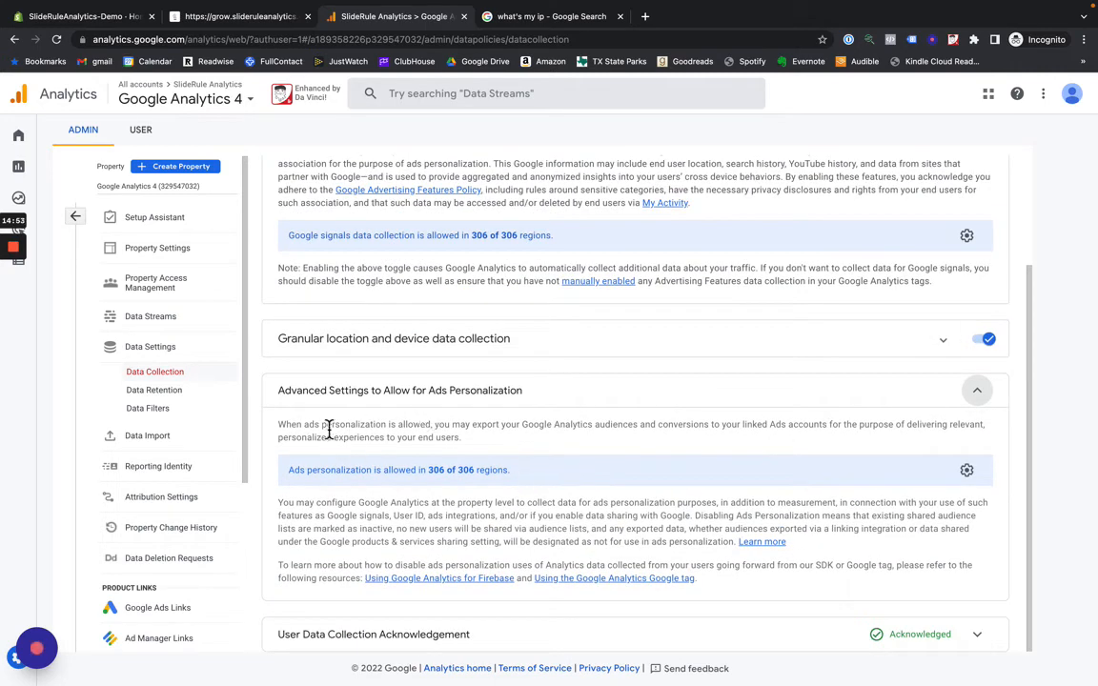
- Try to link a Google Ads account to the property from the list of managed accounts
scroll(153, 431, "down", 2)
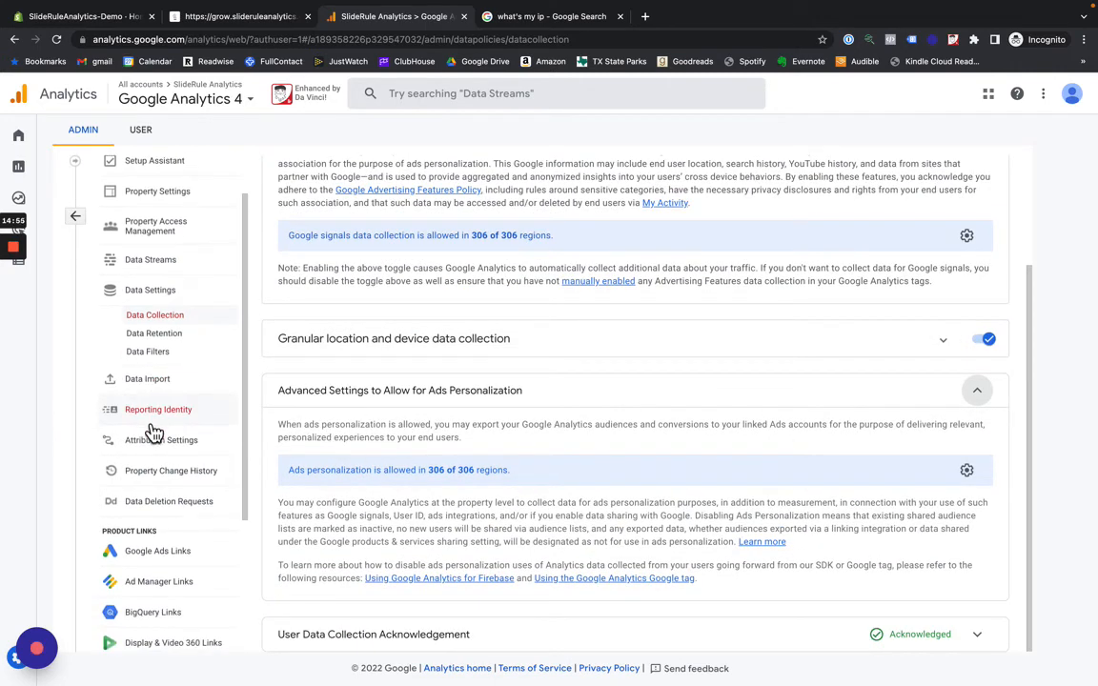
left_click(166, 556)
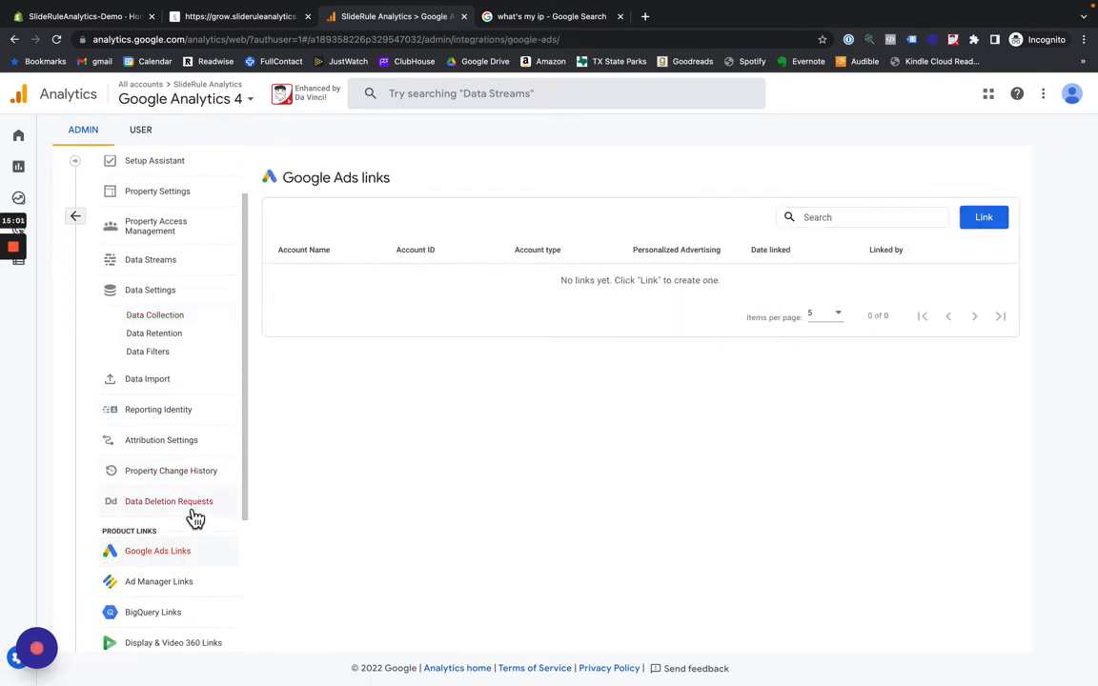
left_click(983, 218)
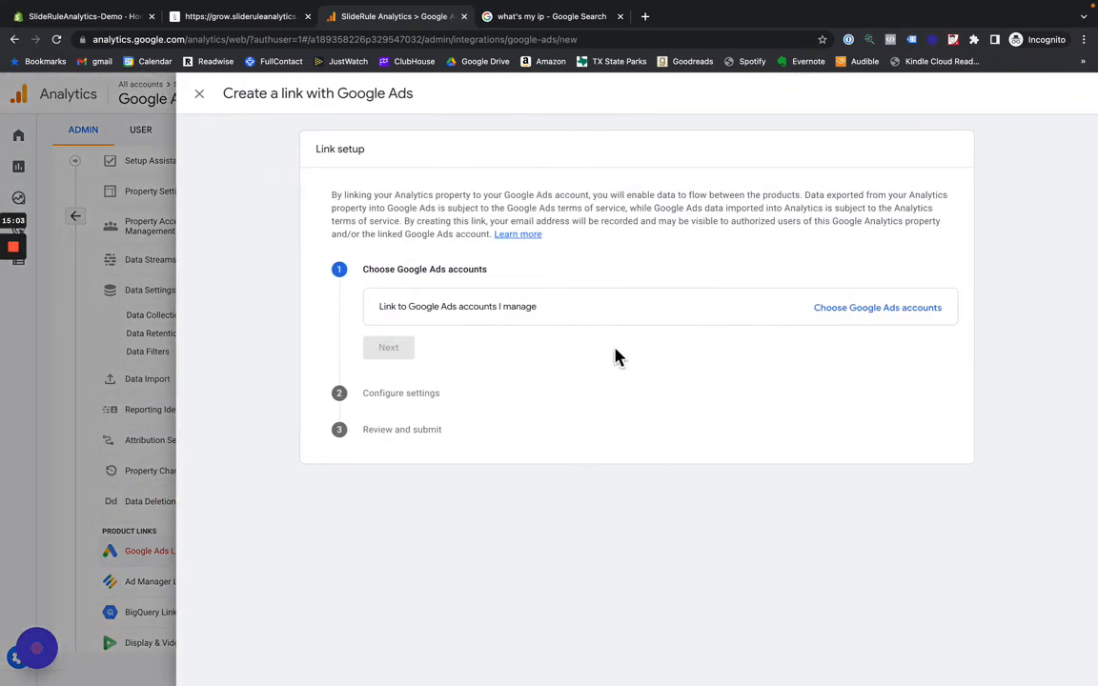
left_click(863, 311)
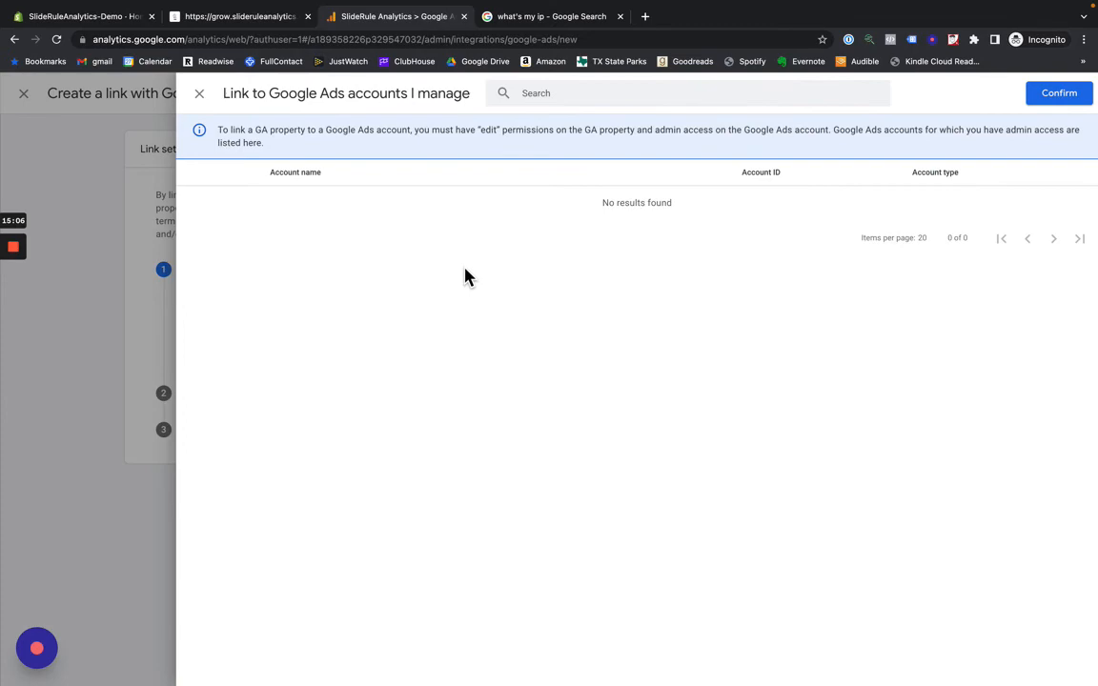
left_click(201, 99)
left_click(200, 99)
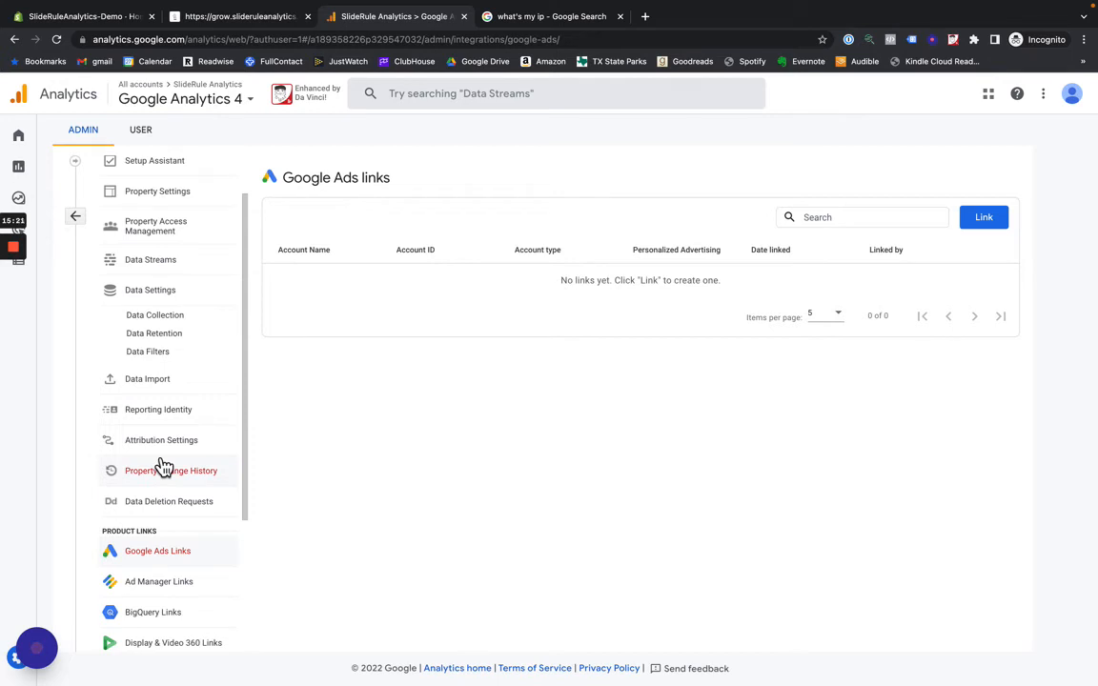
- Create and save a new conversion event named add_to_cart in the property's conversions configuration
mouse_move(26, 279)
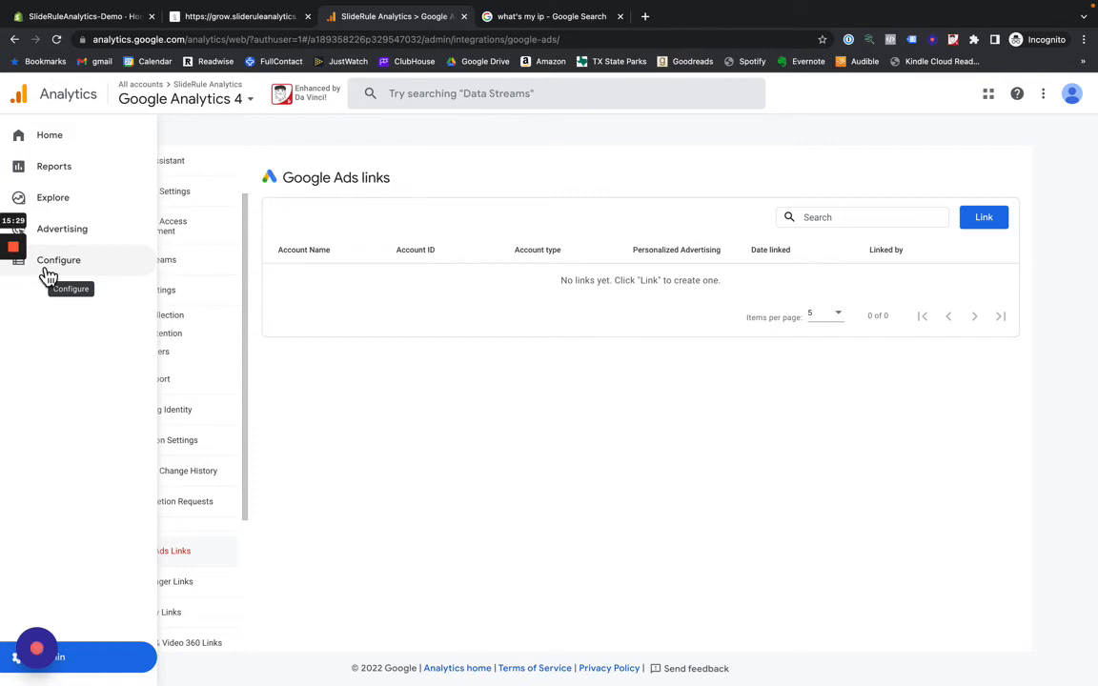
left_click(48, 275)
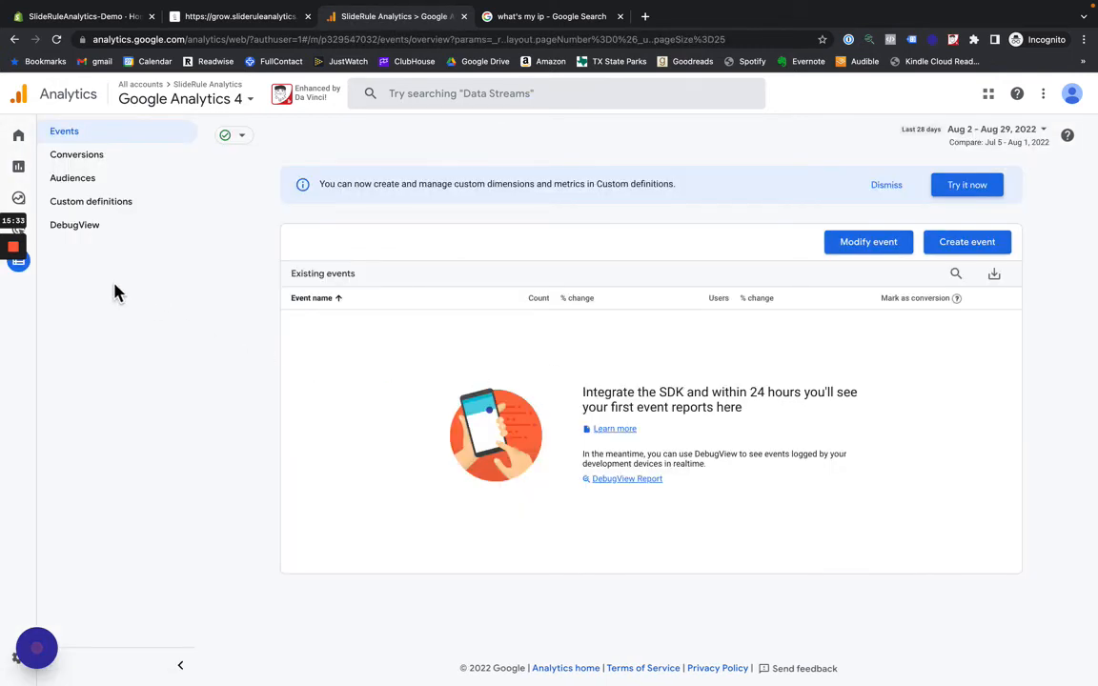
mouse_move(36, 273)
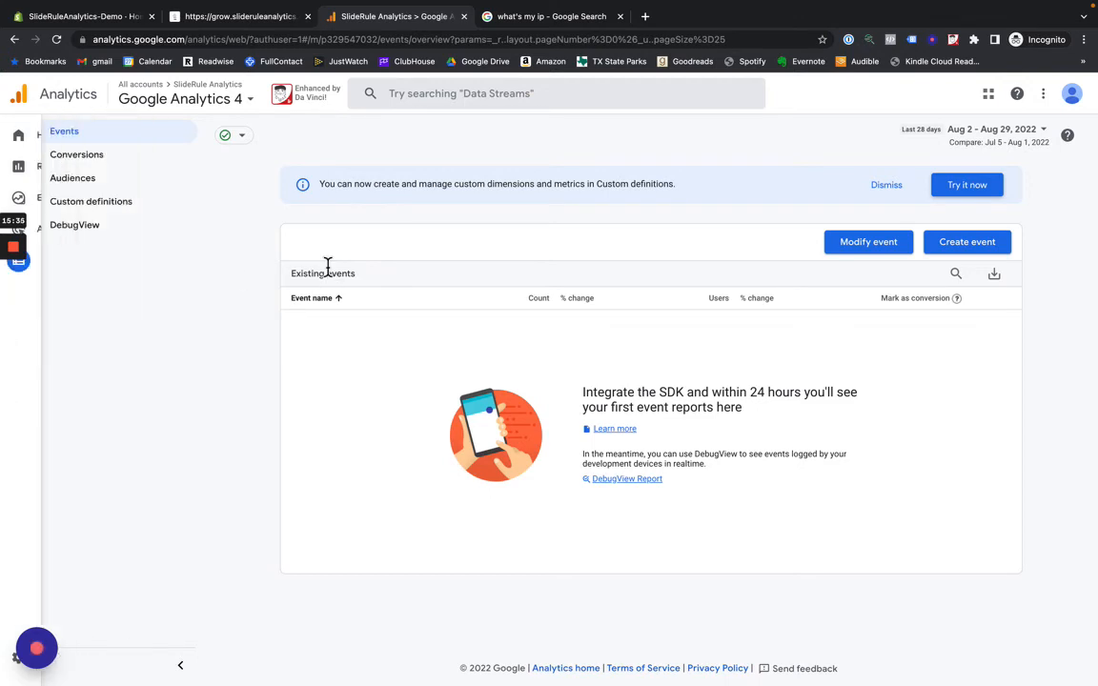
left_click(133, 160)
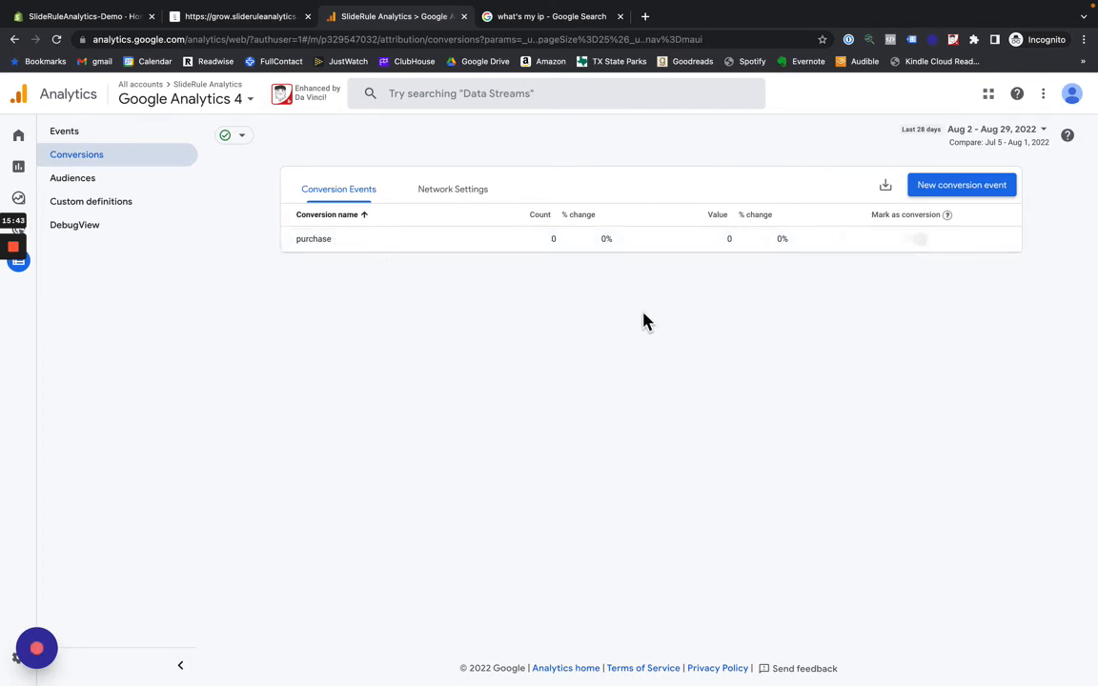
left_click(963, 194)
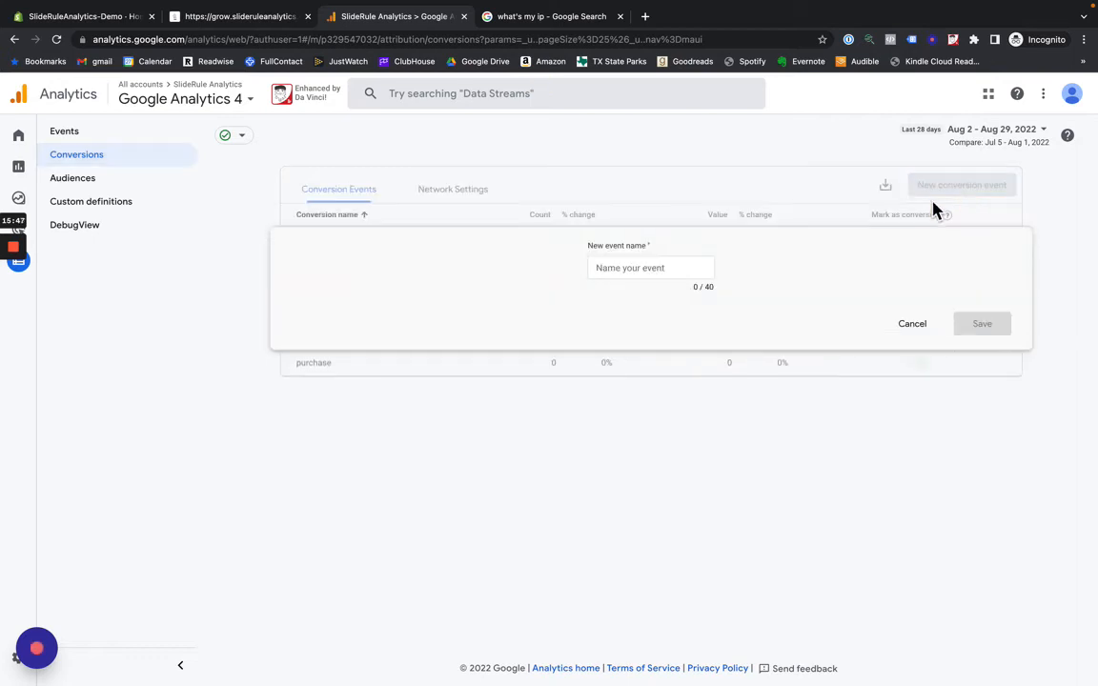
left_click(634, 268)
type("a")
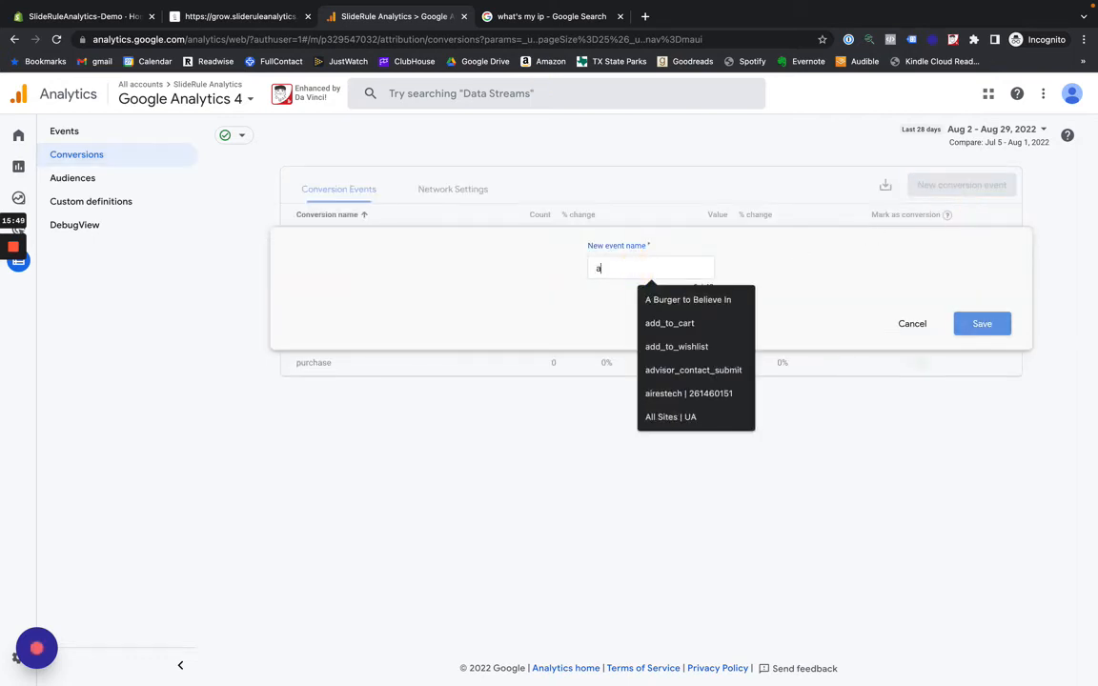
type("dd_ca")
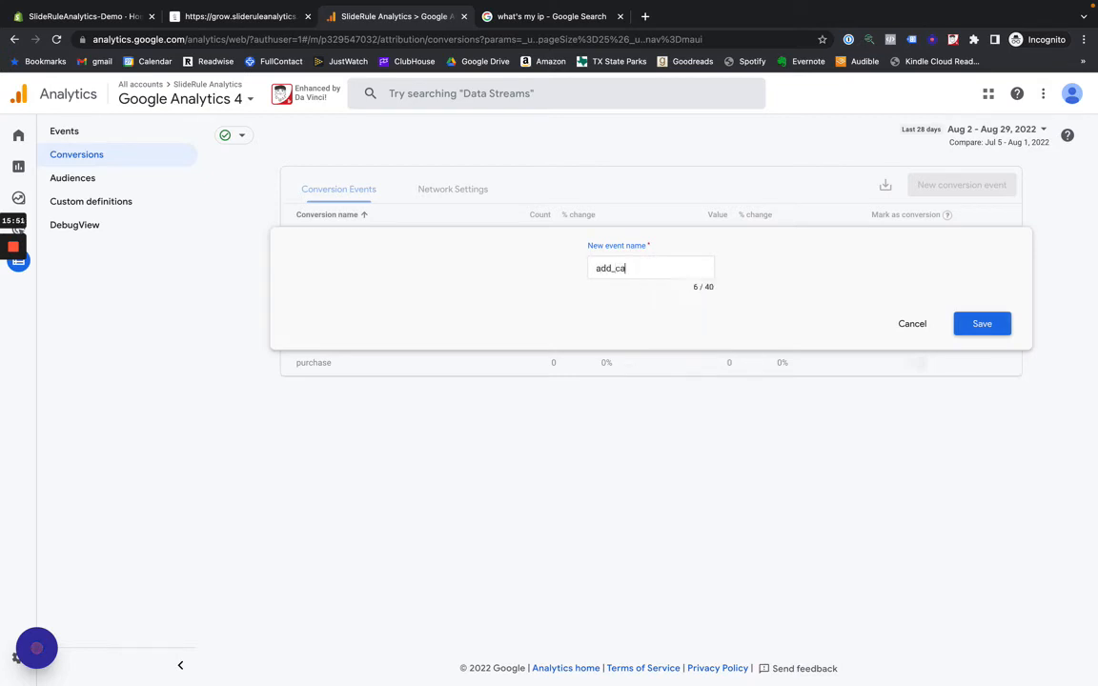
key("BackSpace")
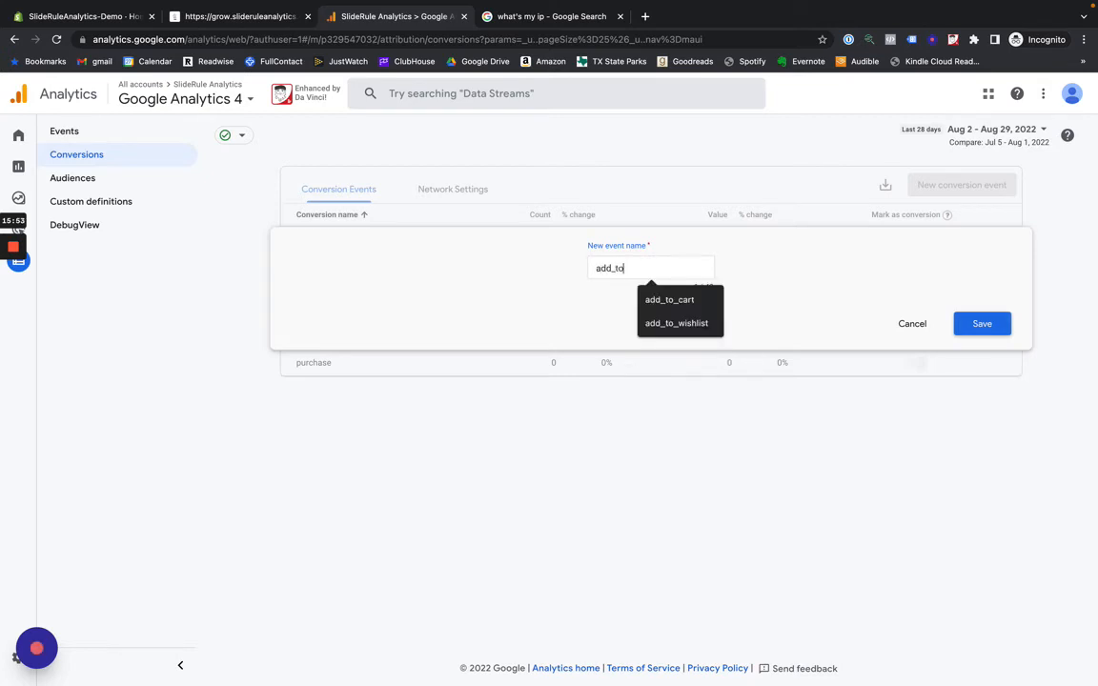
type("to_cart")
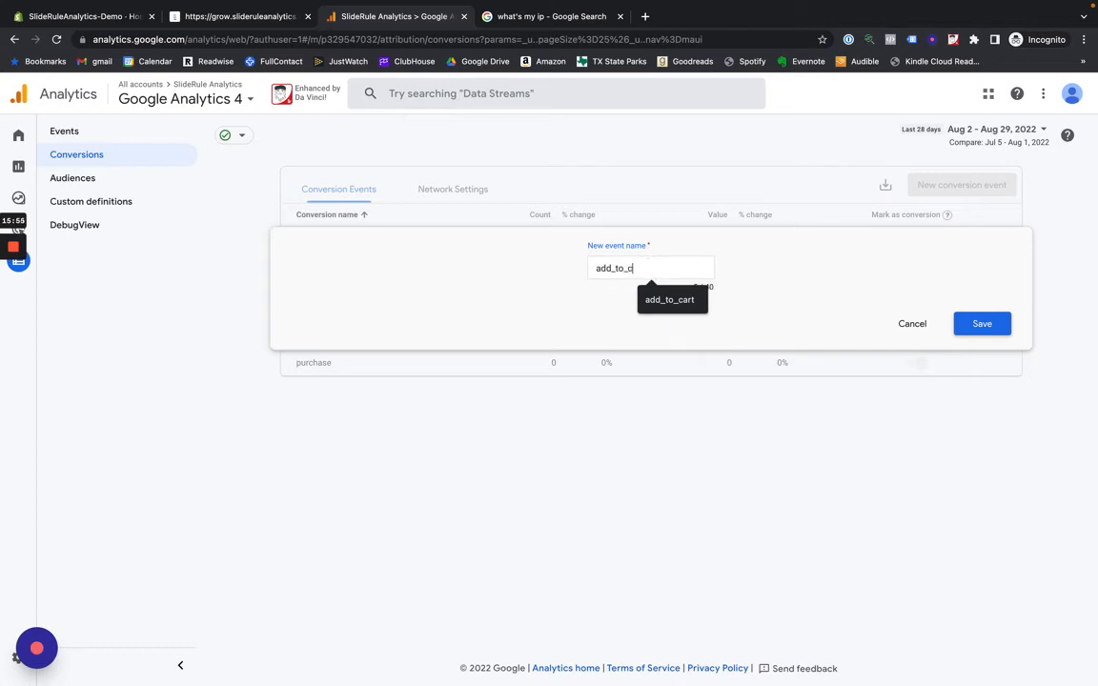
left_click(964, 334)
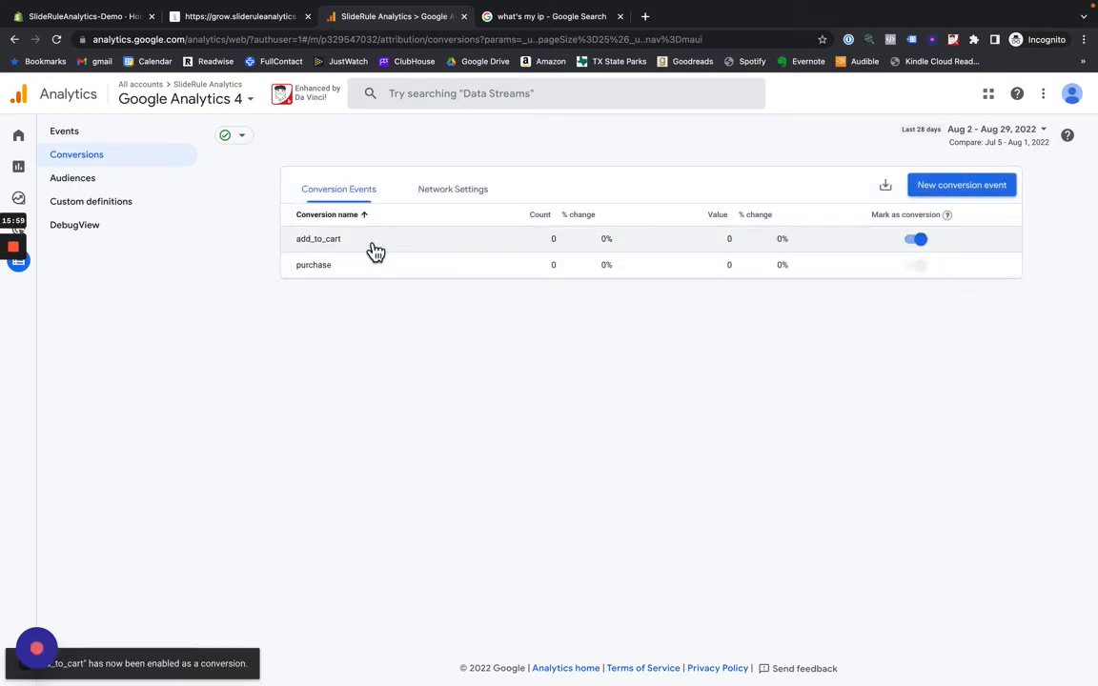
- Switch to the Notion Shopify tracking plan and examine which events count as conversions in the Events table's default view
key("ctrl+Right")
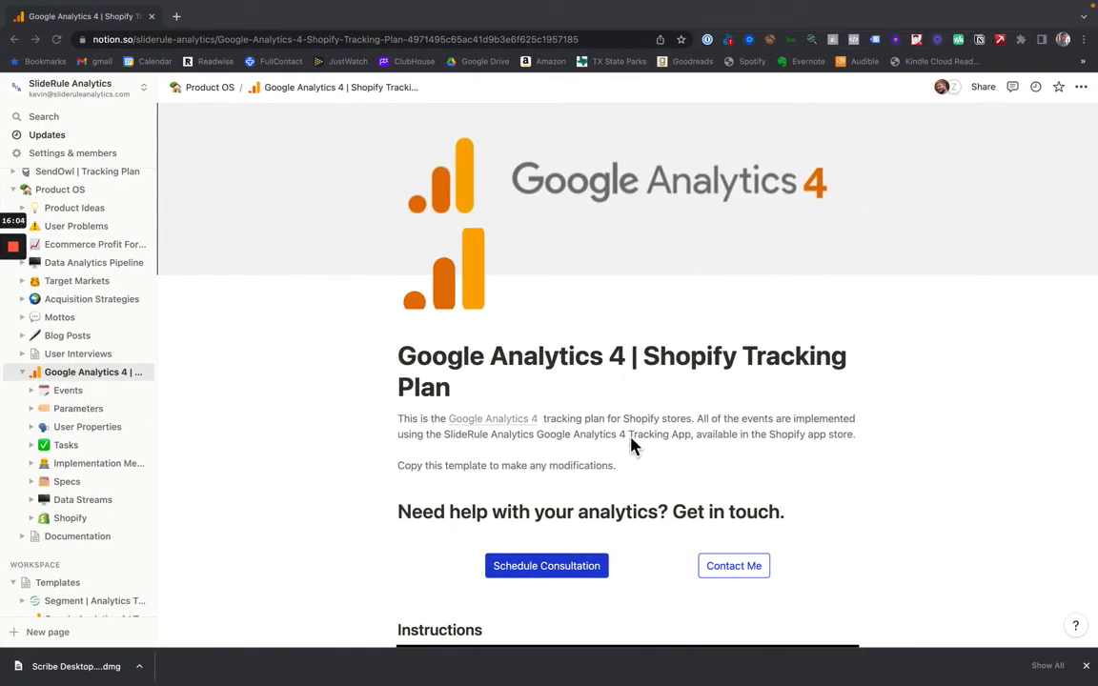
scroll(632, 446, "down", 3)
scroll(637, 297, "up", 3)
scroll(636, 298, "up", 1)
left_click(71, 392)
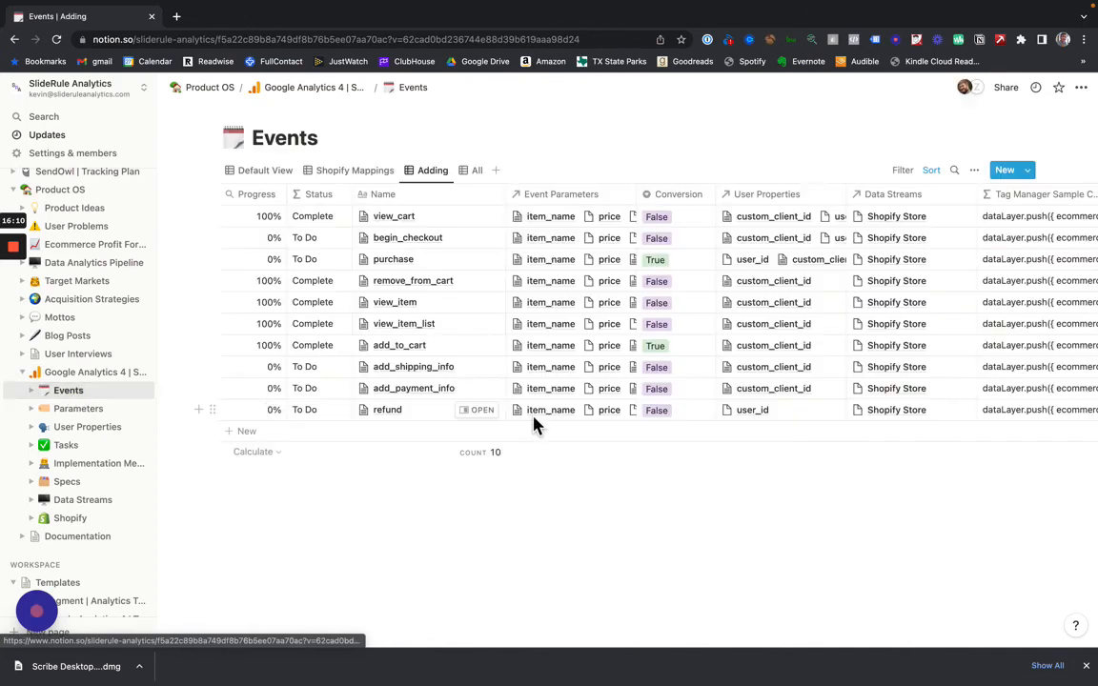
left_click(282, 174)
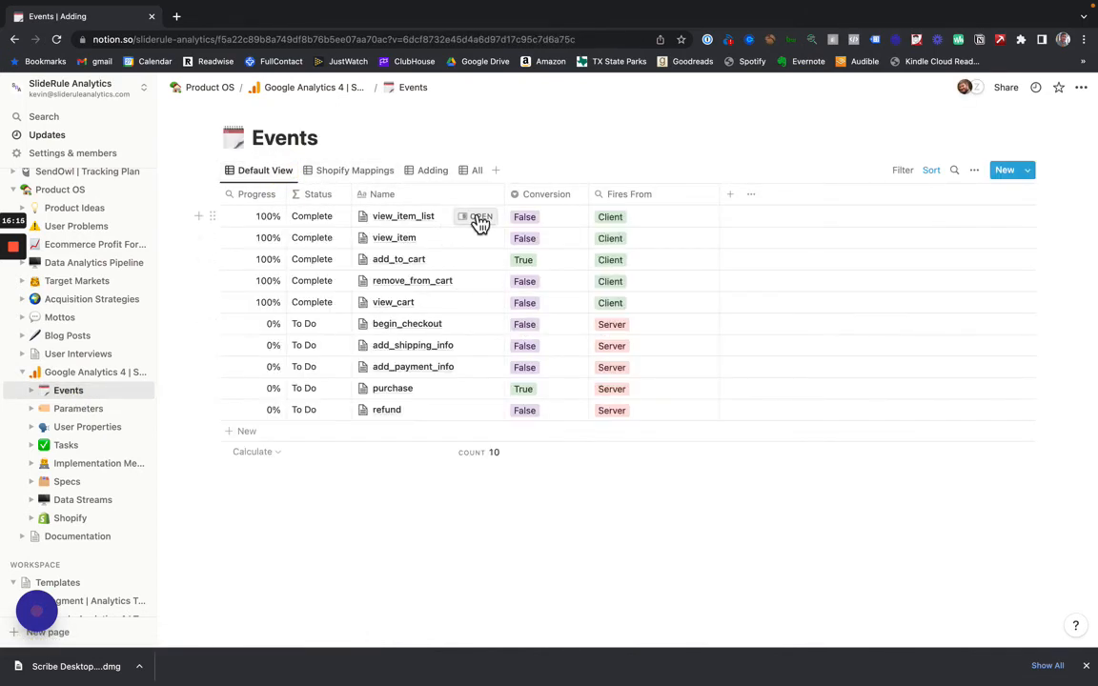
left_click(544, 198)
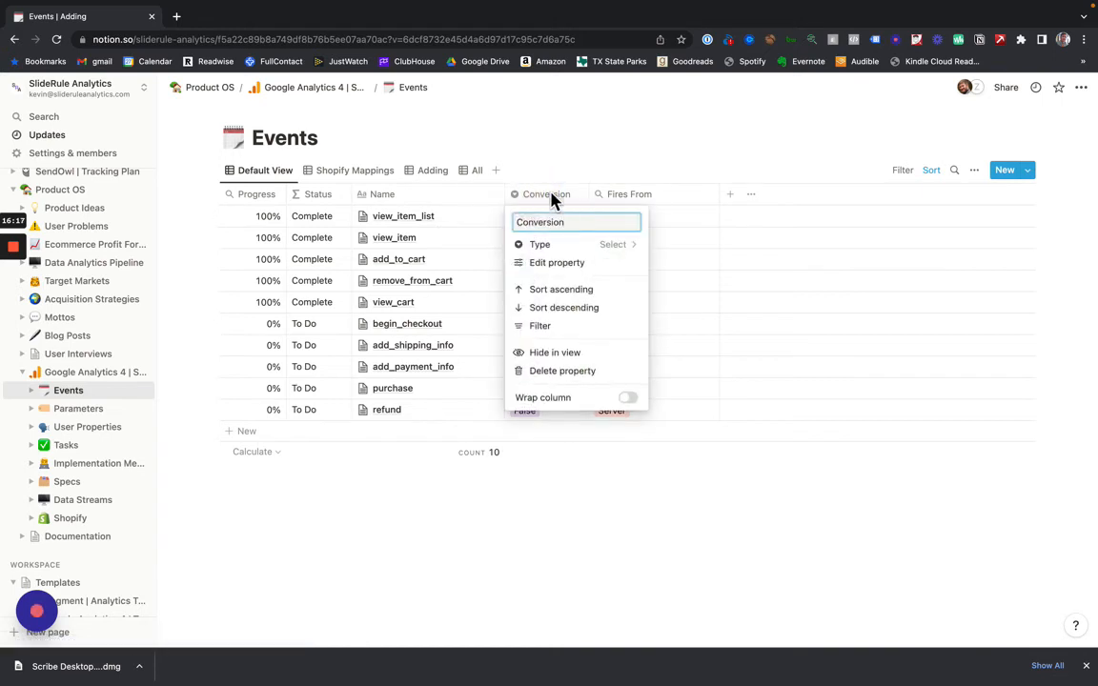
left_click(596, 174)
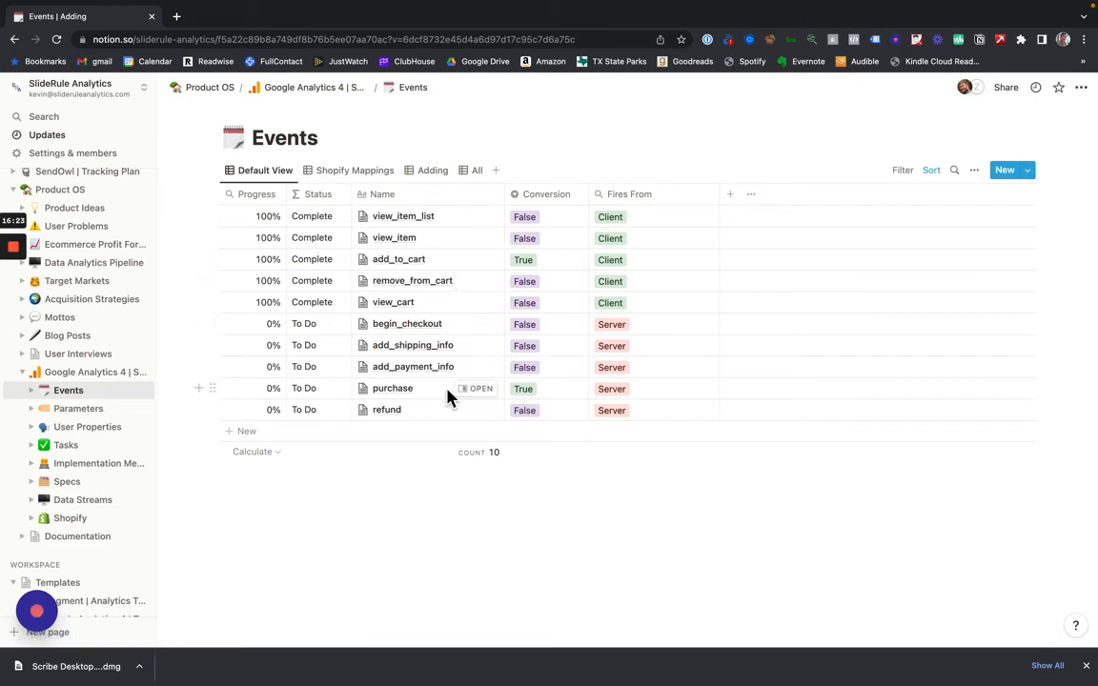
- Open the custom definitions in Google Analytics and examine the GA4 types in the Notion tracking plan's Parameters table
key("ctrl+Left")
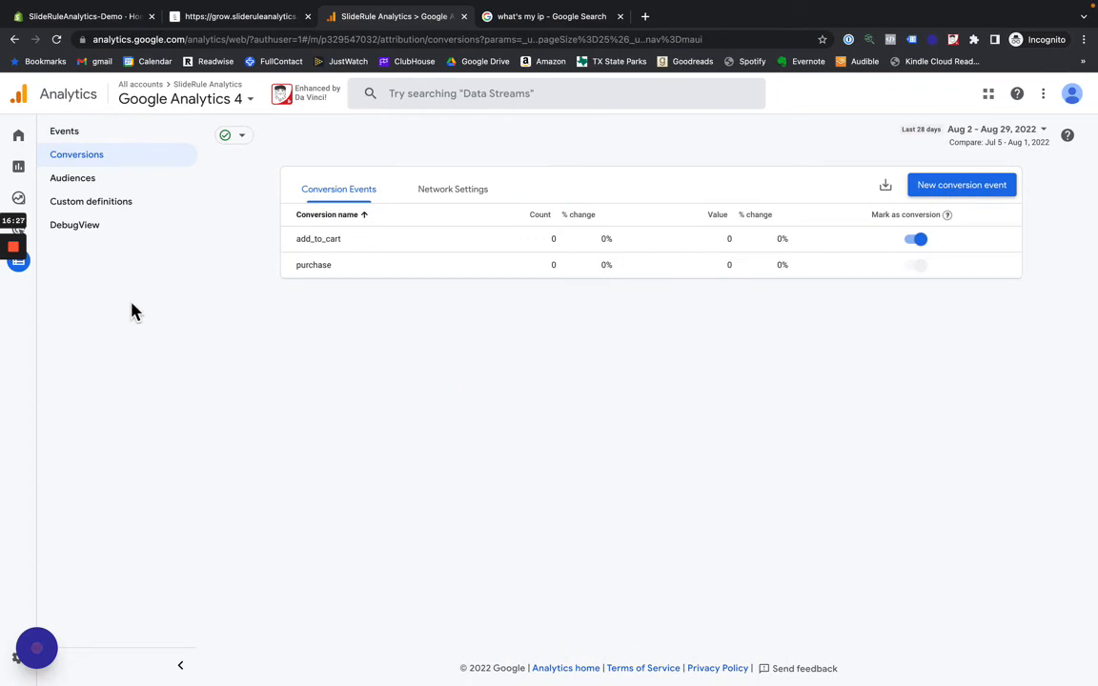
left_click(137, 205)
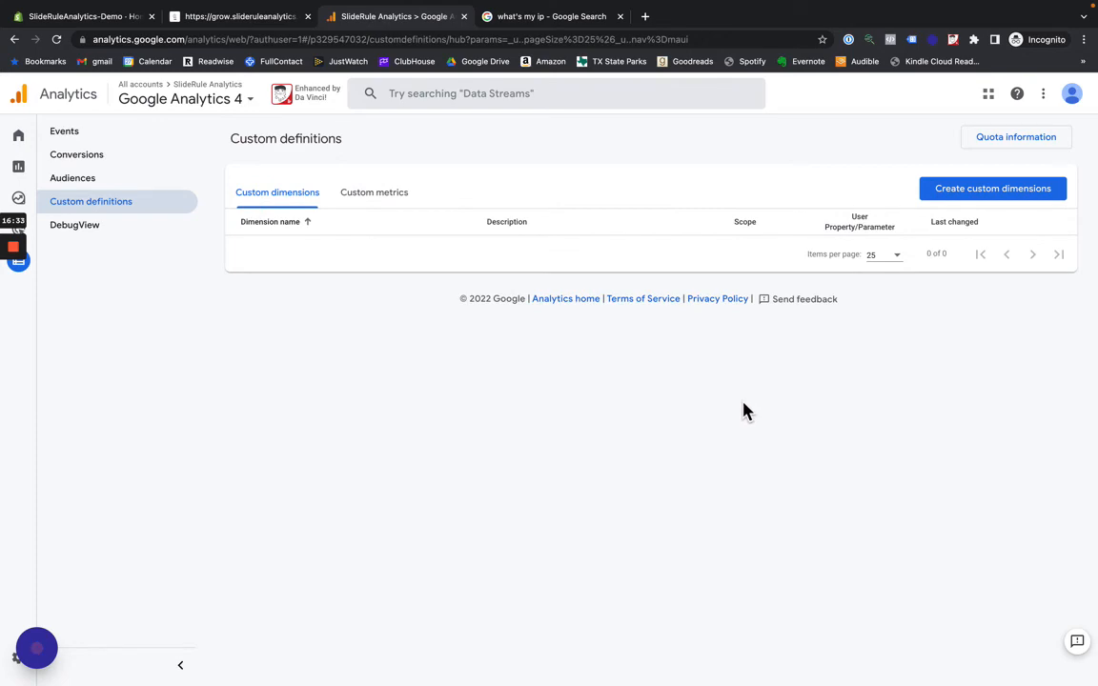
key("ctrl+Right")
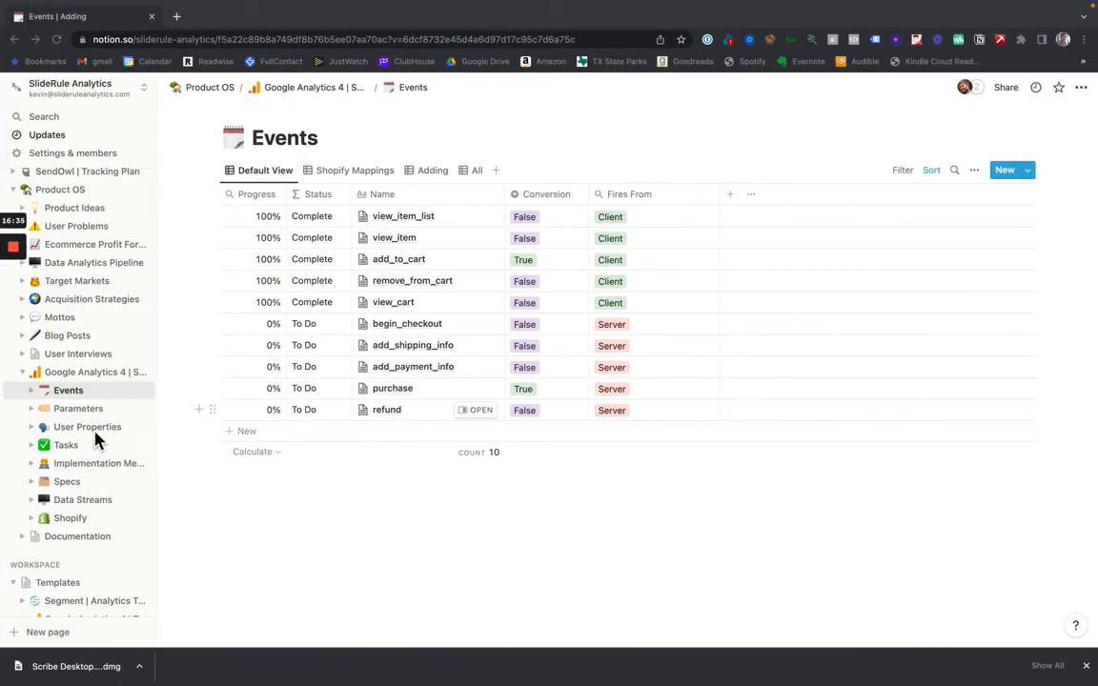
left_click(76, 411)
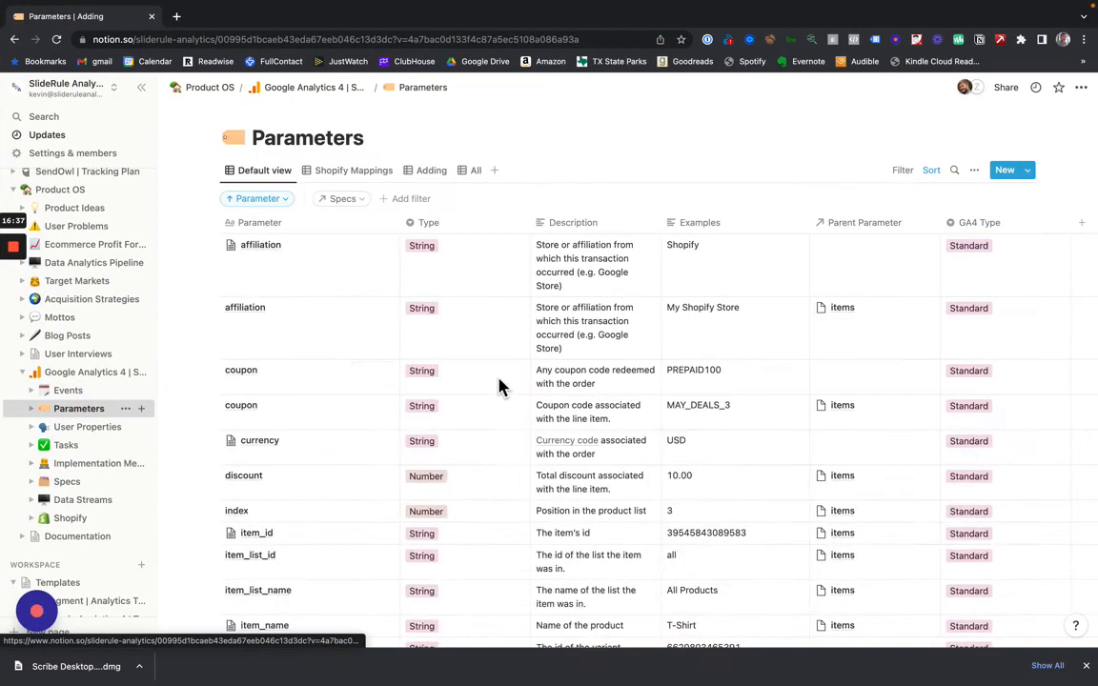
scroll(912, 361, "down", 1)
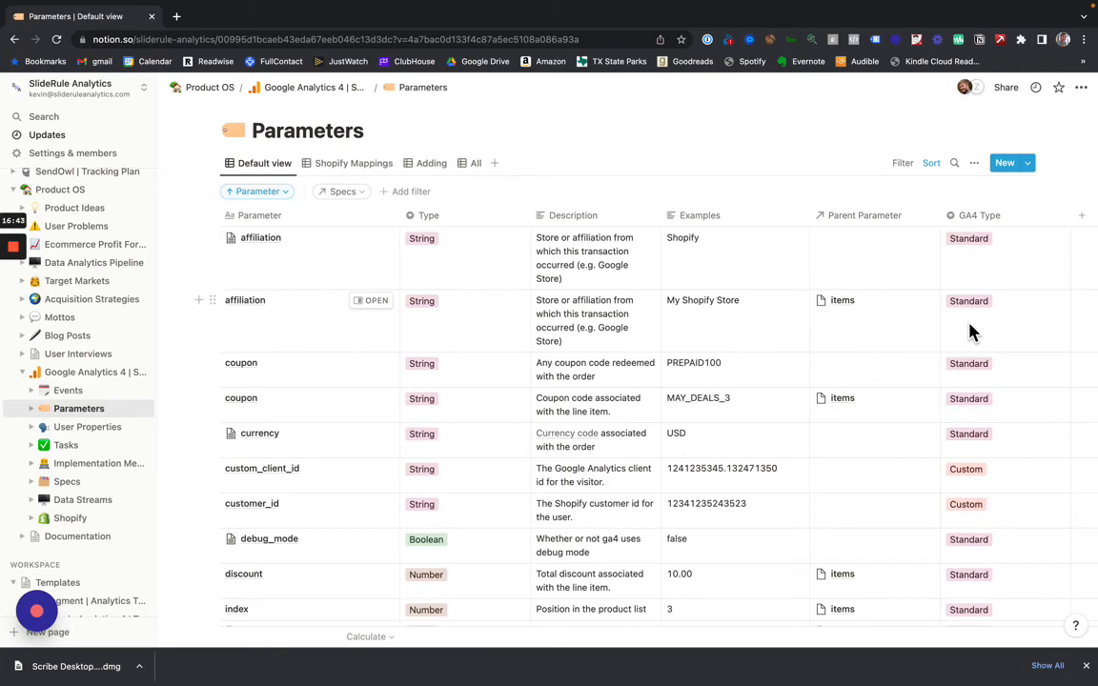
scroll(970, 330, "down", 5)
scroll(970, 329, "down", 3)
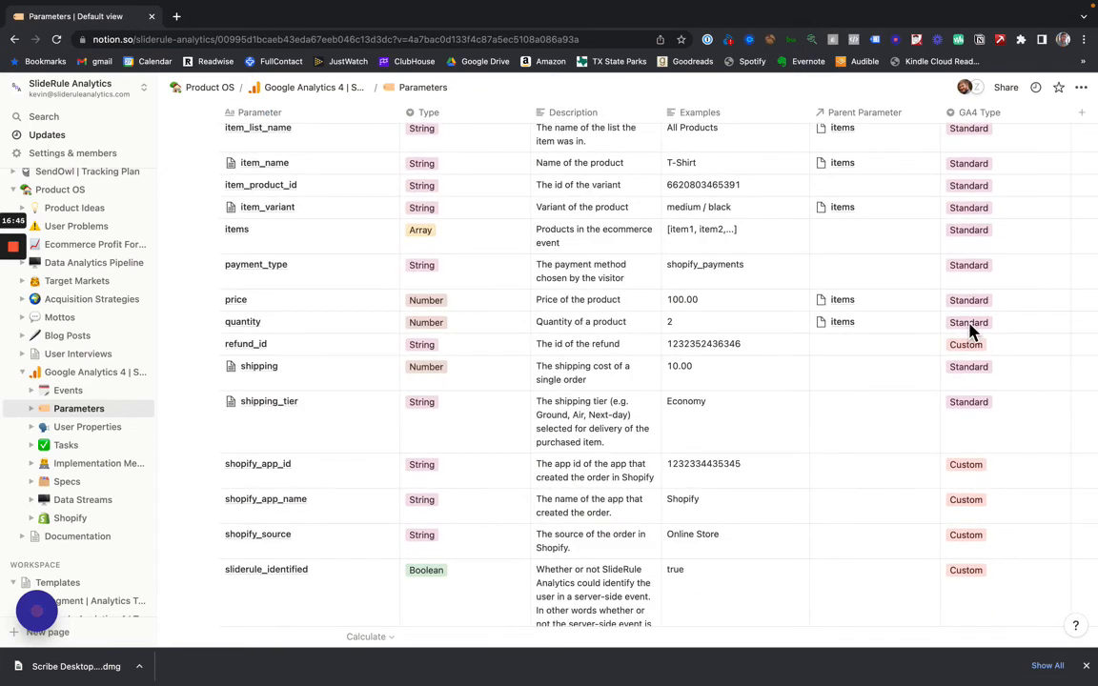
scroll(970, 330, "up", 8)
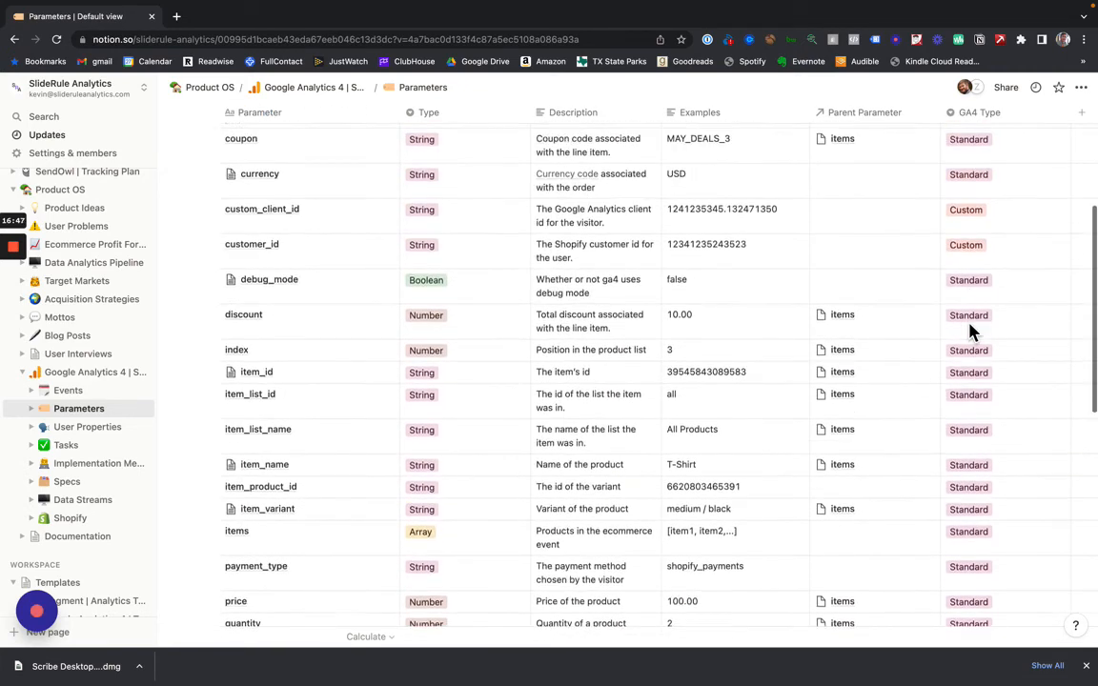
- Check the custom dimensions in Google Analytics and reopen the Parameters table from the Shopify tracking plan in Notion
key("ctrl+Left")
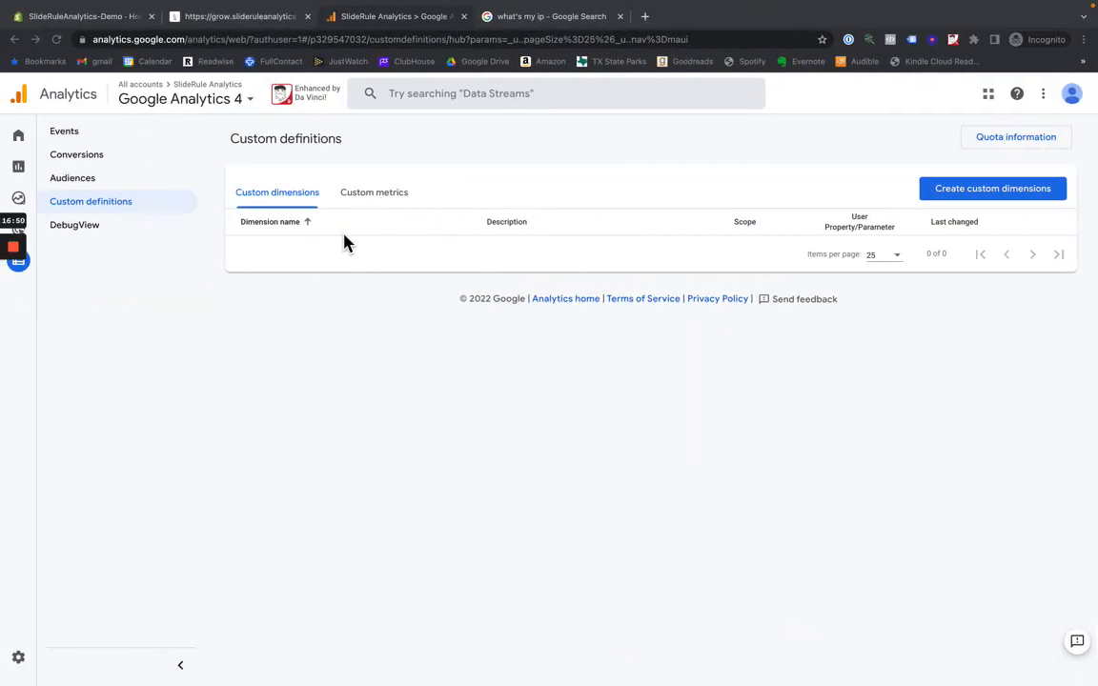
key("ctrl+Right")
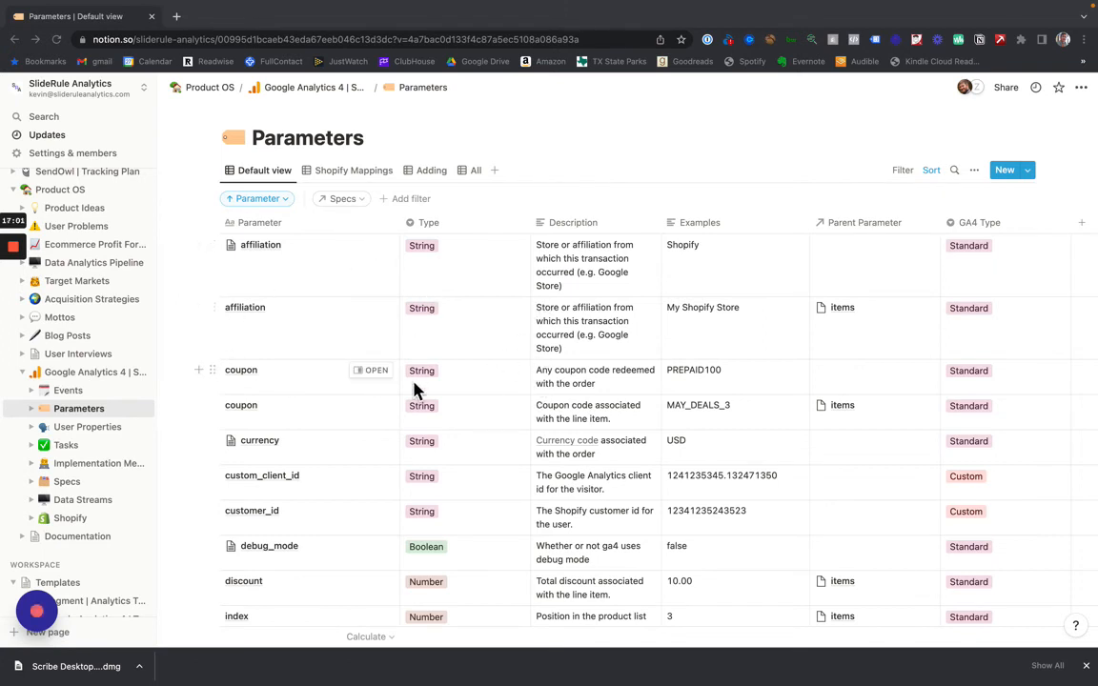
left_click(86, 375)
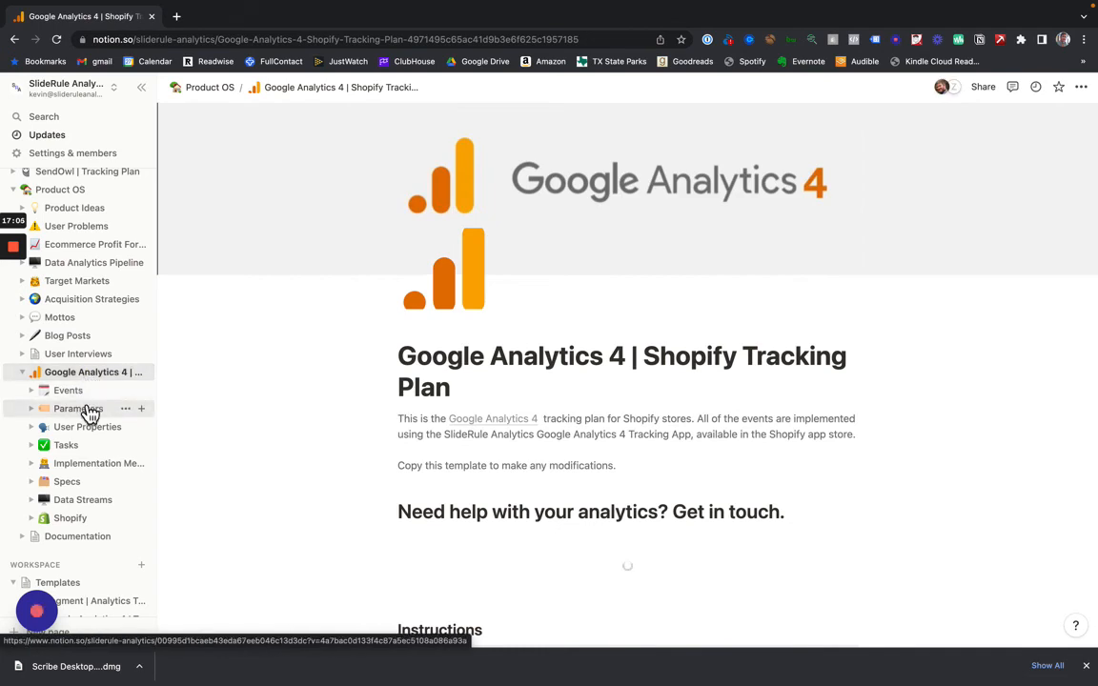
left_click(83, 409)
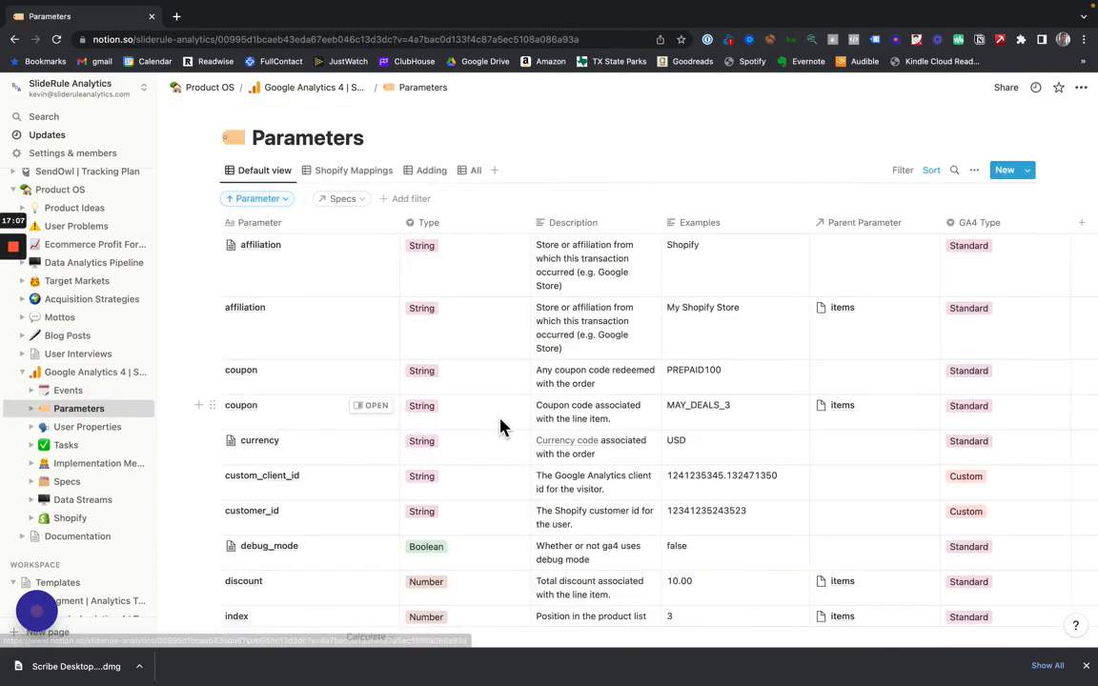
- Filter the Parameters table's default view to entries whose GA4 Type is Custom
left_click(360, 208)
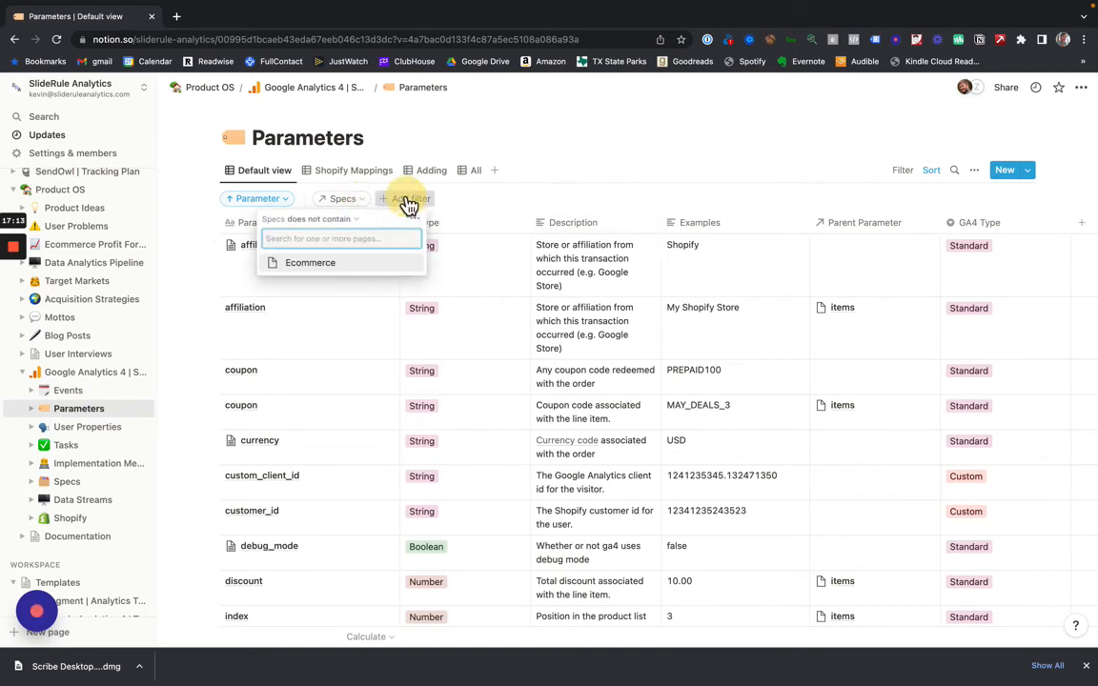
left_click(407, 200)
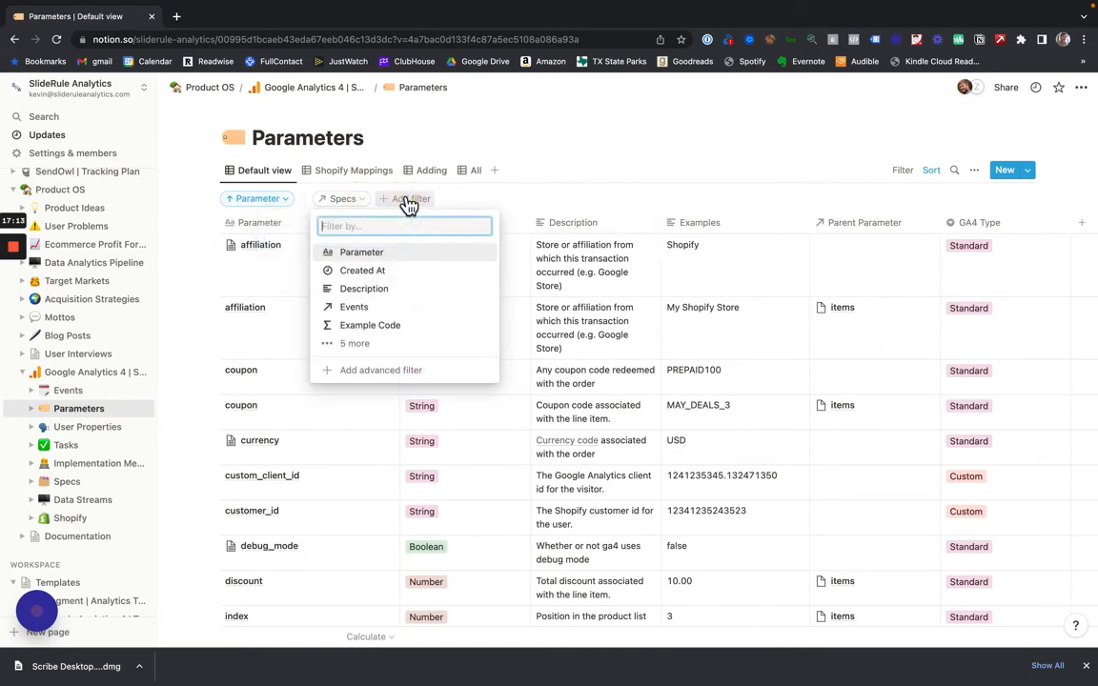
left_click(390, 255)
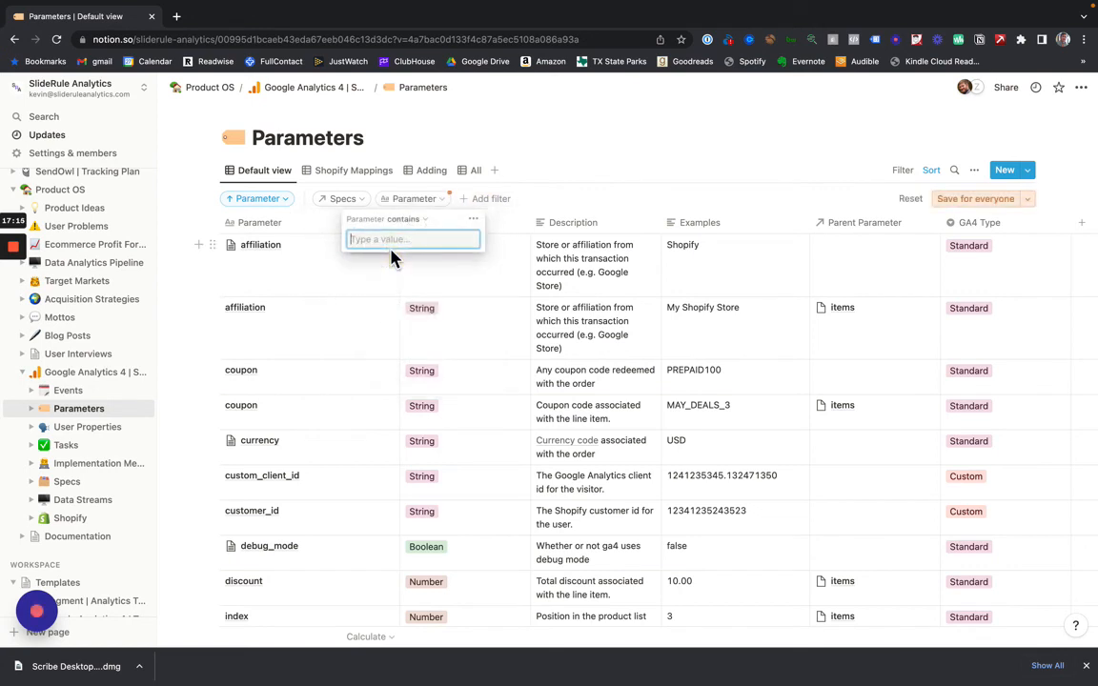
left_click(475, 202)
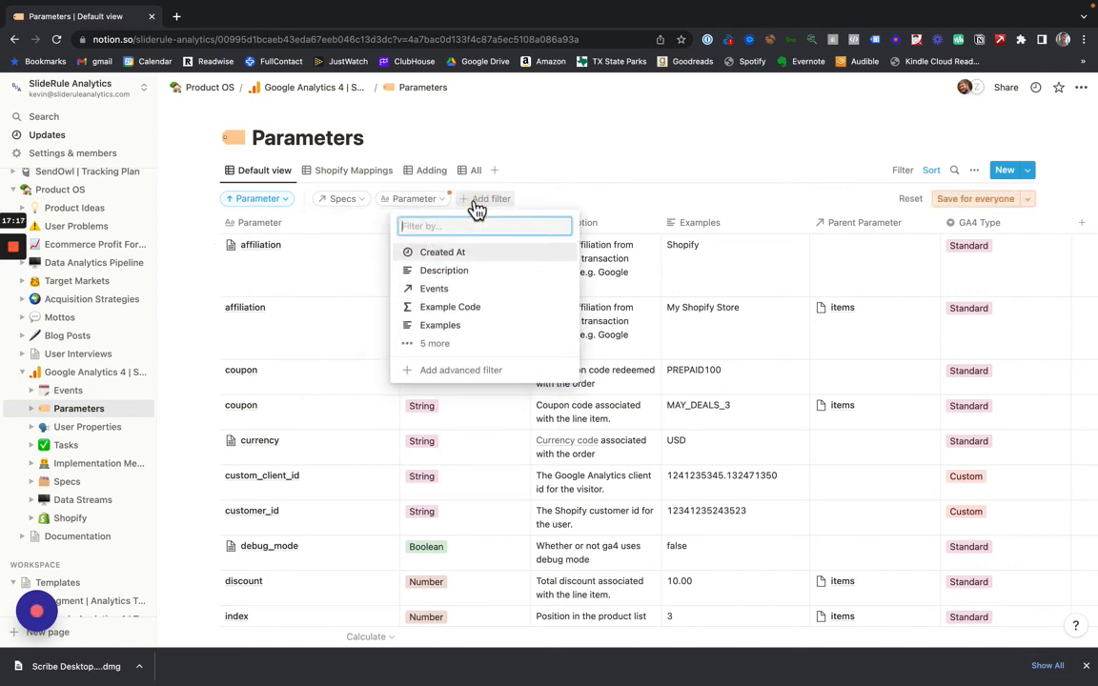
left_click(436, 342)
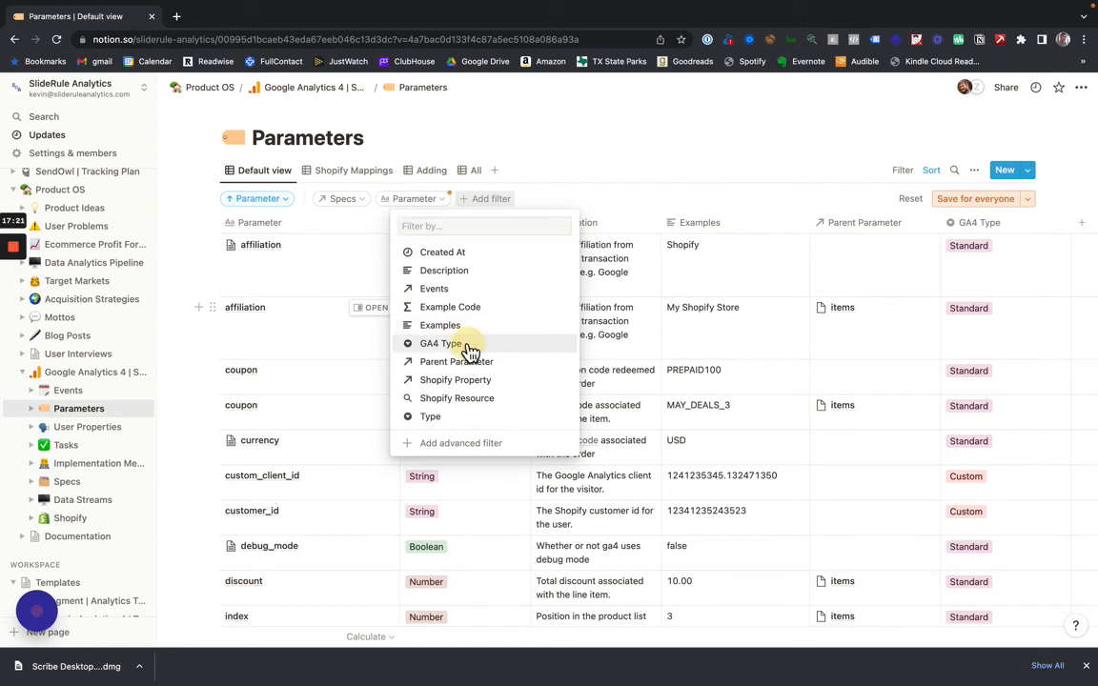
left_click(463, 343)
left_click(420, 263)
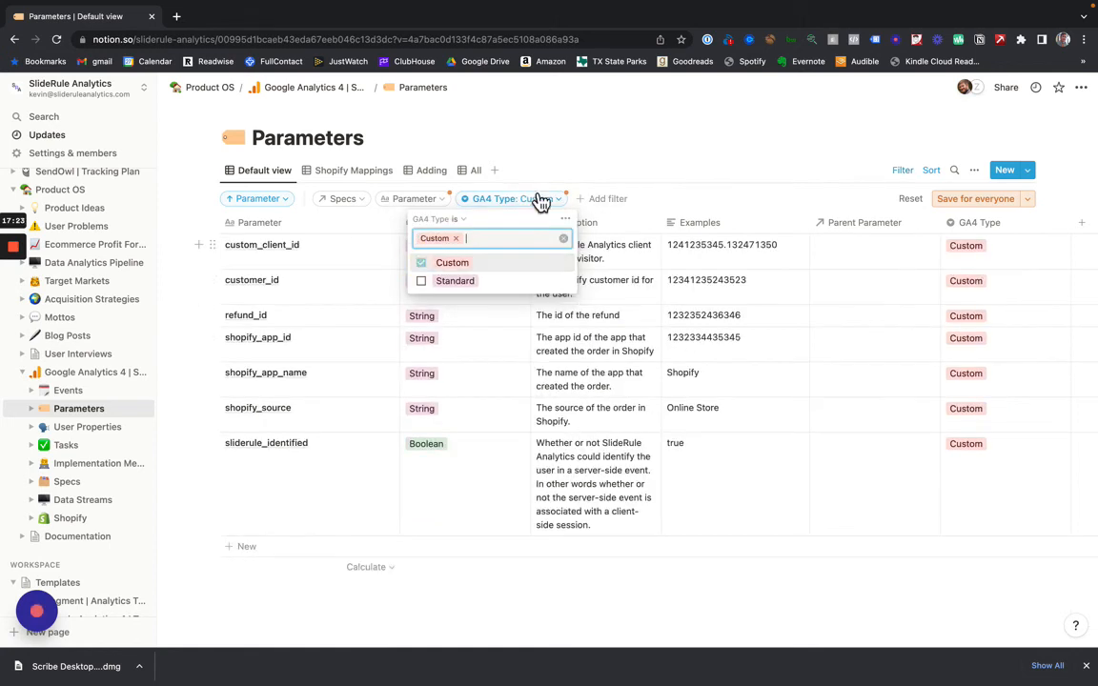
left_click(641, 151)
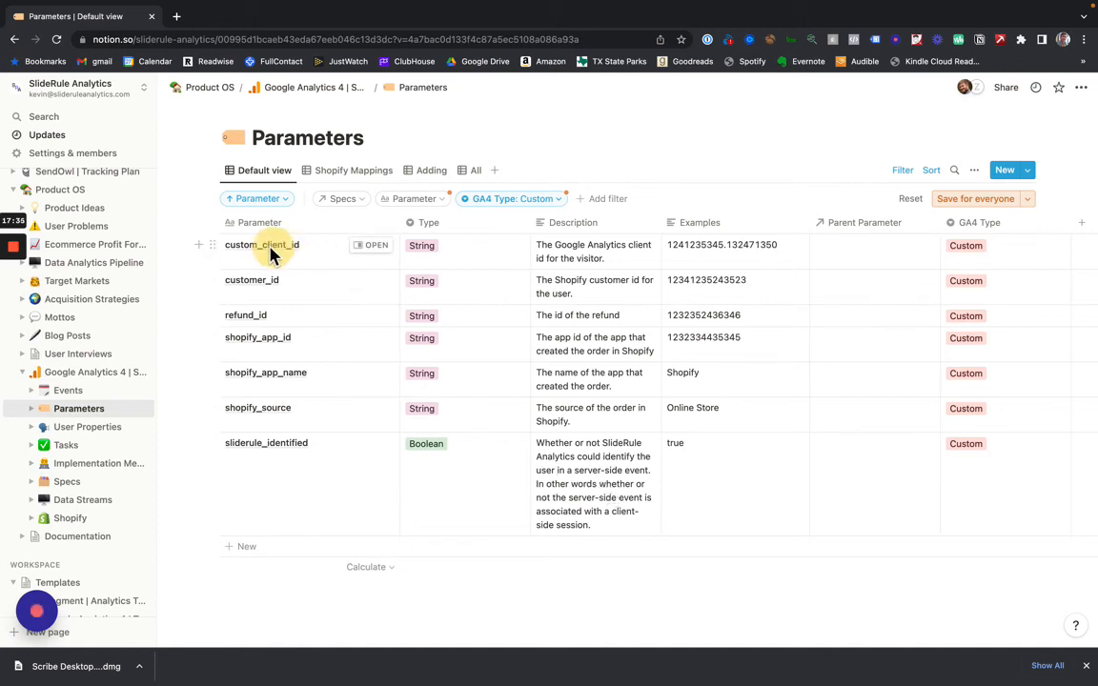
- Copy the custom_client_id parameter's name from Notion and paste it as the name of a new custom dimension in Google Analytics
left_click(239, 251)
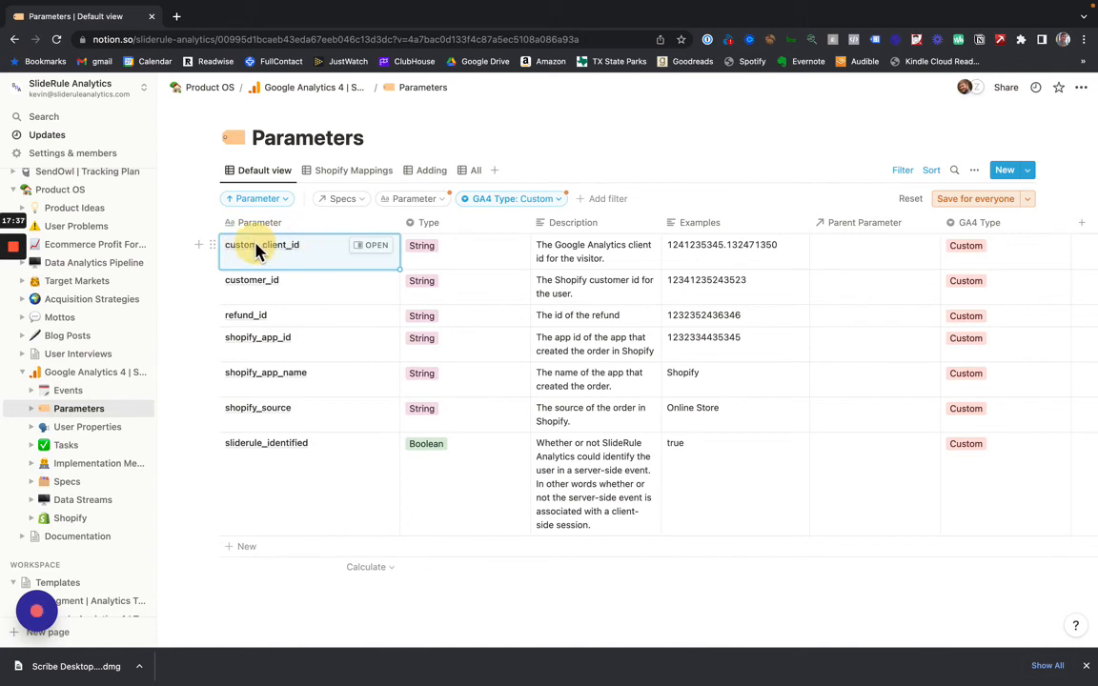
left_click(368, 249)
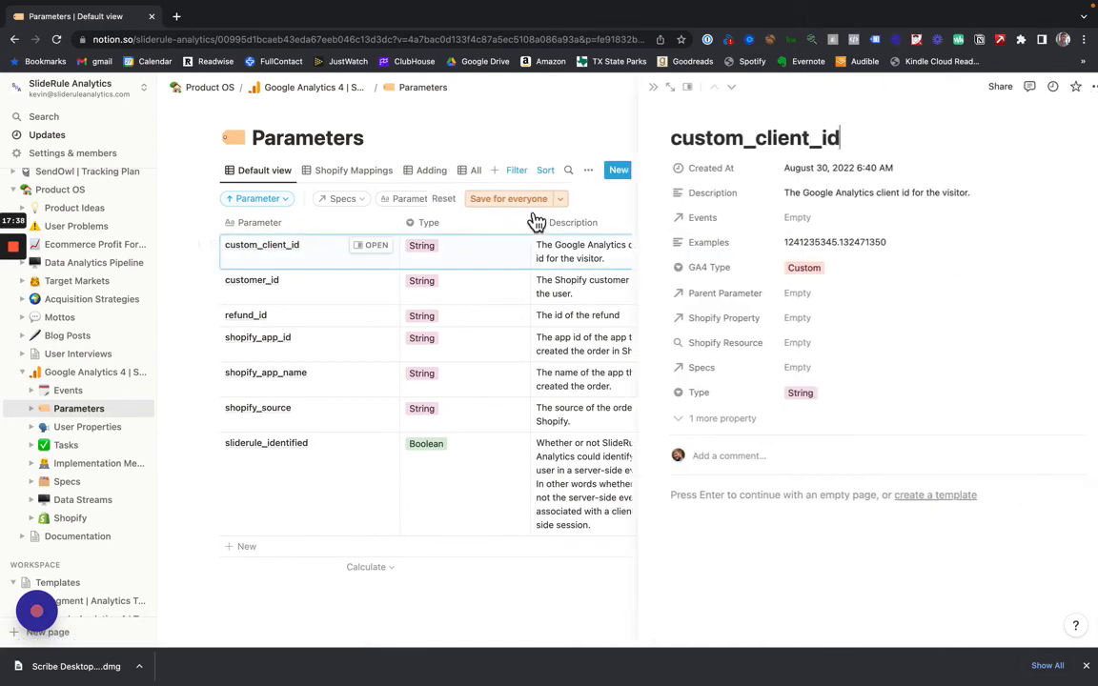
double_click(748, 139)
key("super+c")
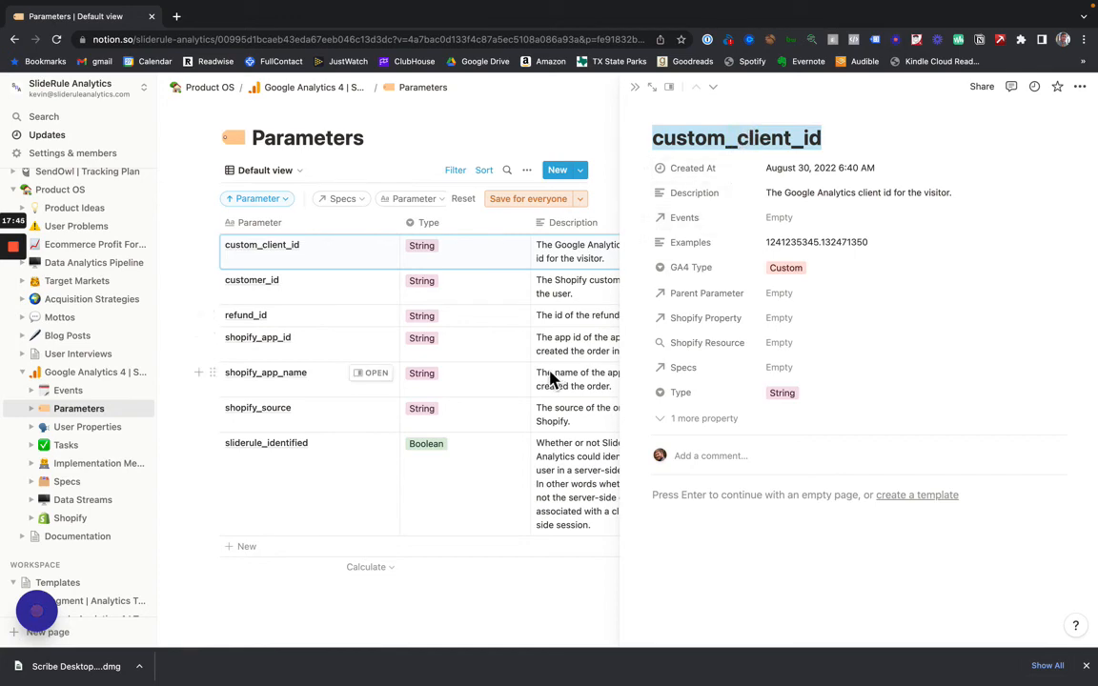
key("ctrl+Left")
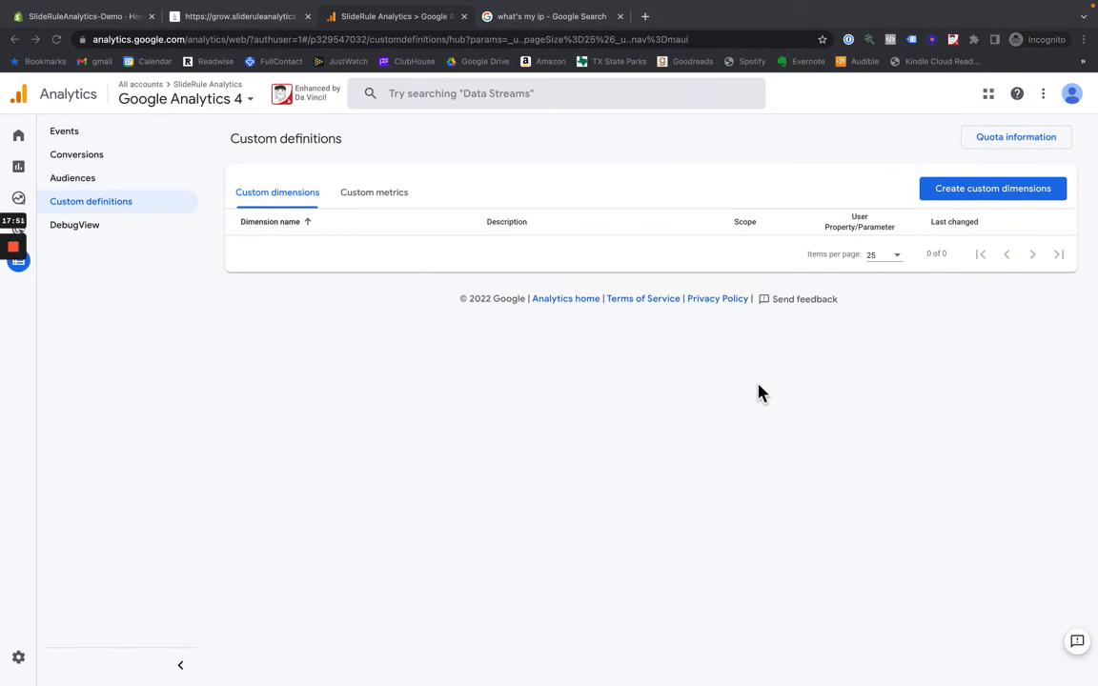
left_click(964, 191)
left_click(826, 225)
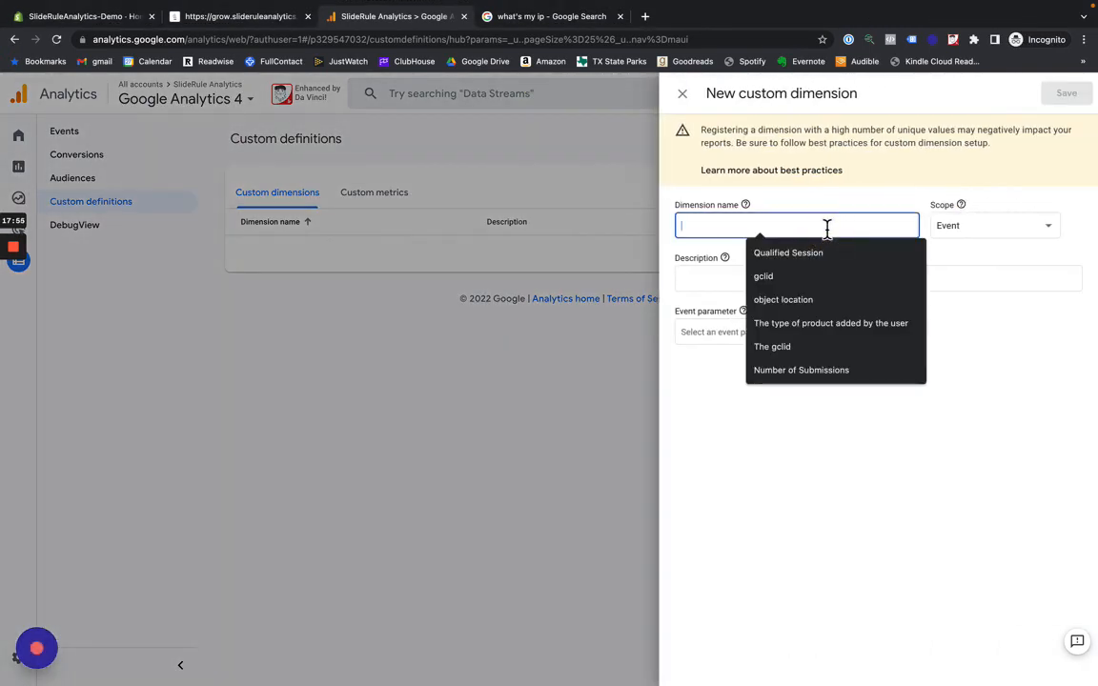
key("super+v")
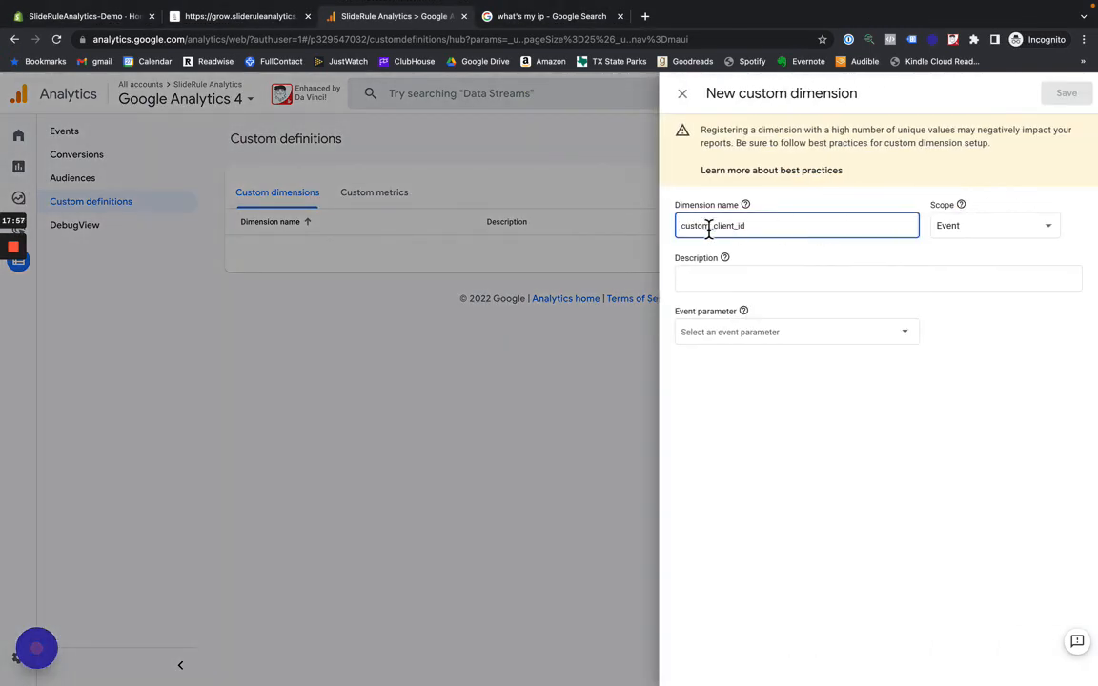
- Check the custom_client_id entry in Notion and set the new custom dimension's scope to User in Google Analytics
key("ctrl+Right")
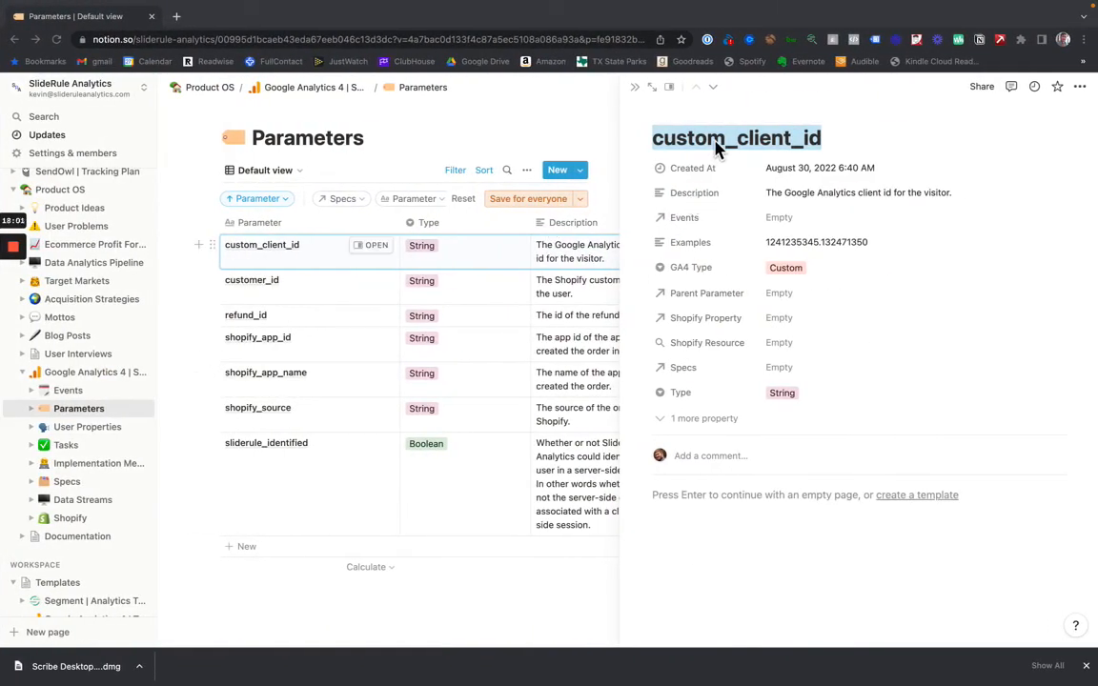
key("ctrl+Left")
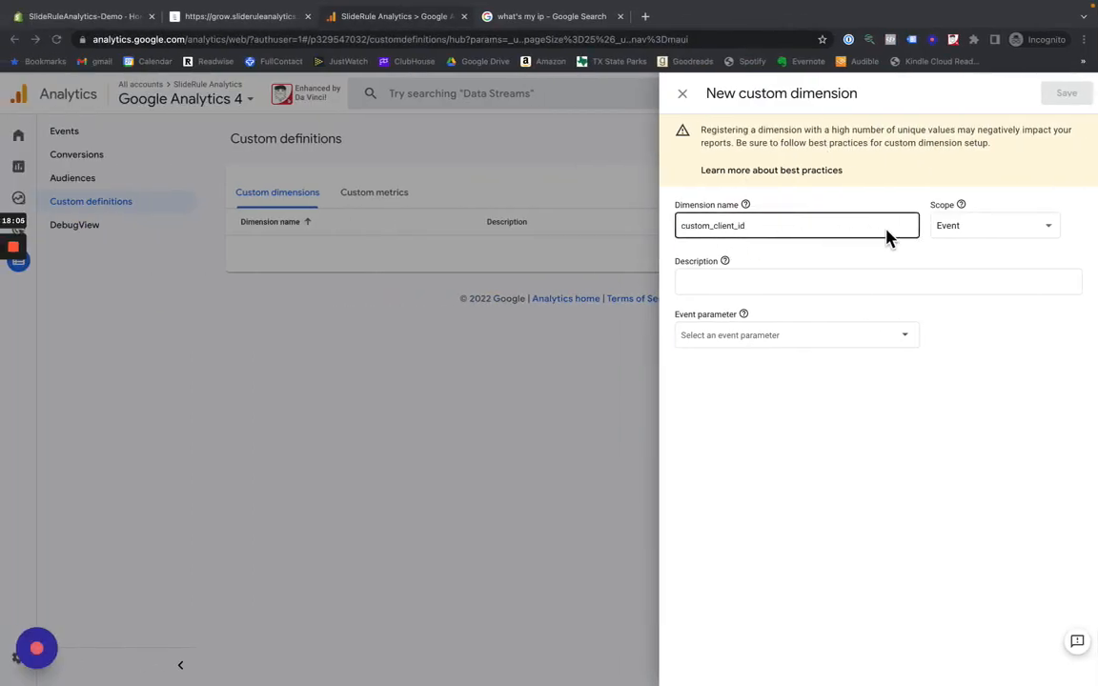
left_click(395, 135)
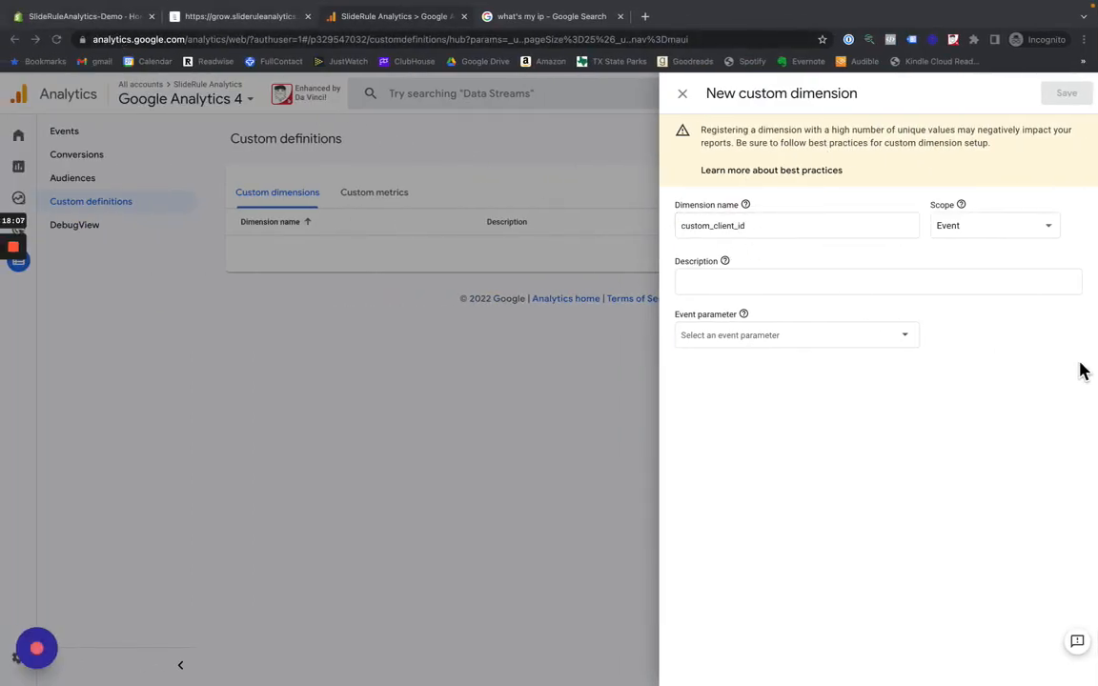
left_click(956, 232)
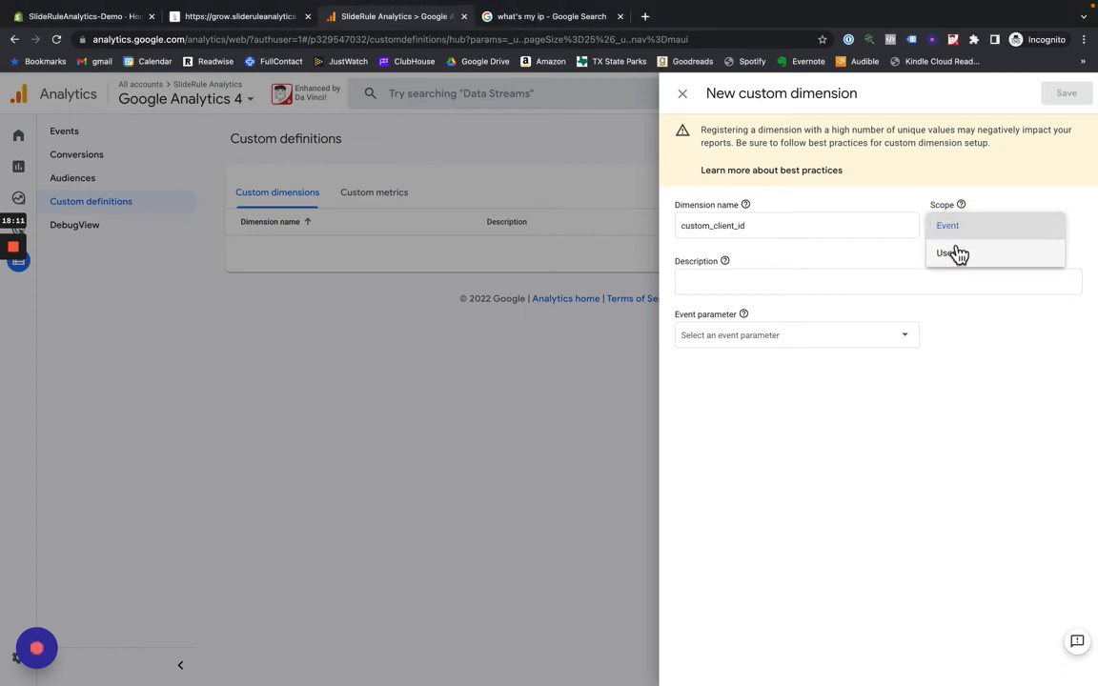
left_click(957, 253)
- Copy the custom_client_id description from Notion into the new dimension's description: "The Google Analytics client id for the visitor."
left_click(894, 282)
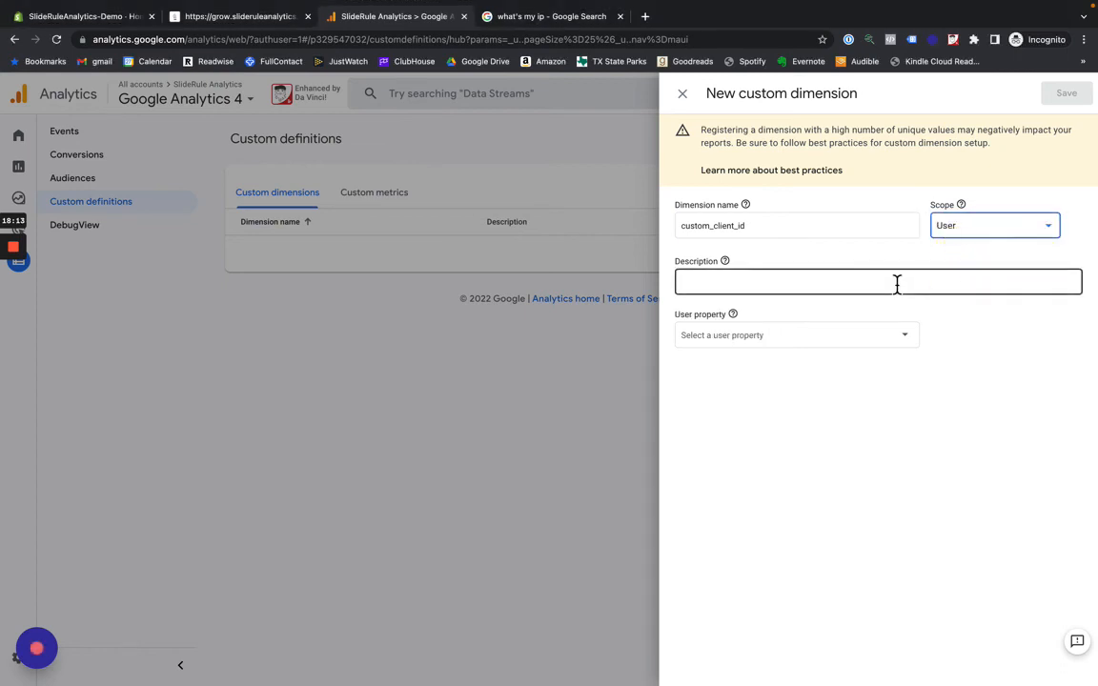
key("ctrl+Right")
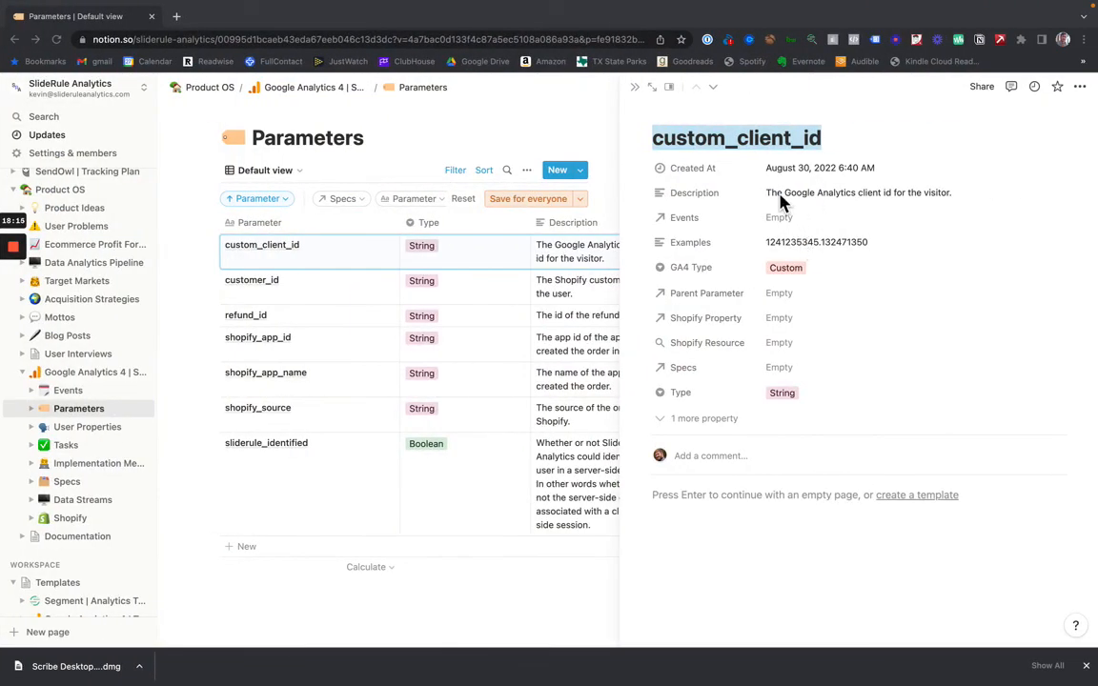
left_click(775, 194)
left_click_drag(951, 192, 732, 186)
key("super+c")
key("ctrl+Left")
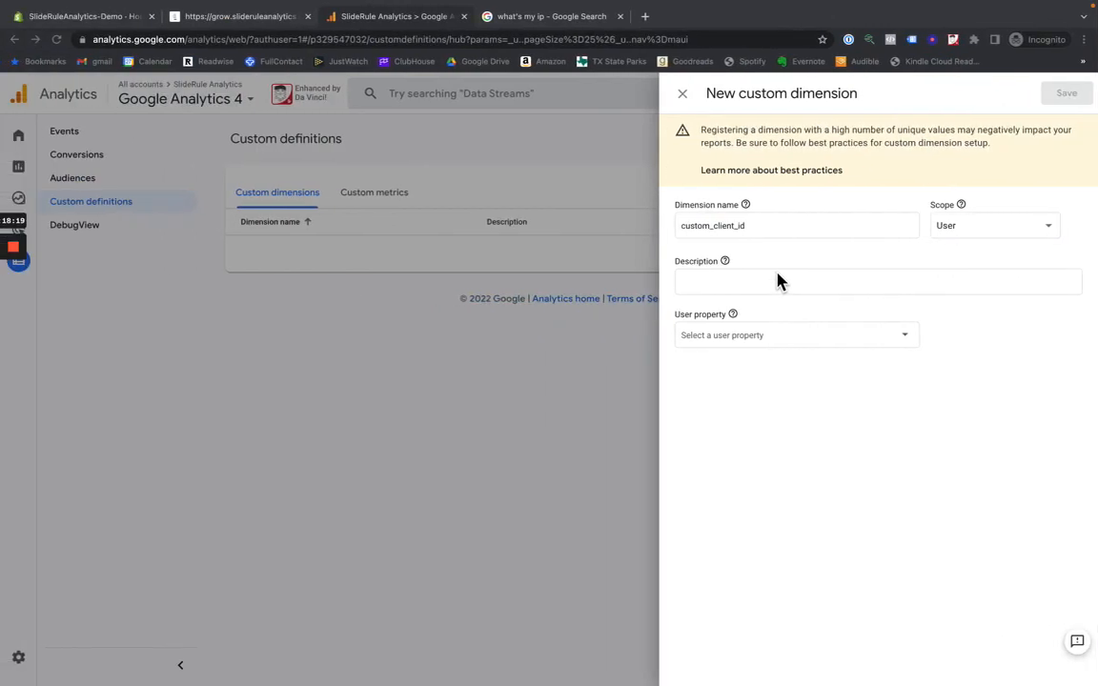
key("super+v")
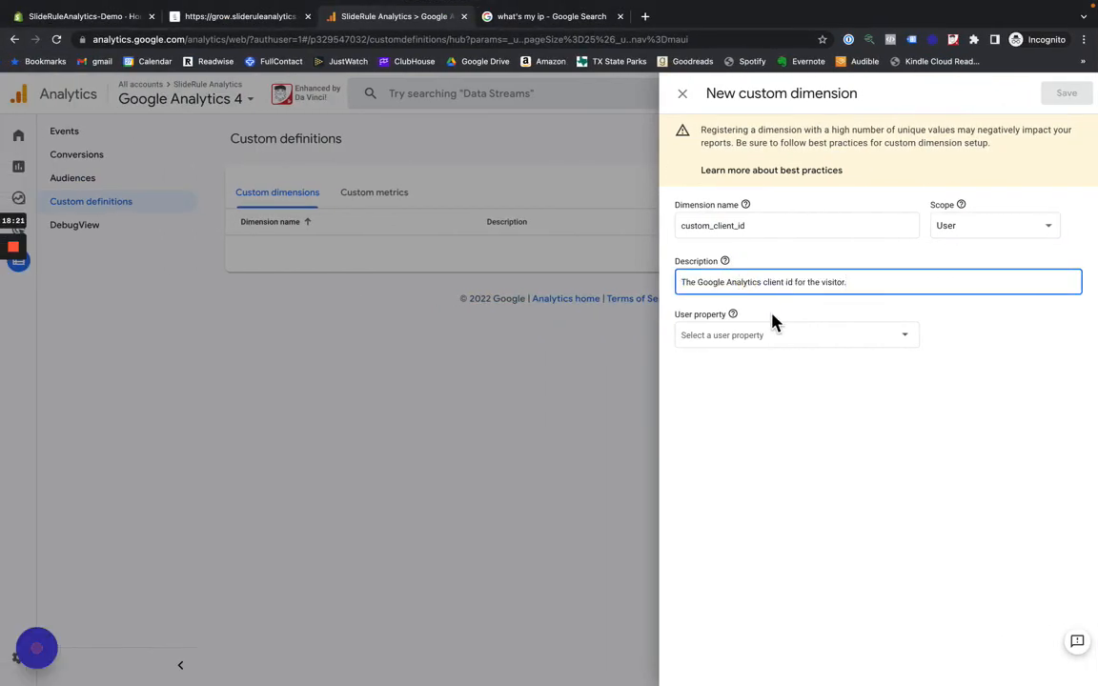
- Move custom_client_id from the new dimension's name to its user property
double_click(715, 225)
key("super+c")
key("BackSpace")
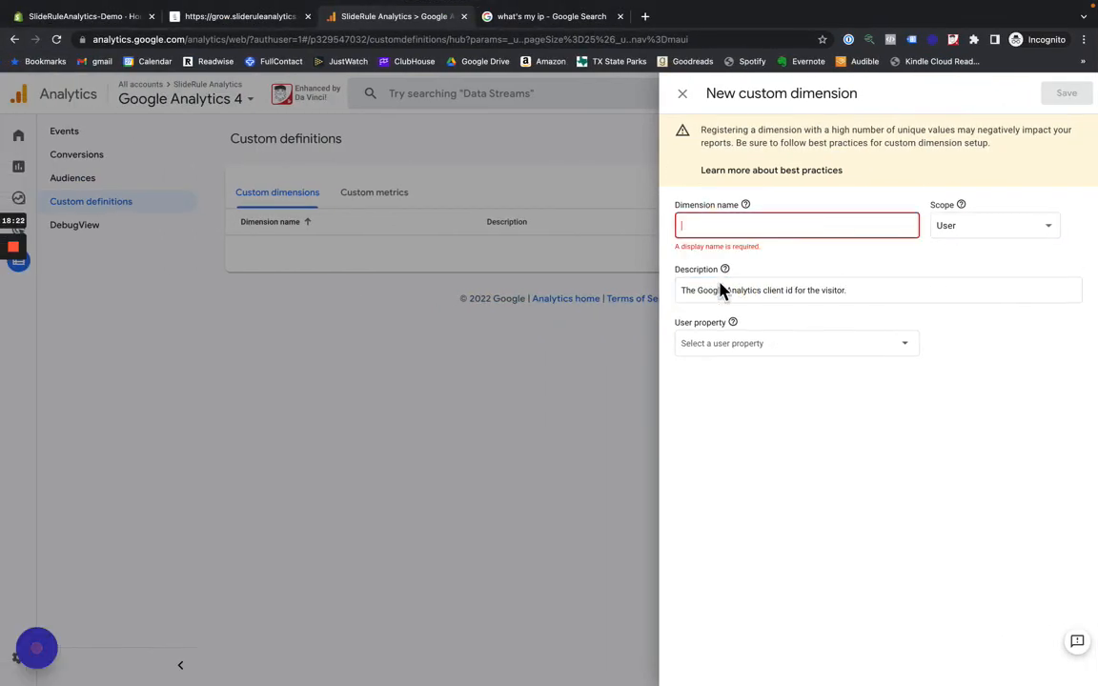
left_click(718, 341)
key("super+v")
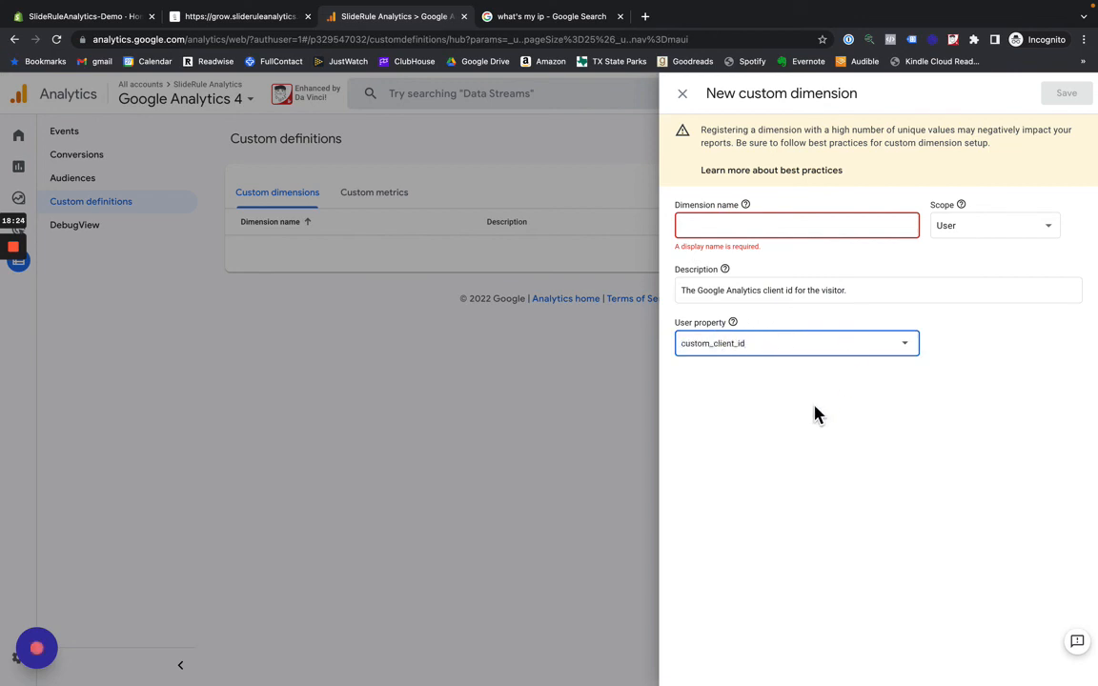
- Name the new custom dimension Client ID and save it
double_click(718, 225)
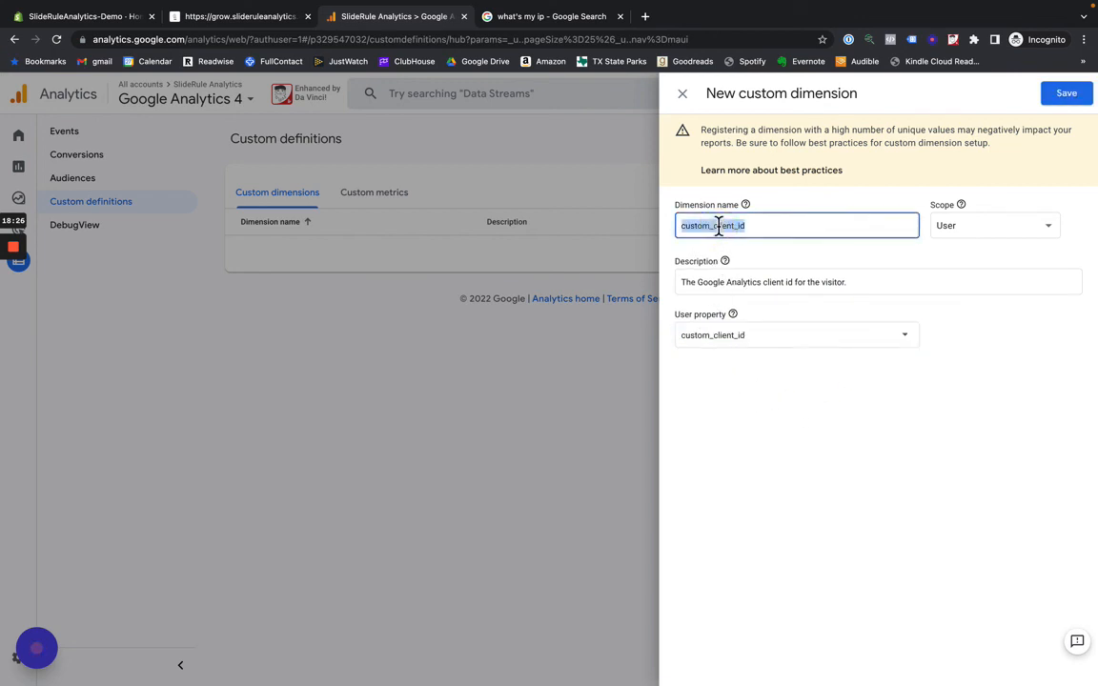
type("Client Id")
key("BackSpace")
type("D")
left_click(1065, 93)
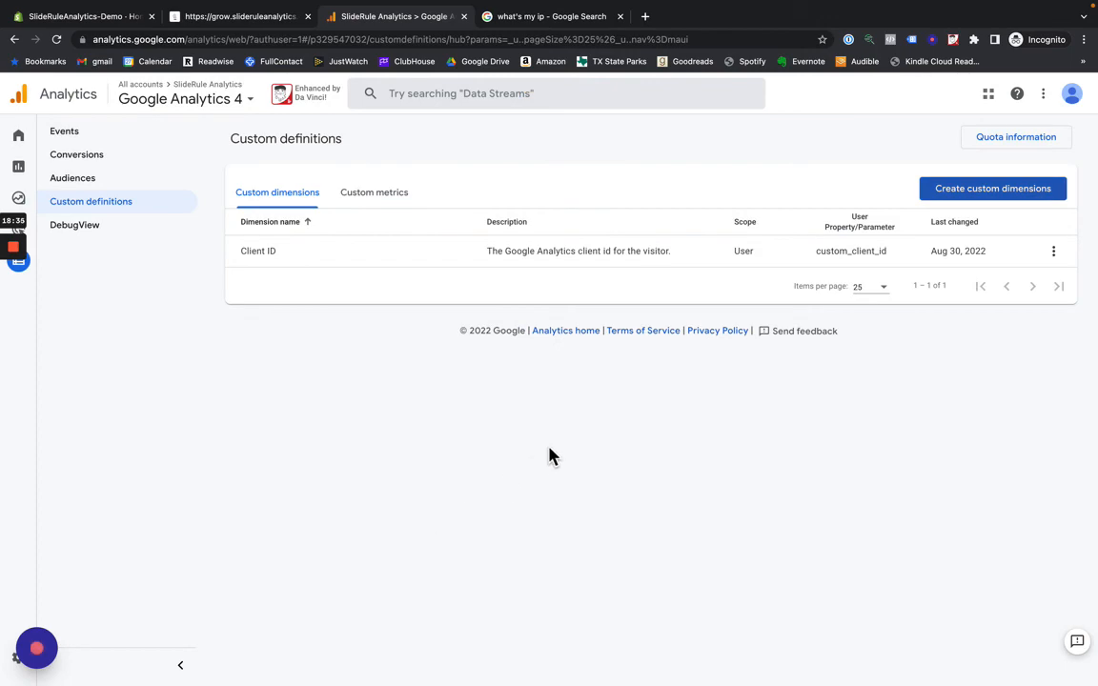
- Copy the shopify_source parameter's name from its entry in Notion and return to the custom dimensions in Google Analytics
key("ctrl+Right")
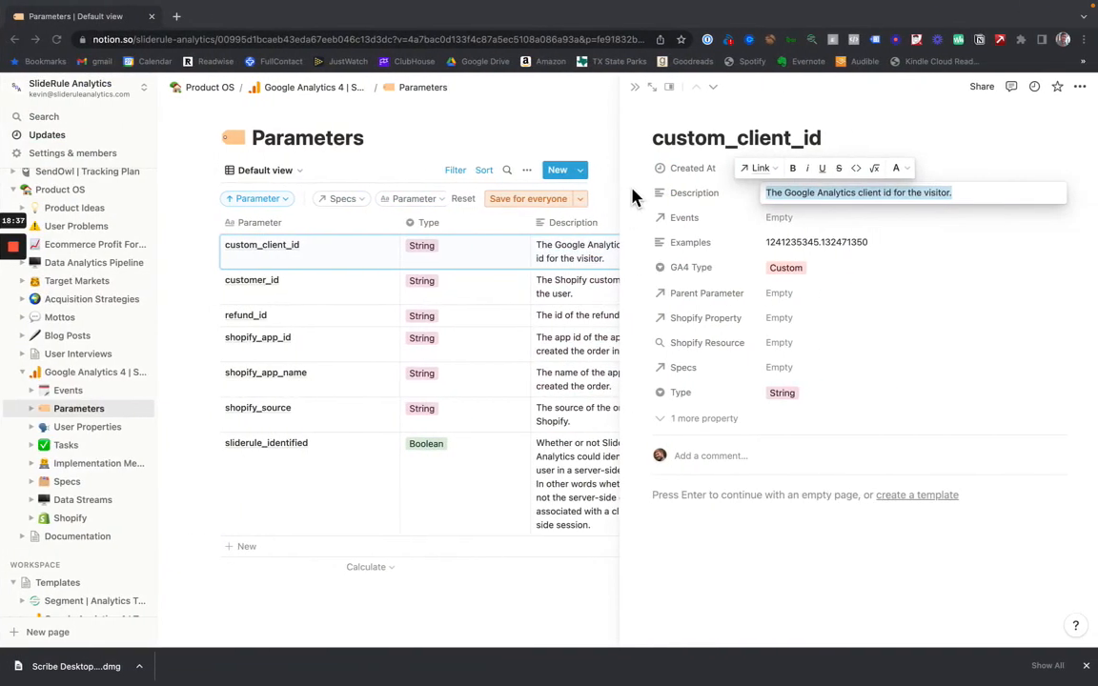
left_click(637, 86)
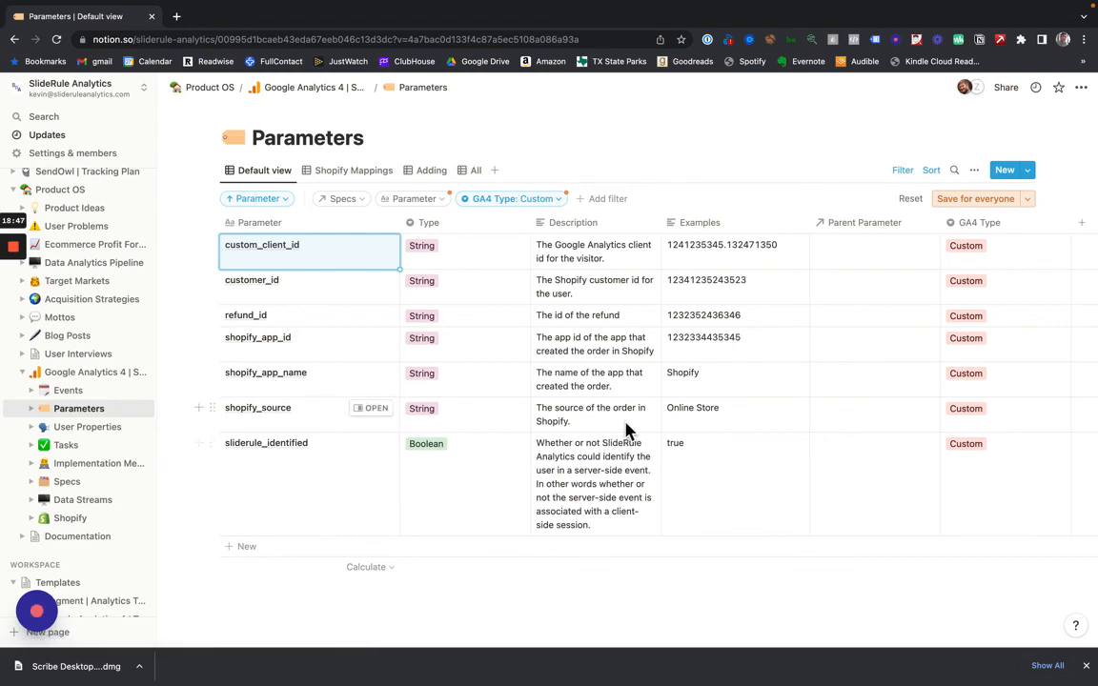
left_click(379, 420)
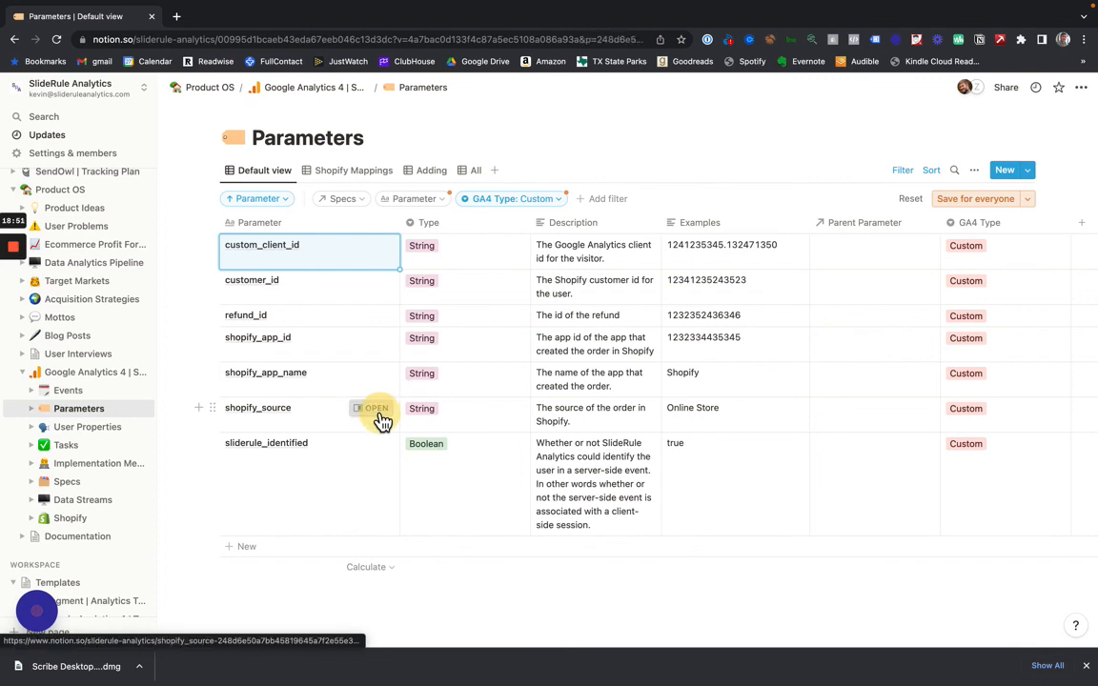
double_click(761, 141)
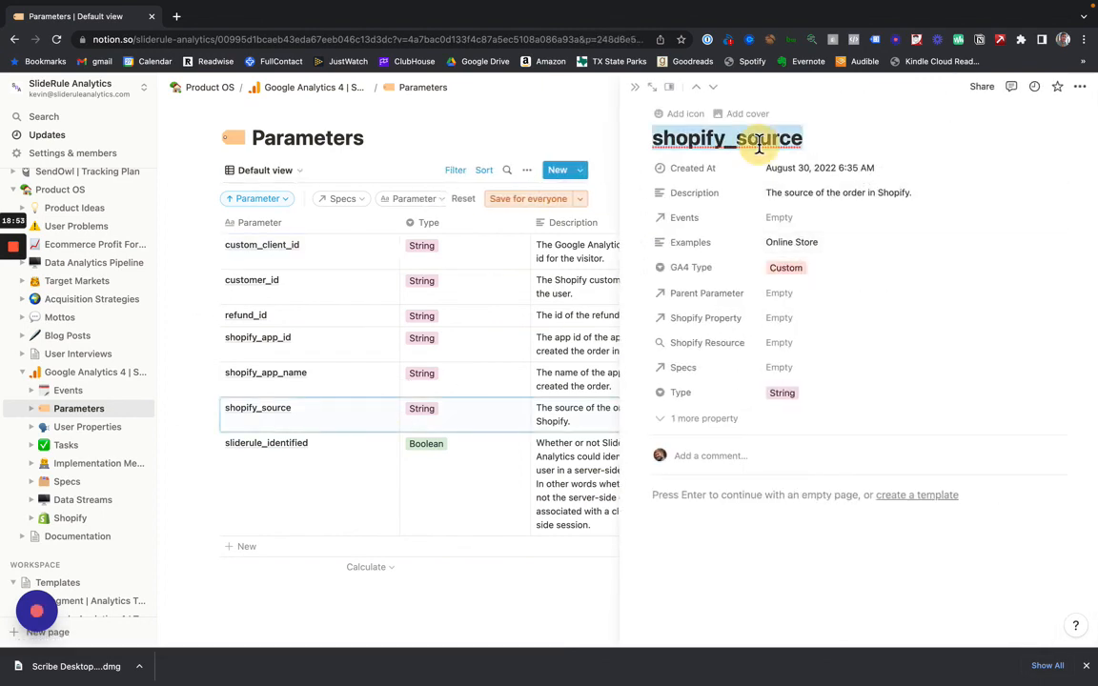
left_click(633, 87)
key("ctrl+Left")
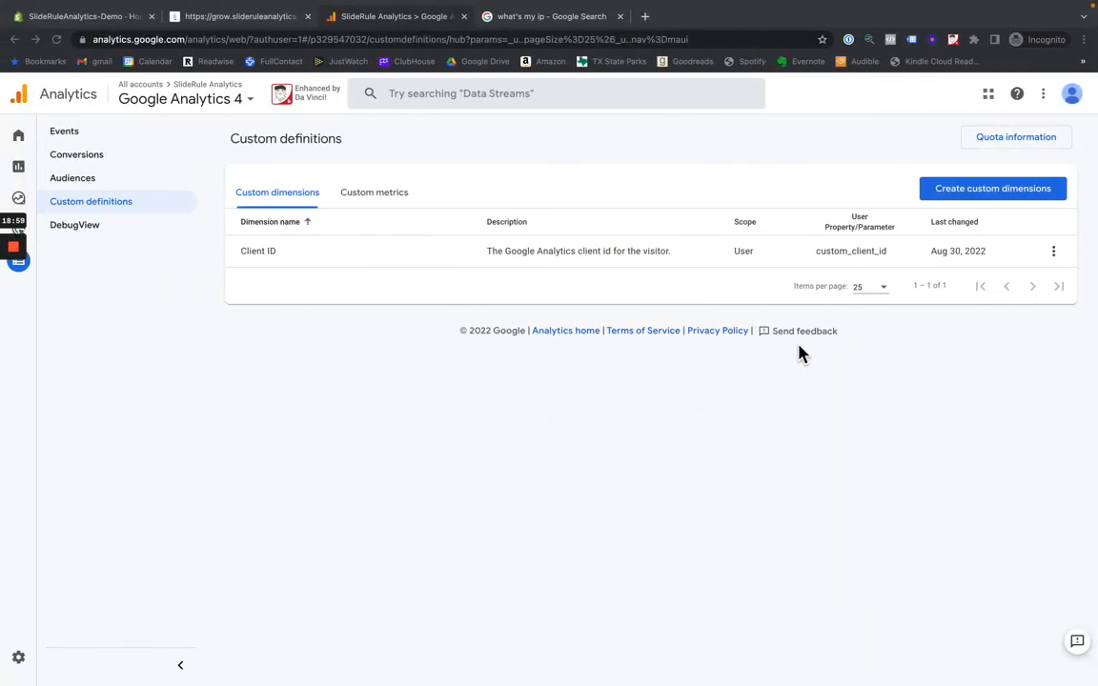
left_click(849, 178)
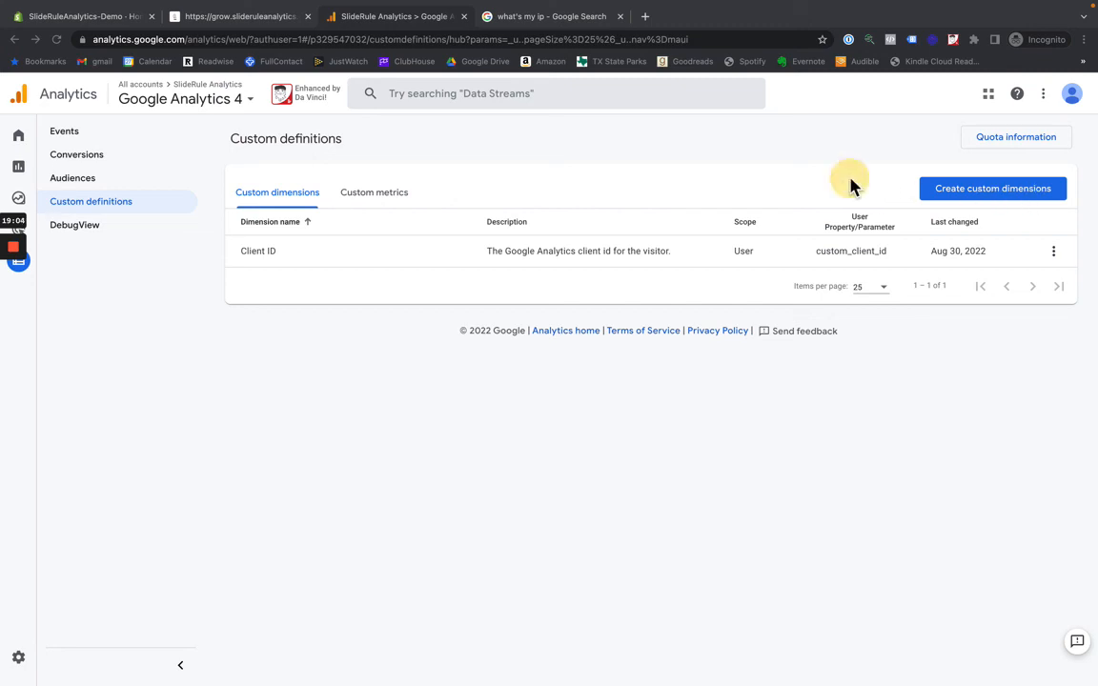
- Start a new event-scoped custom dimension with the copied shopify_source as its event parameter and name it Shopify Source
left_click(947, 189)
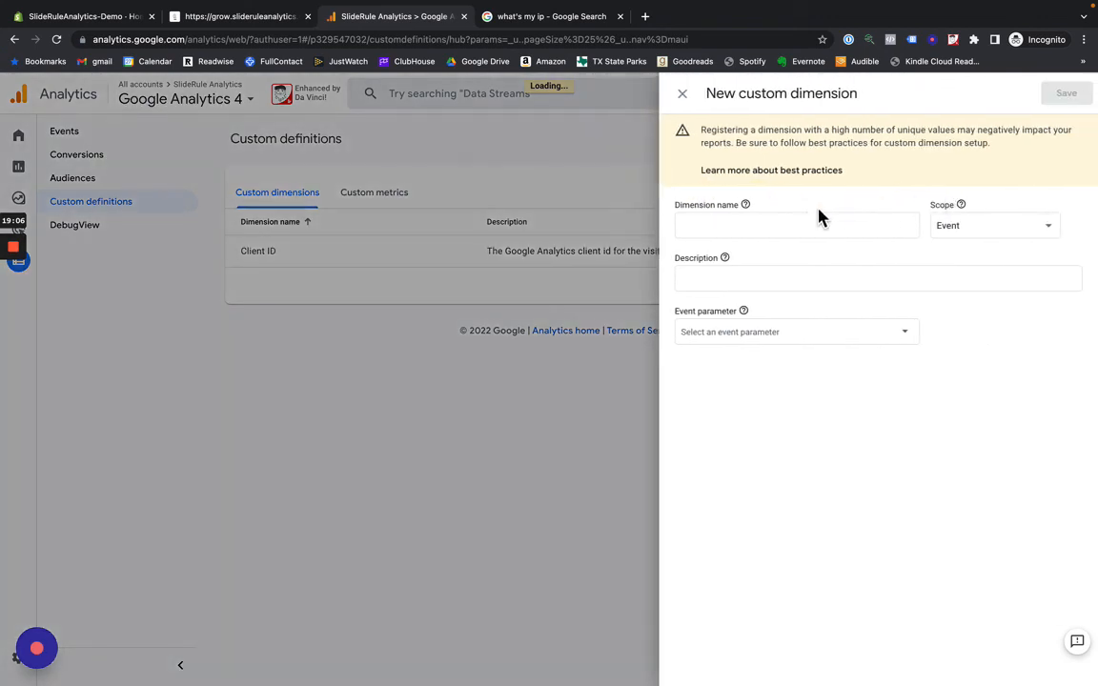
left_click(728, 331)
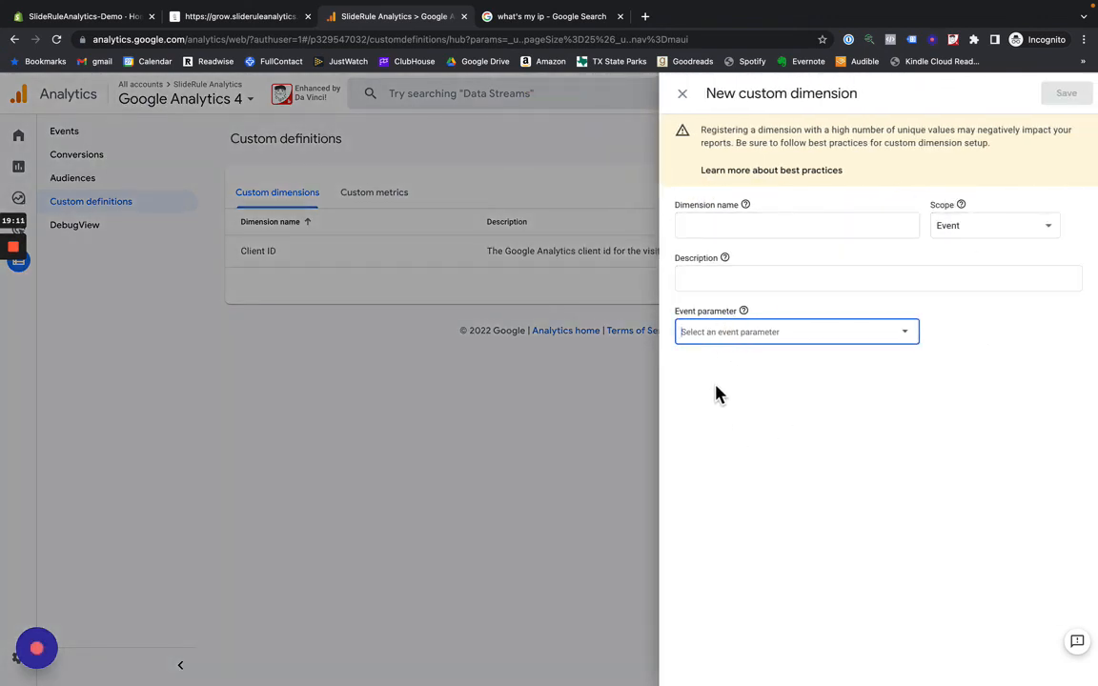
left_click(716, 335)
left_click(735, 311)
left_click(740, 223)
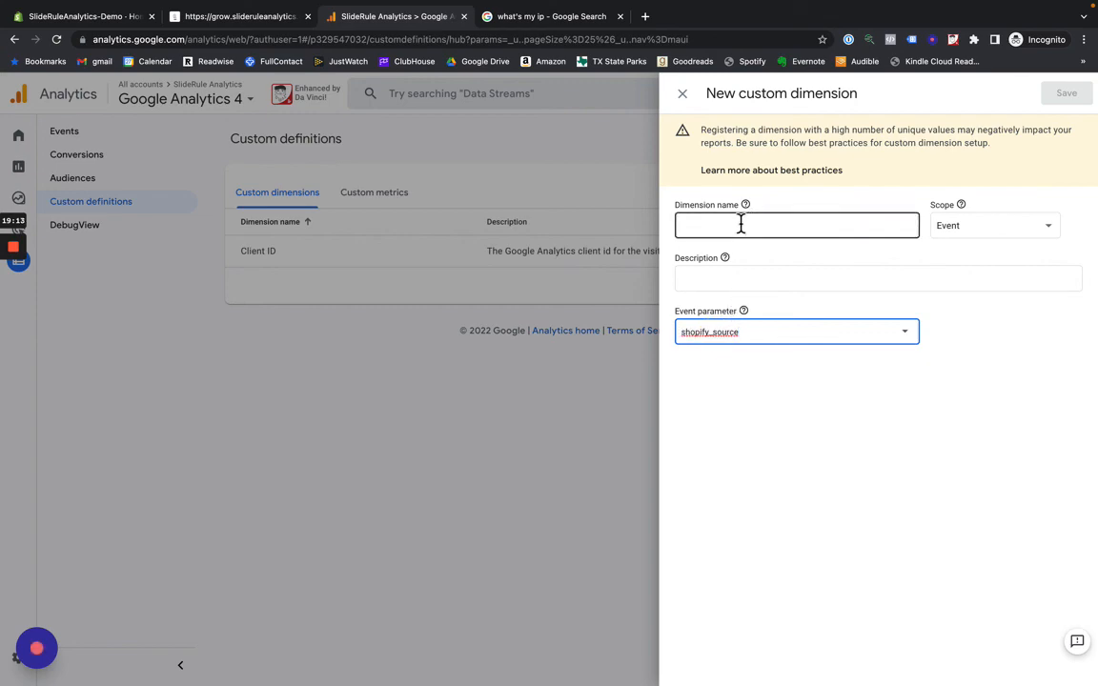
type("Shopi")
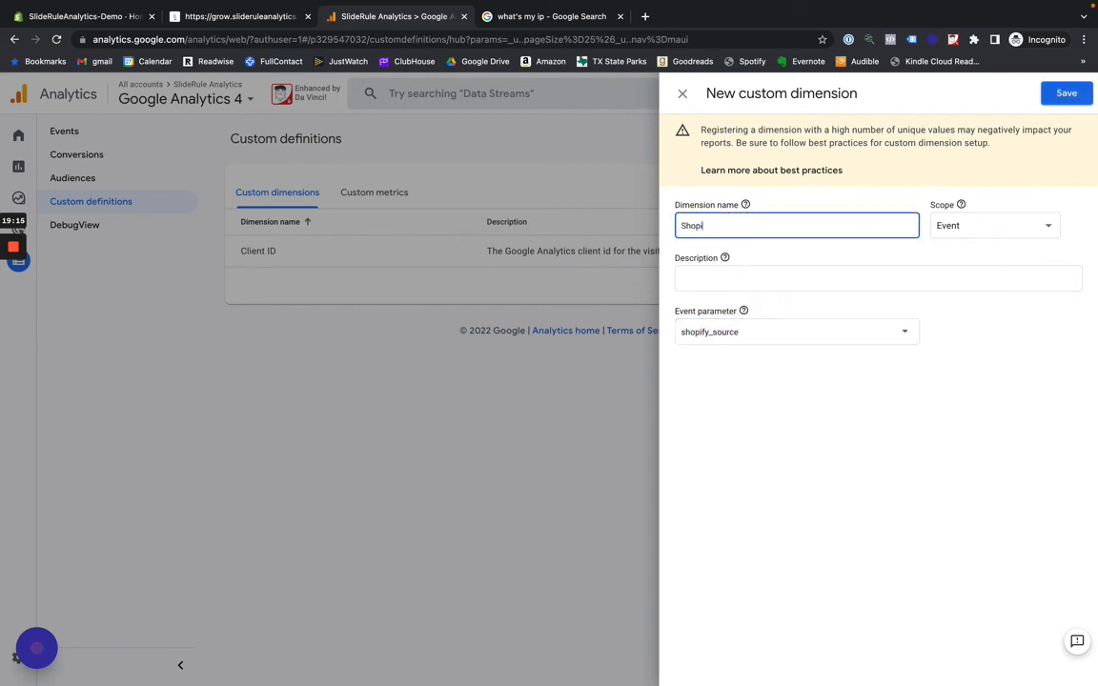
type("fy Source")
- Copy the shopify_source description from Notion into the new dimension's description, "The source of the order in Shopify.", and save the dimension
key("ctrl+Right")
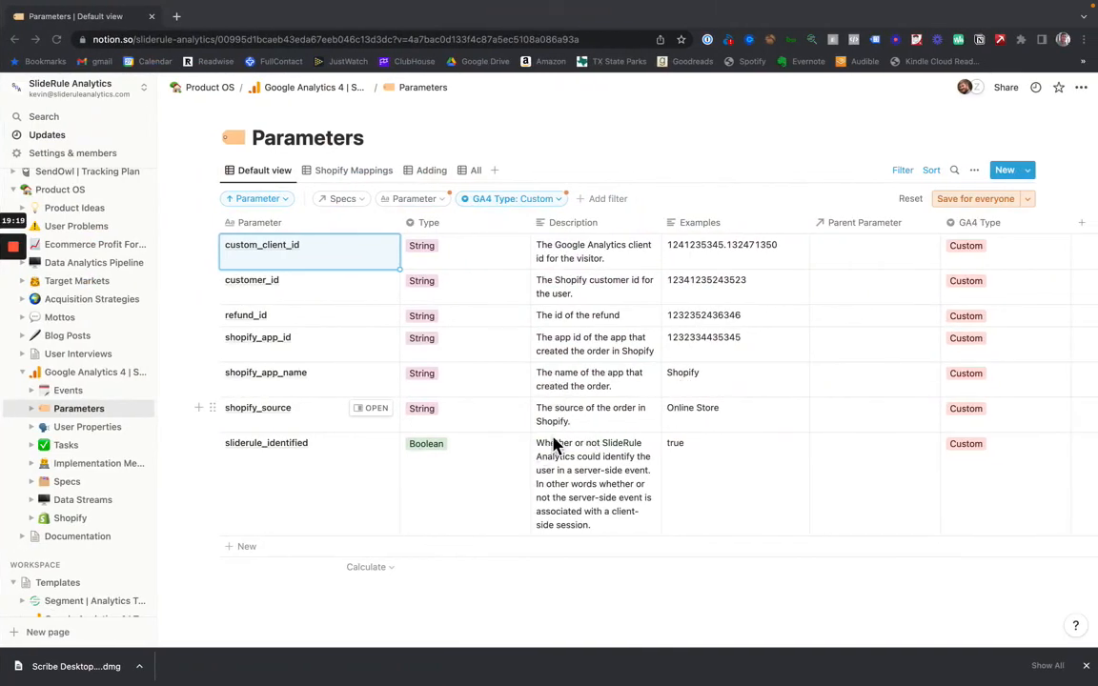
left_click(542, 409)
triple_click(542, 410)
key("super+c")
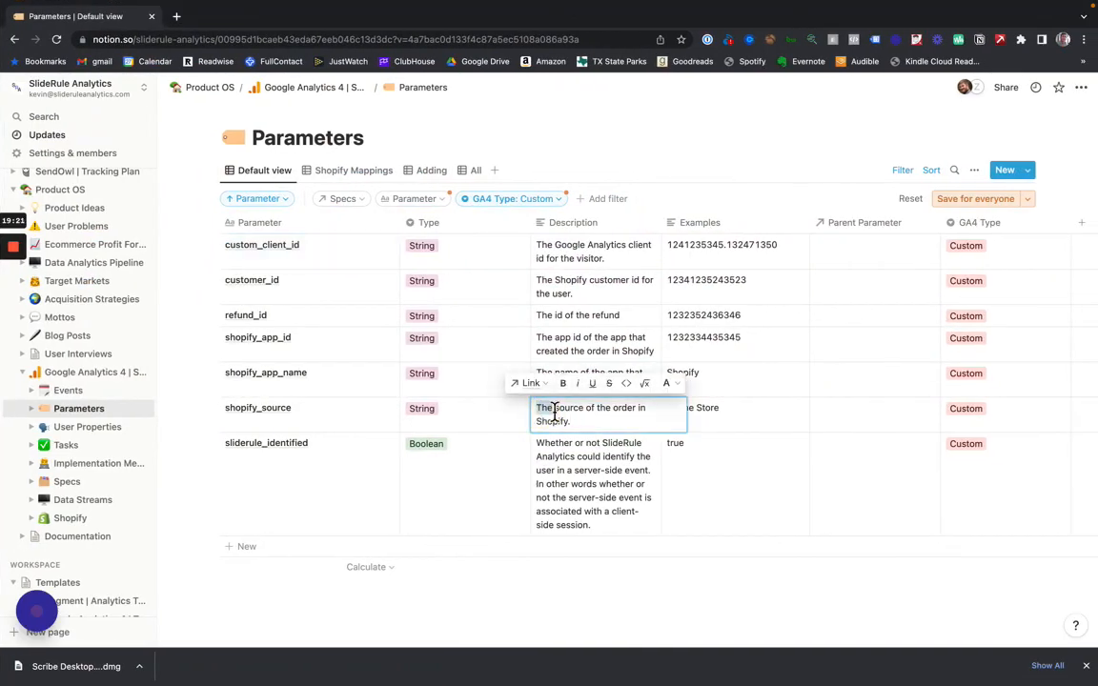
key("ctrl+Left")
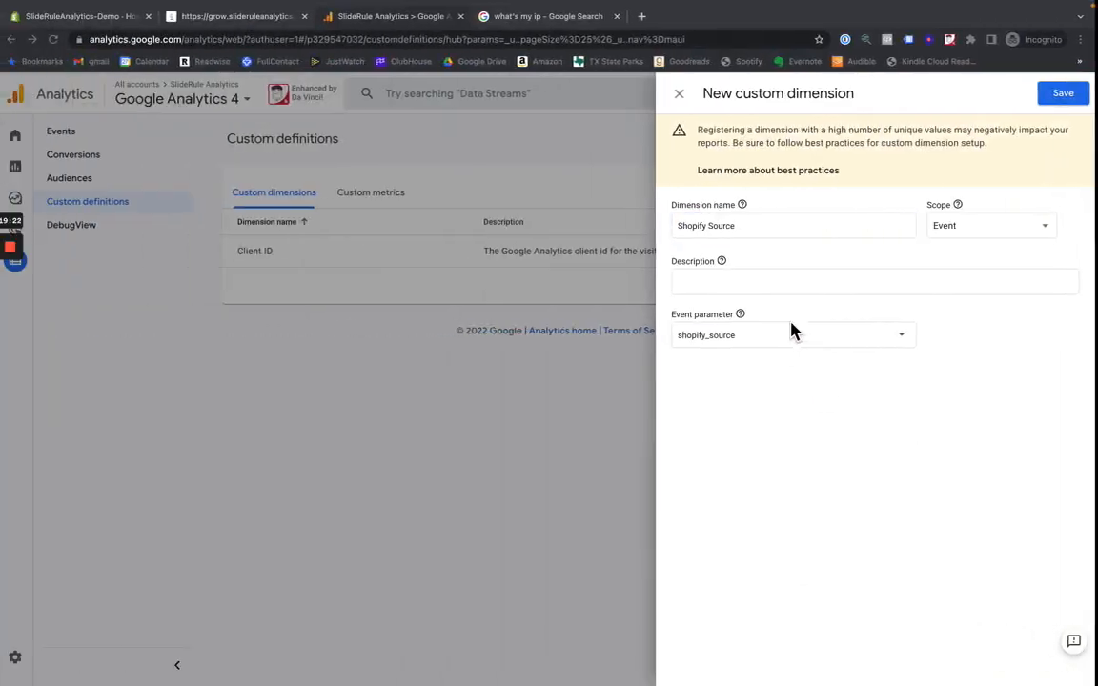
left_click(738, 282)
key("super+v")
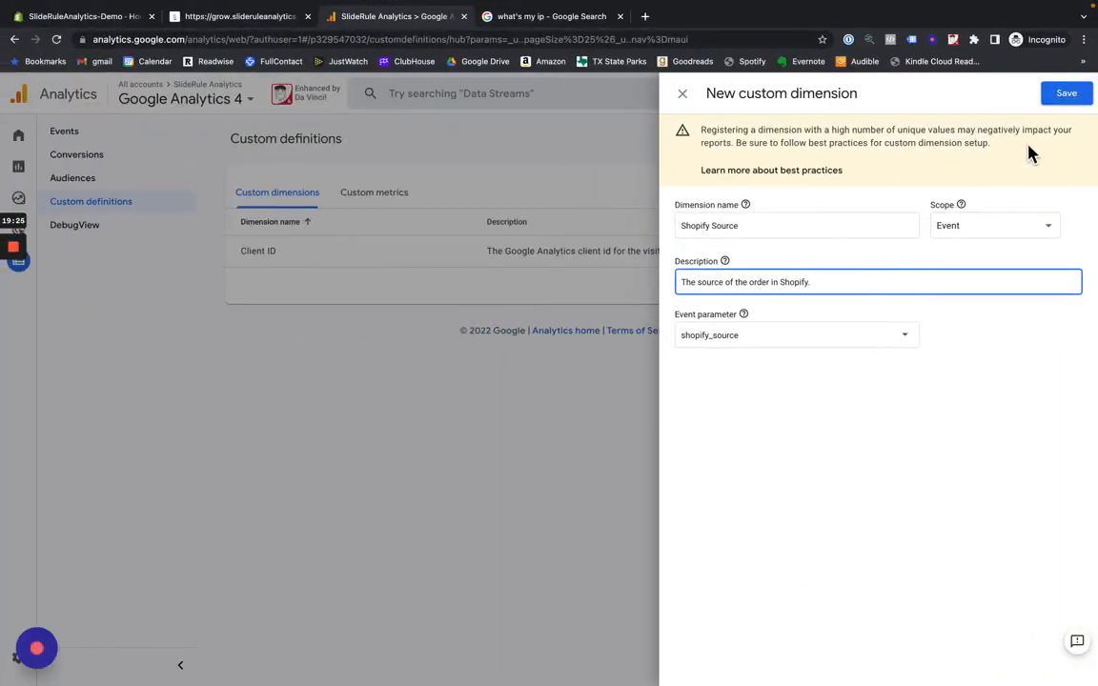
left_click(1065, 93)
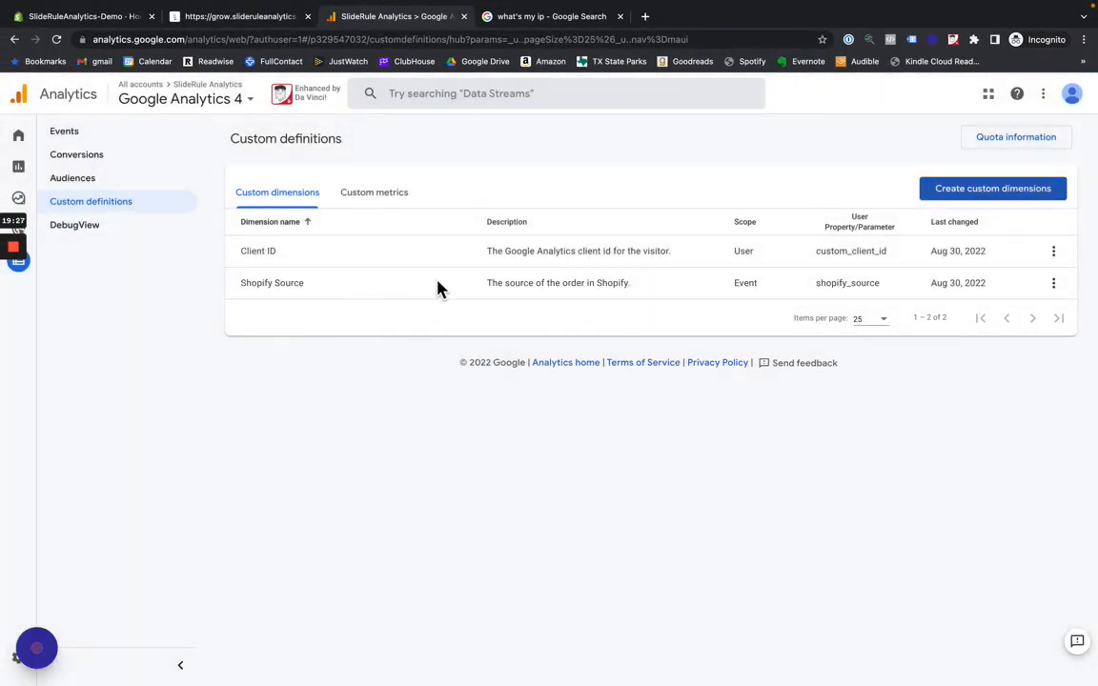
key("ctrl+Right")
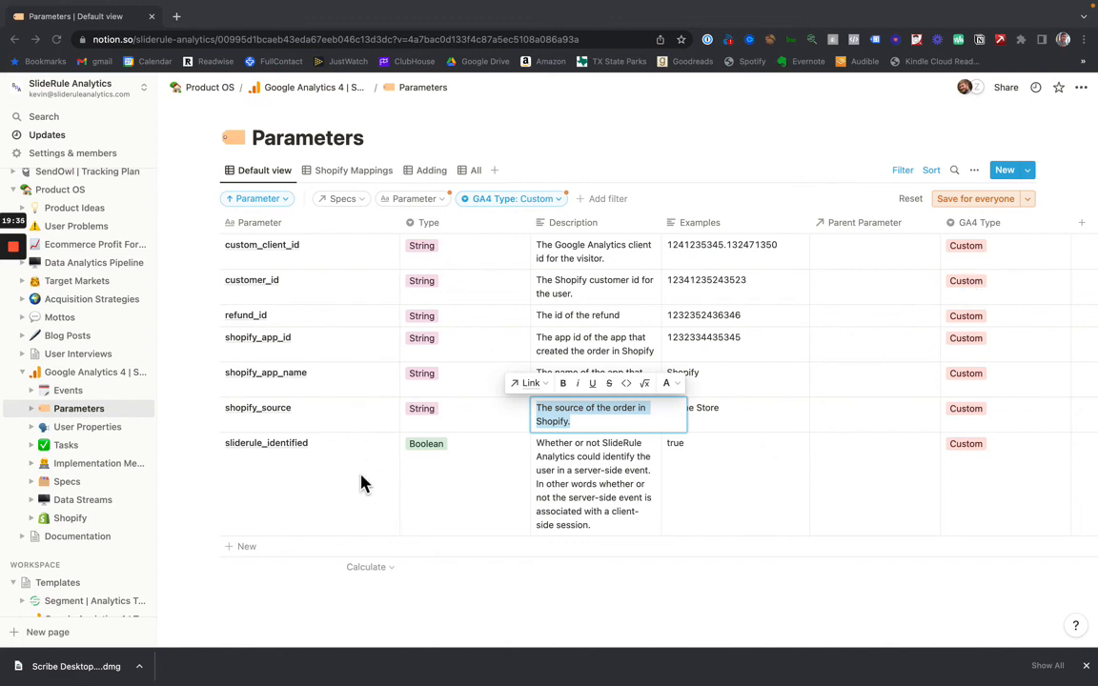
left_click(319, 457)
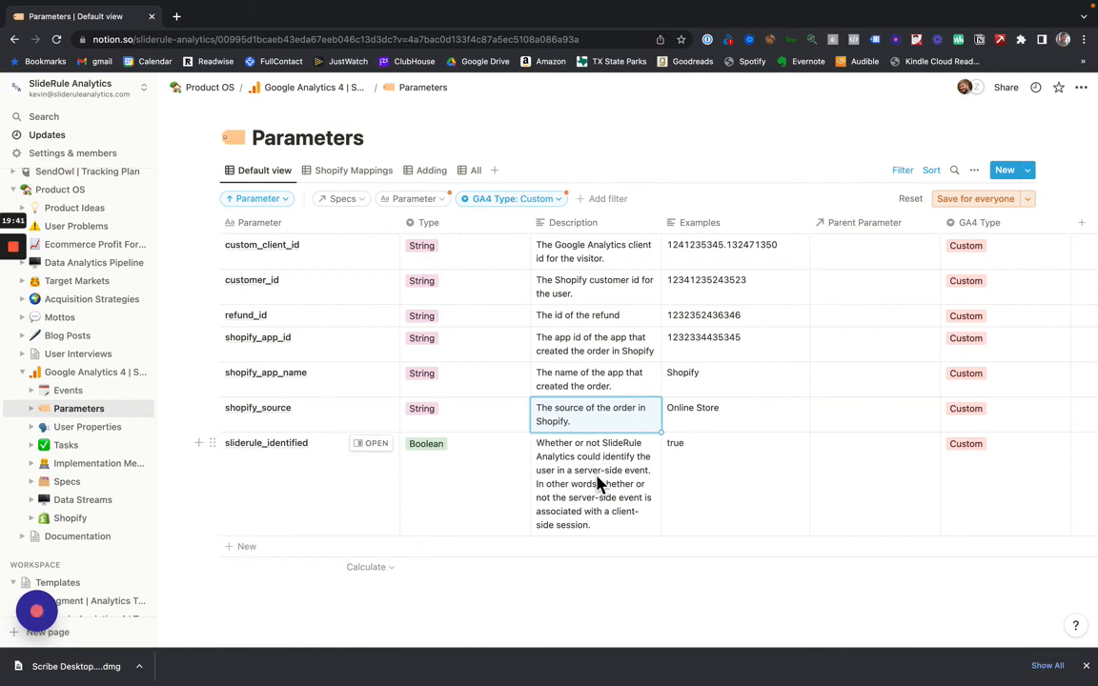
key("ctrl+Left")
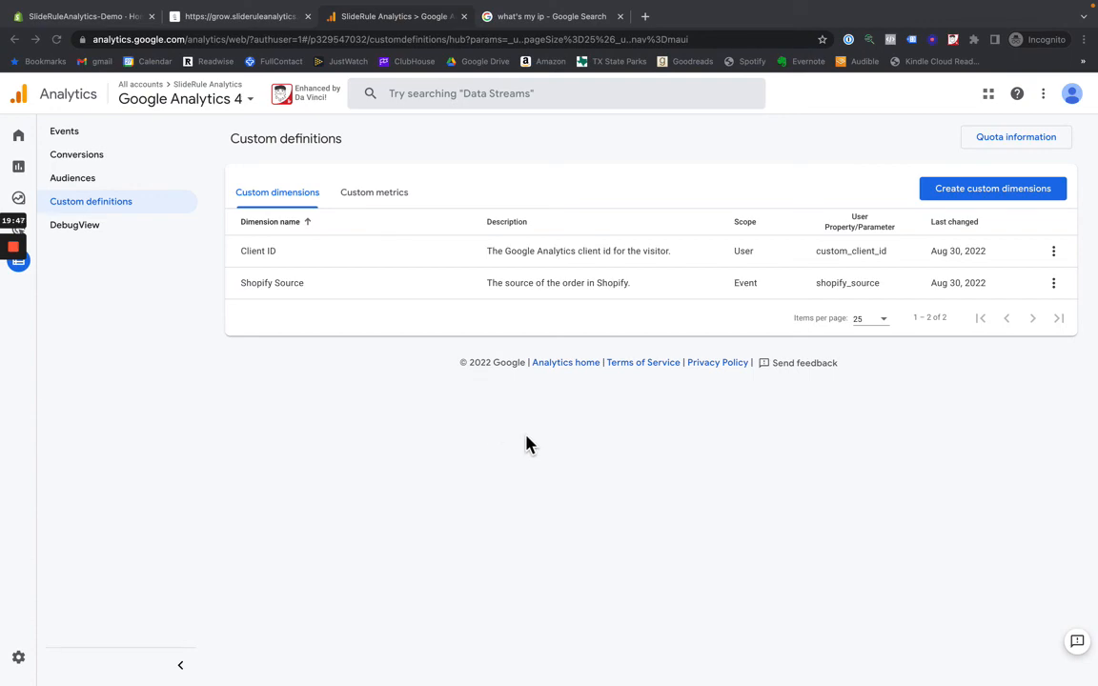
key("ctrl+Right")
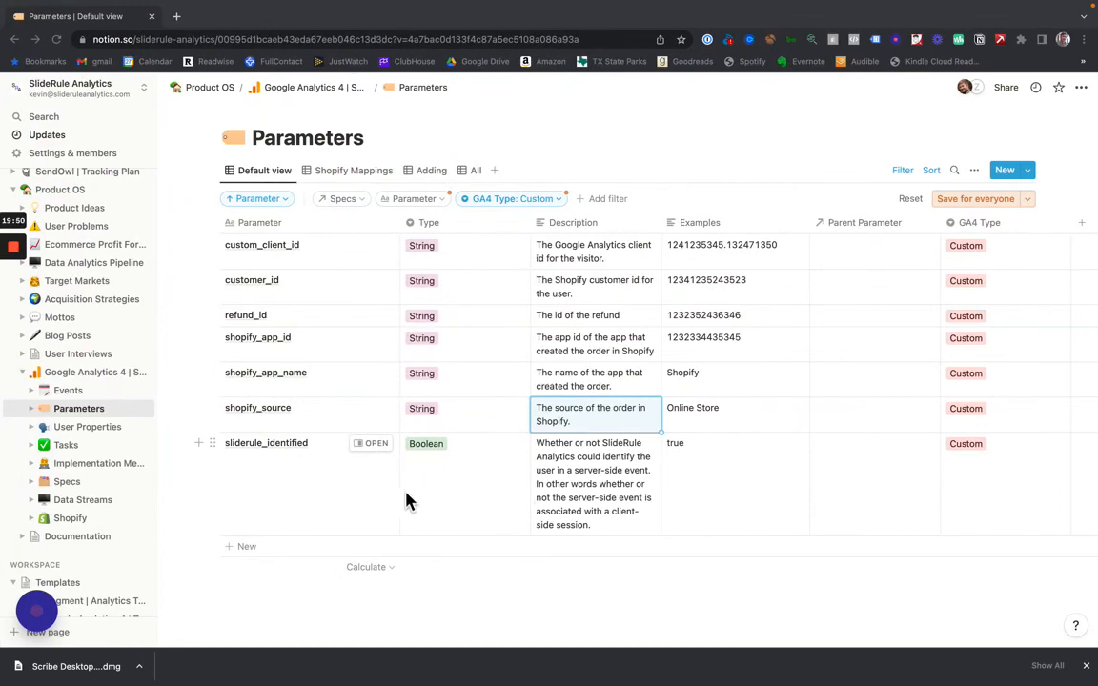
key("ctrl+Left")
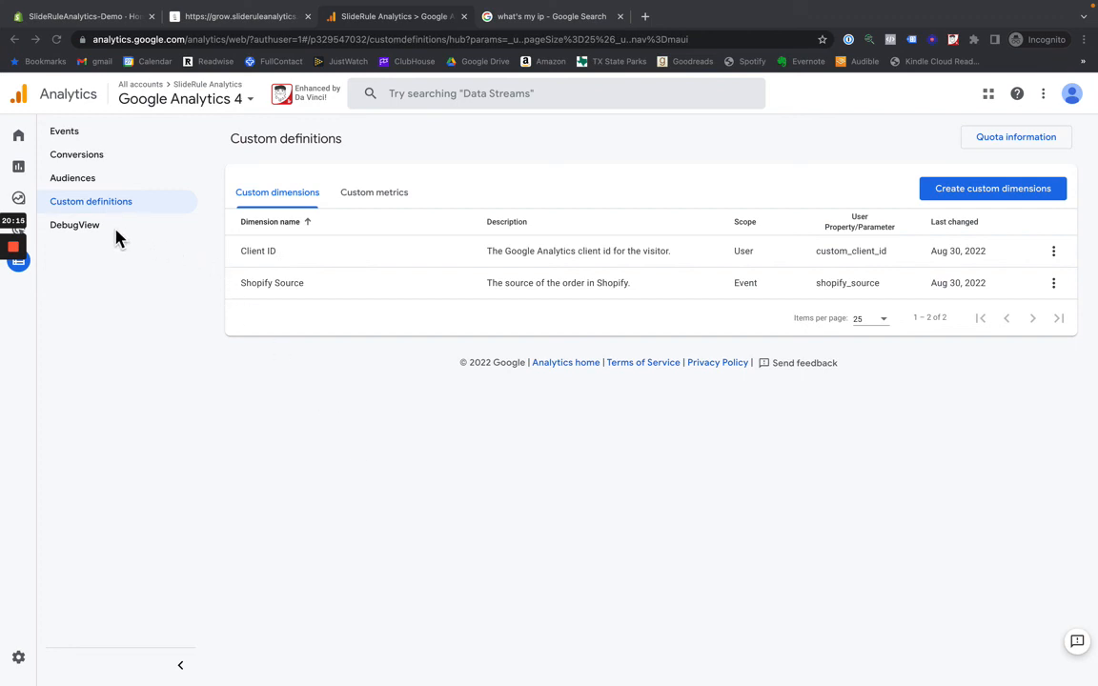
mouse_move(14, 247)
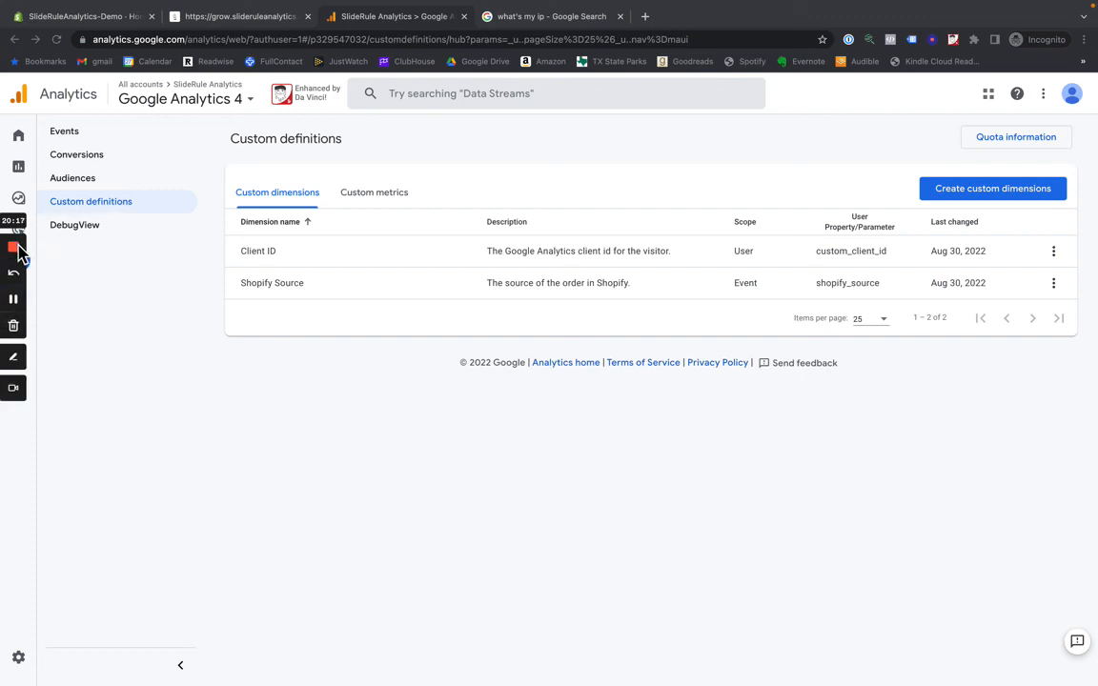